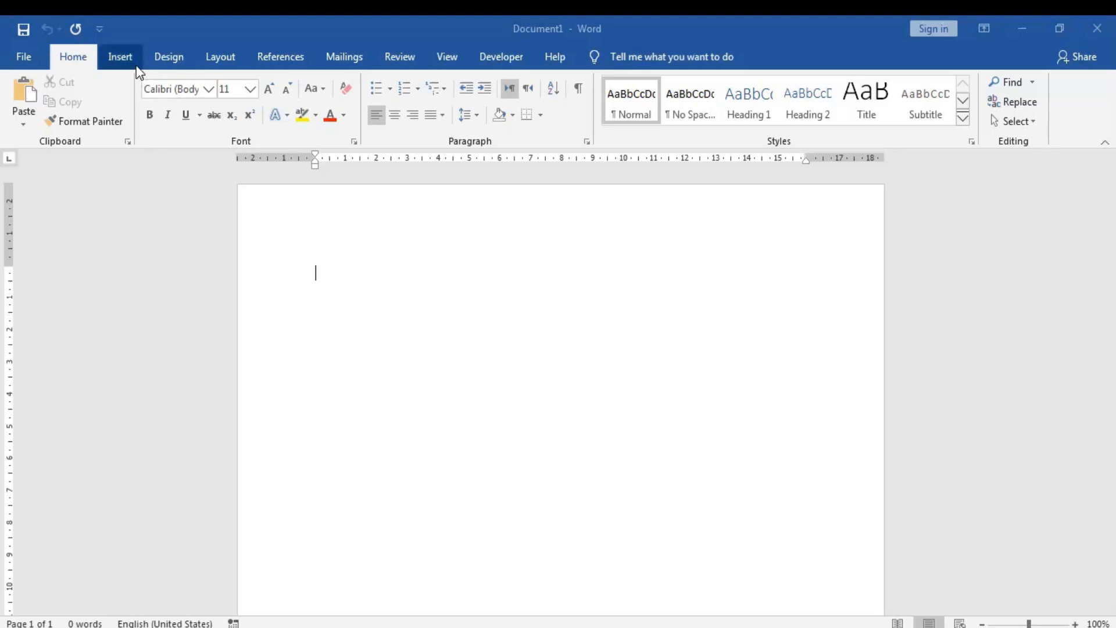
Insert a table with 5 columns and 2 rows into the blank document.
left_click(122, 57)
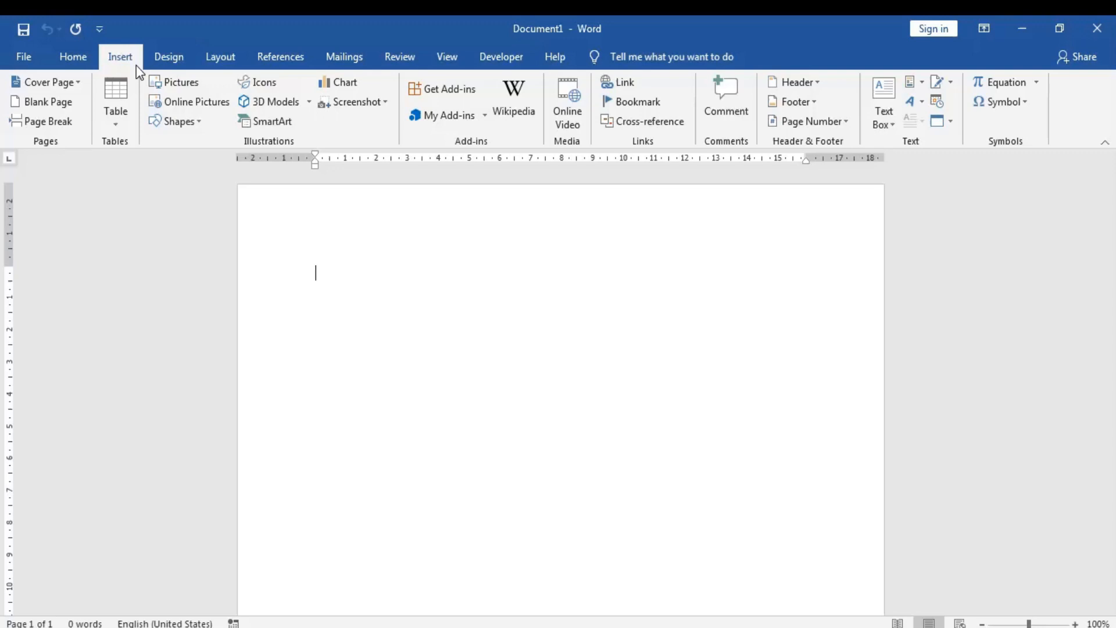
left_click(126, 121)
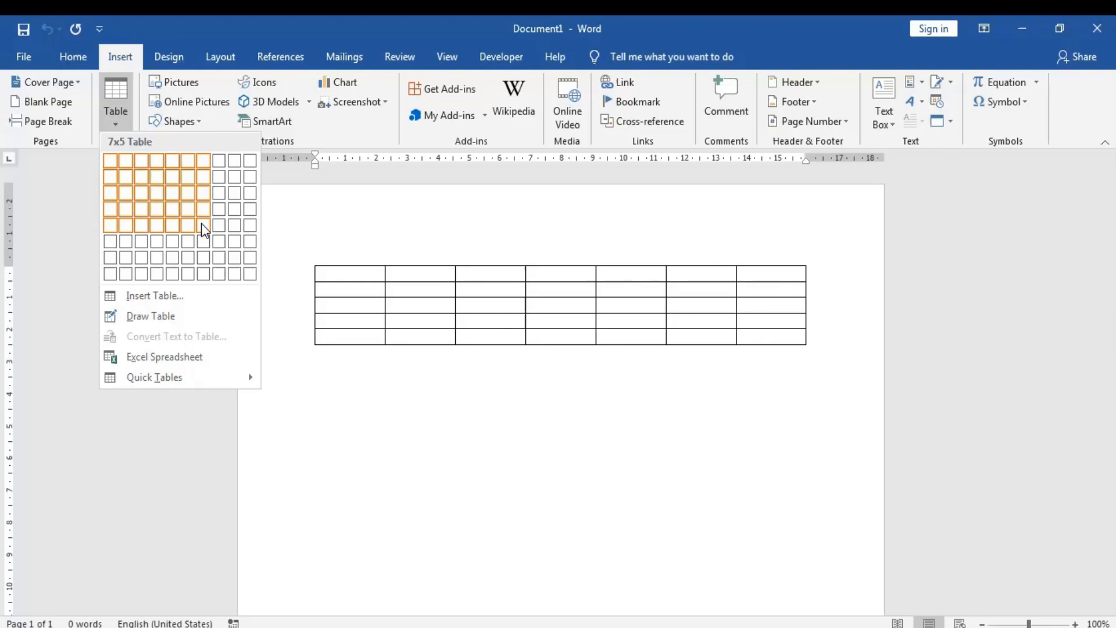
left_click(132, 295)
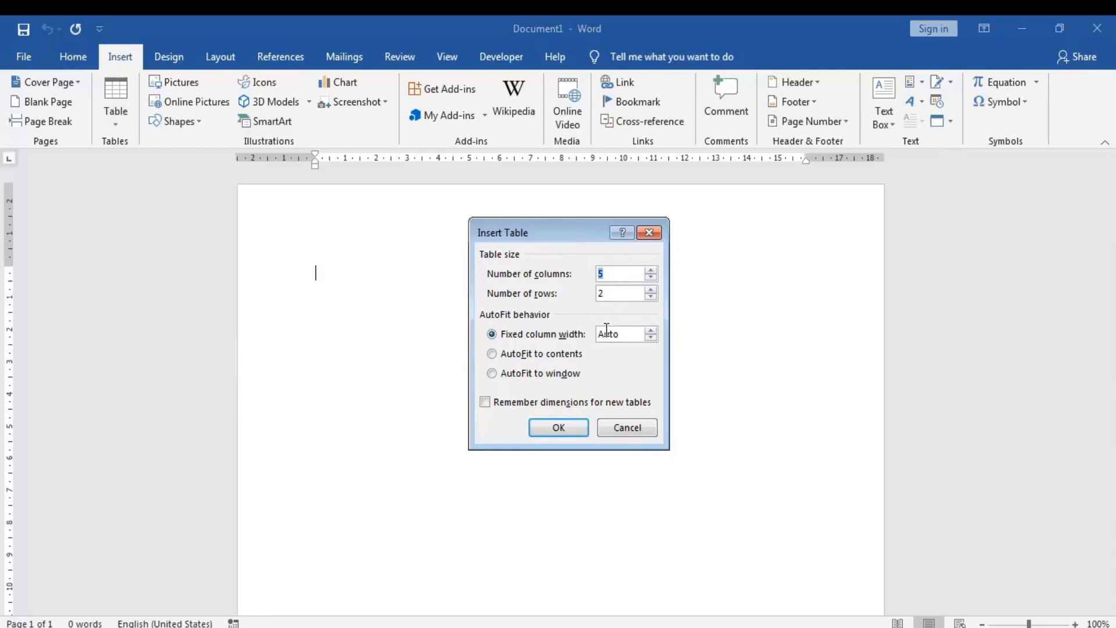
left_click(559, 428)
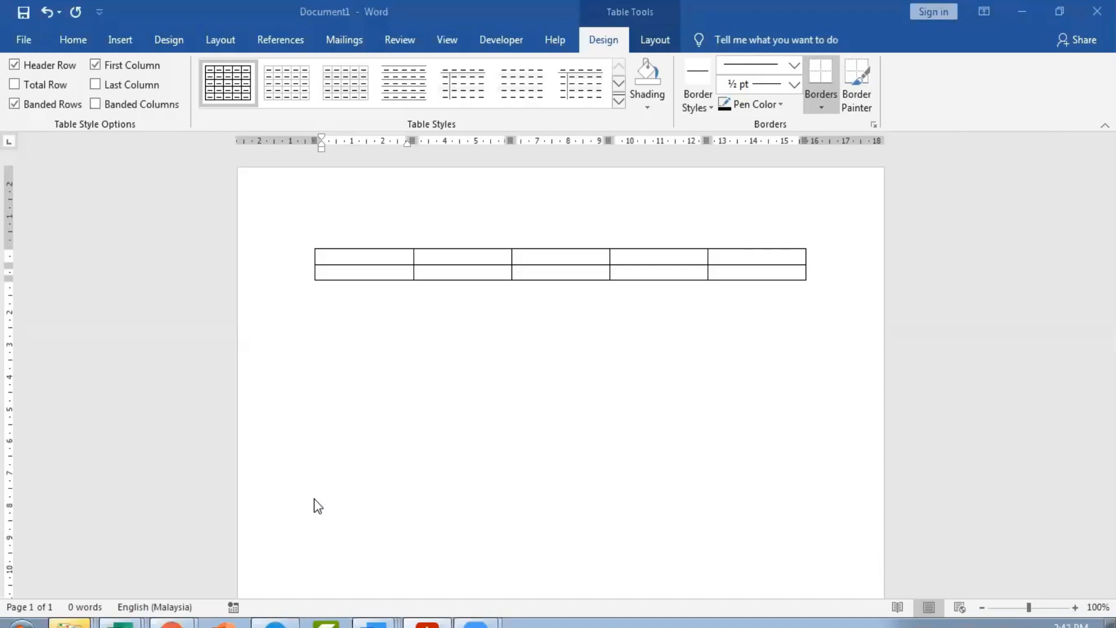
Switch to the sample workbook in Excel and look through the order data on Sheet1.
left_click(142, 624)
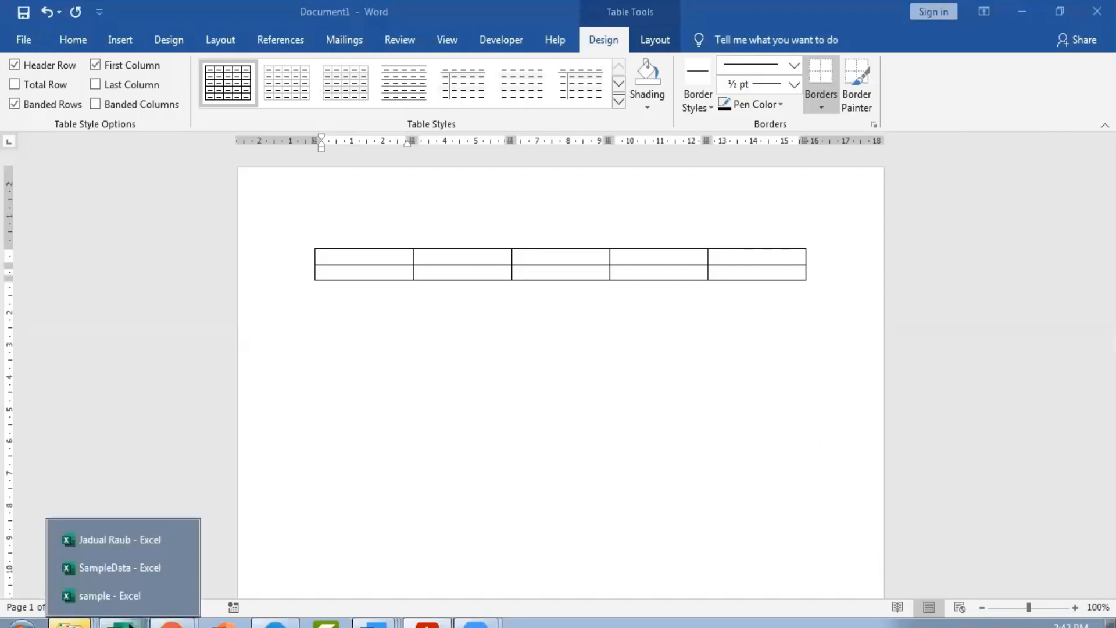
left_click(129, 603)
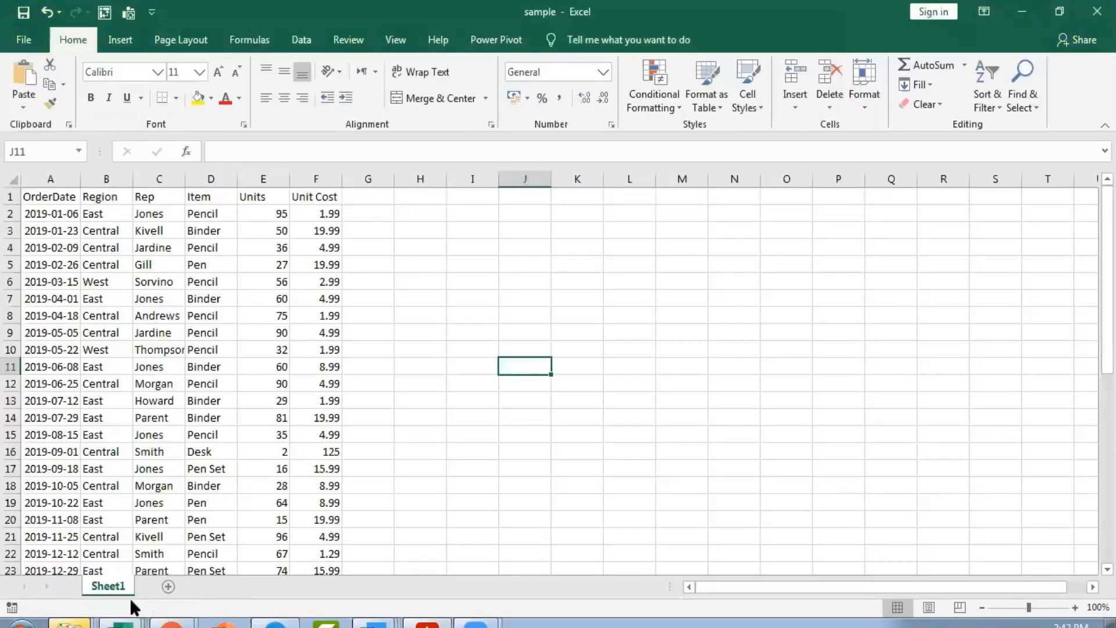
scroll(783, 308, "down", 7)
scroll(782, 311, "up", 7)
key("Up")
key("Up")
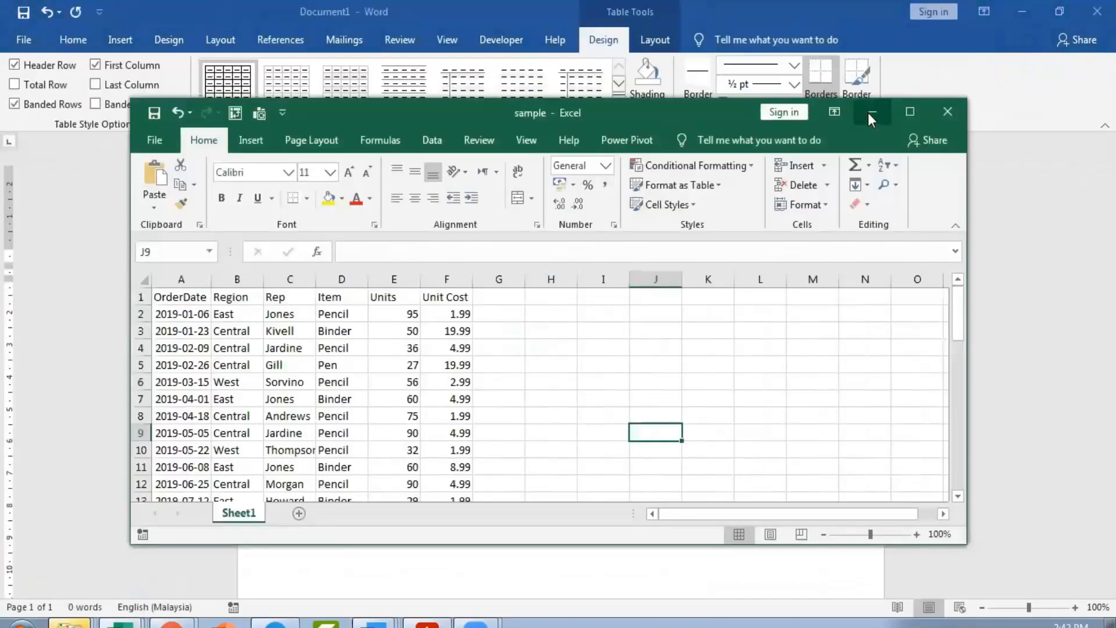
Move the Excel window aside to expose the Word document and go through the column headings in cells A1 to F1.
left_click(455, 403)
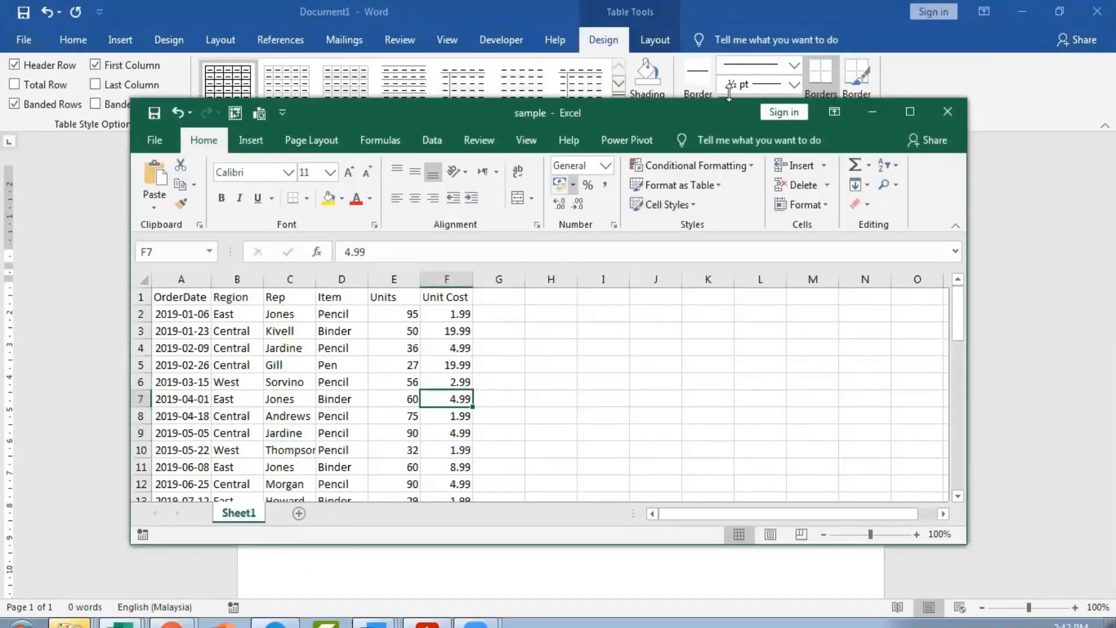
left_click_drag(705, 117, 1037, 97)
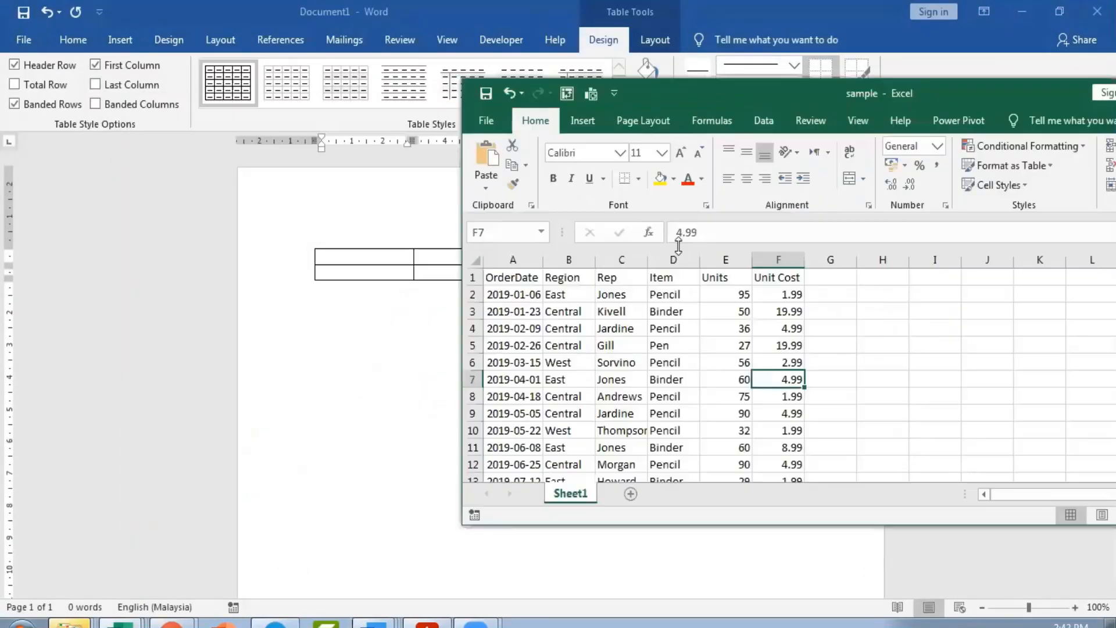
left_click(515, 279)
left_click(556, 279)
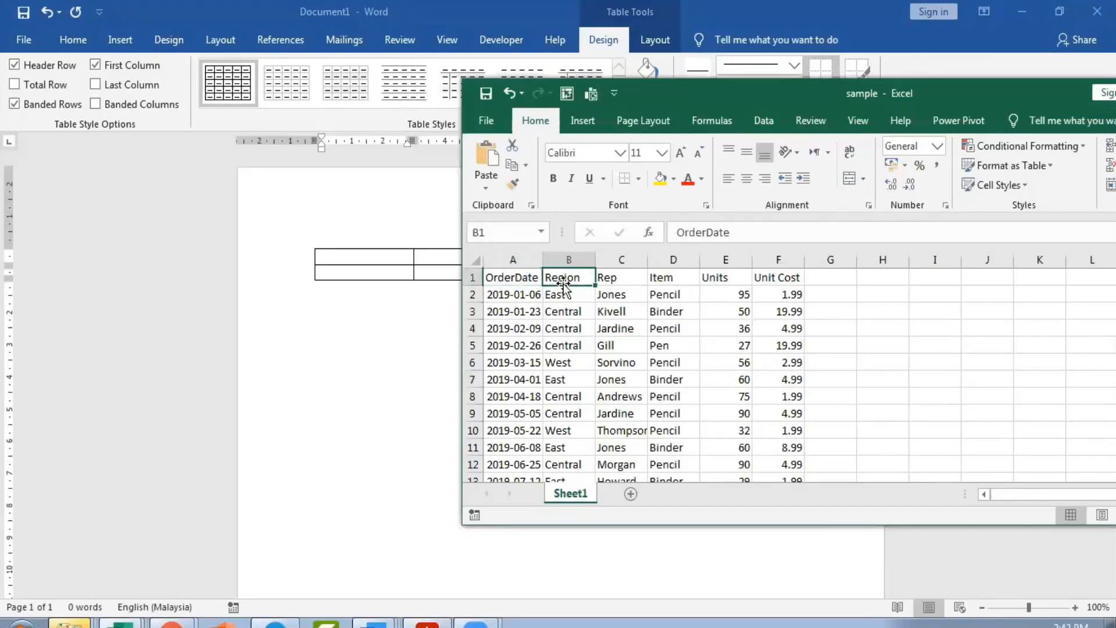
left_click(609, 279)
left_click(668, 278)
left_click(720, 278)
left_click(763, 279)
Switch back to Word and fill the table's first row with the headings OrderDate, Region, Rep, Item and Unit.
left_click(360, 259)
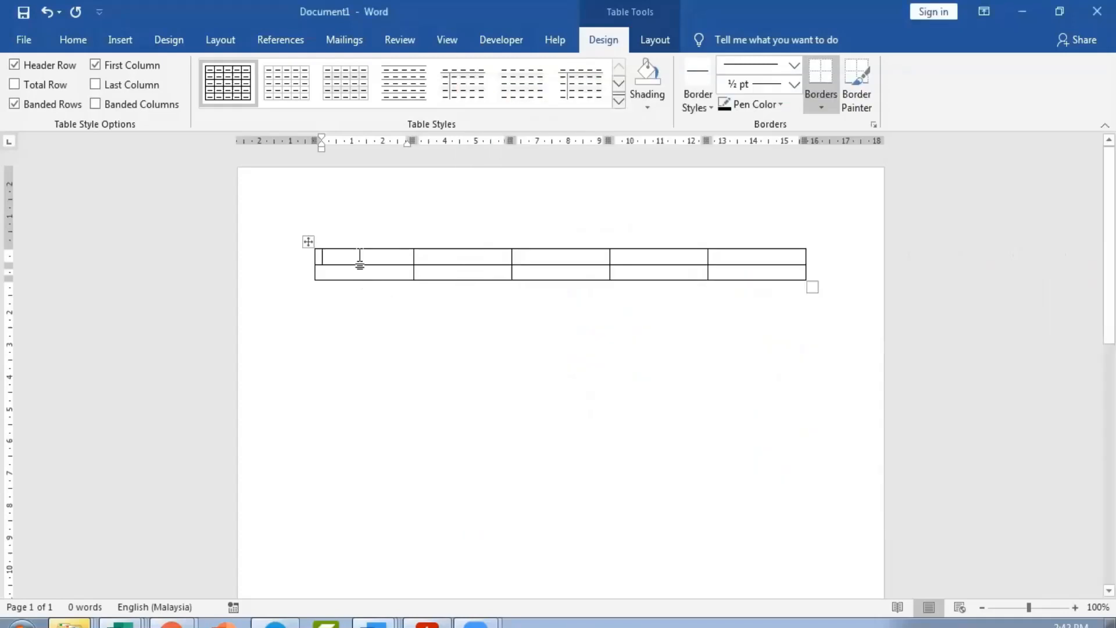
type("OrderDate")
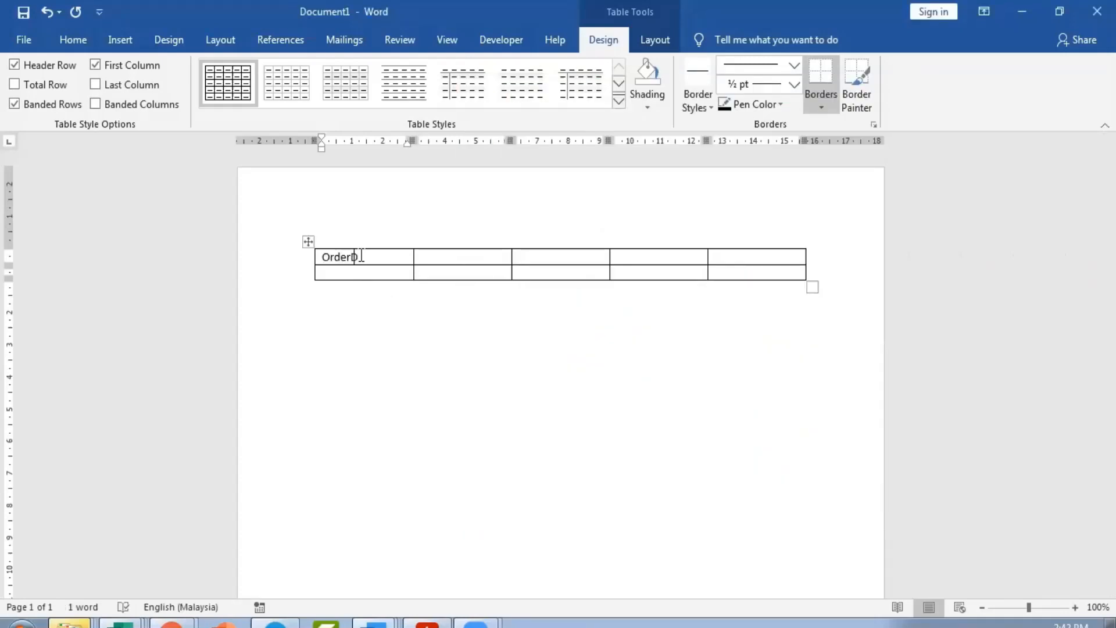
key("alt+Tab")
left_click(441, 257)
type("Region")
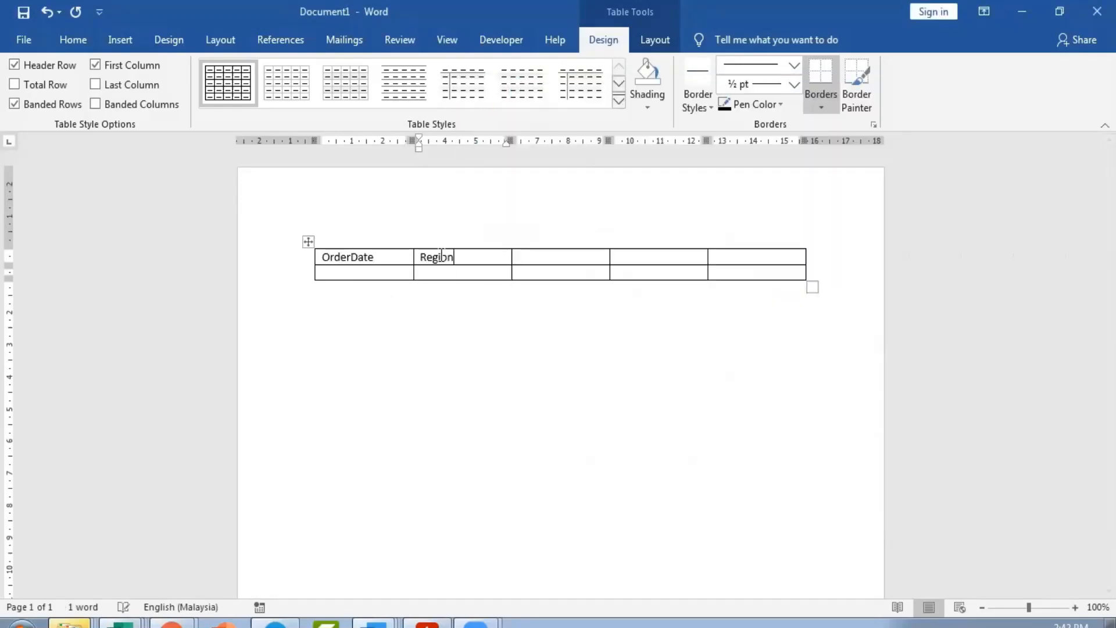
key("Tab")
type("Rep")
key("Tab")
type("Item ")
type("Unit")
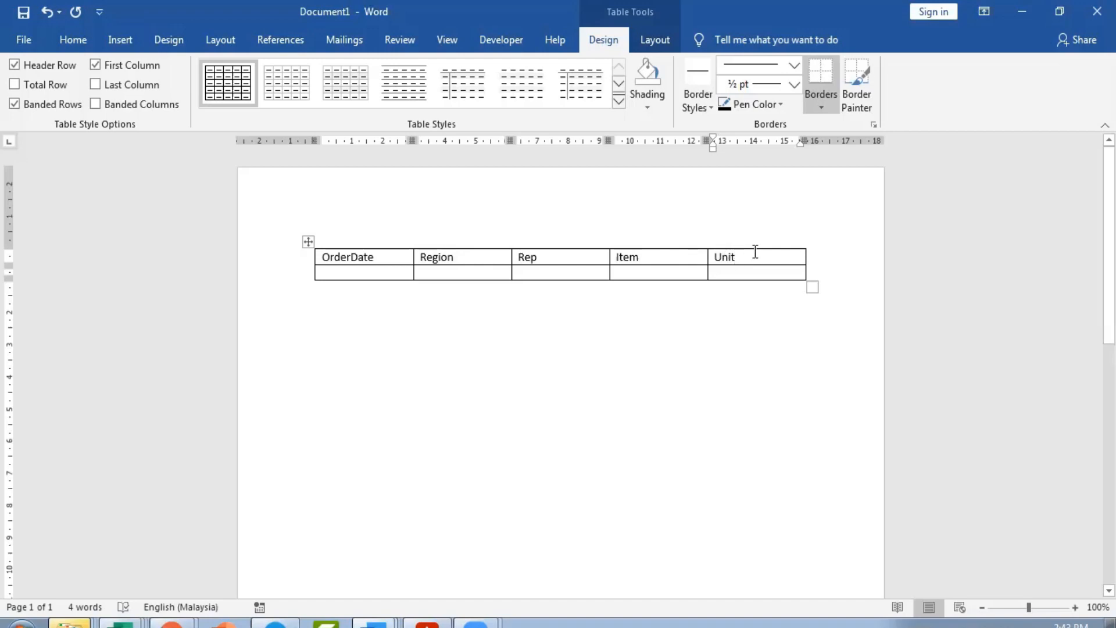
Add a sixth column at the right end of the table and enter the heading Unit Cost.
mouse_move(806, 247)
left_click(807, 243)
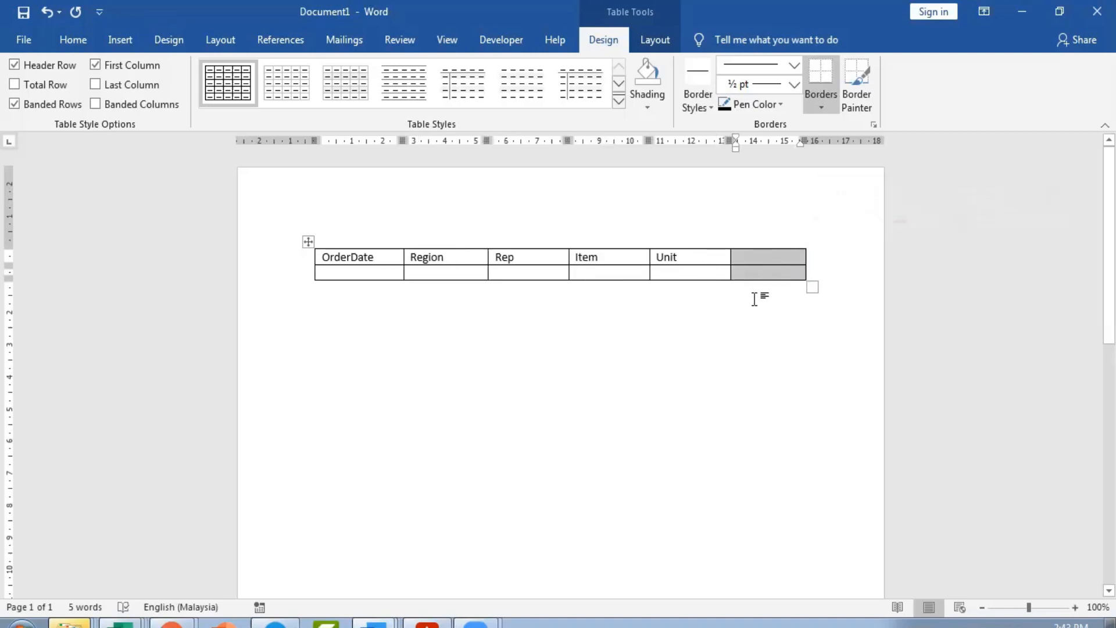
left_click(775, 259)
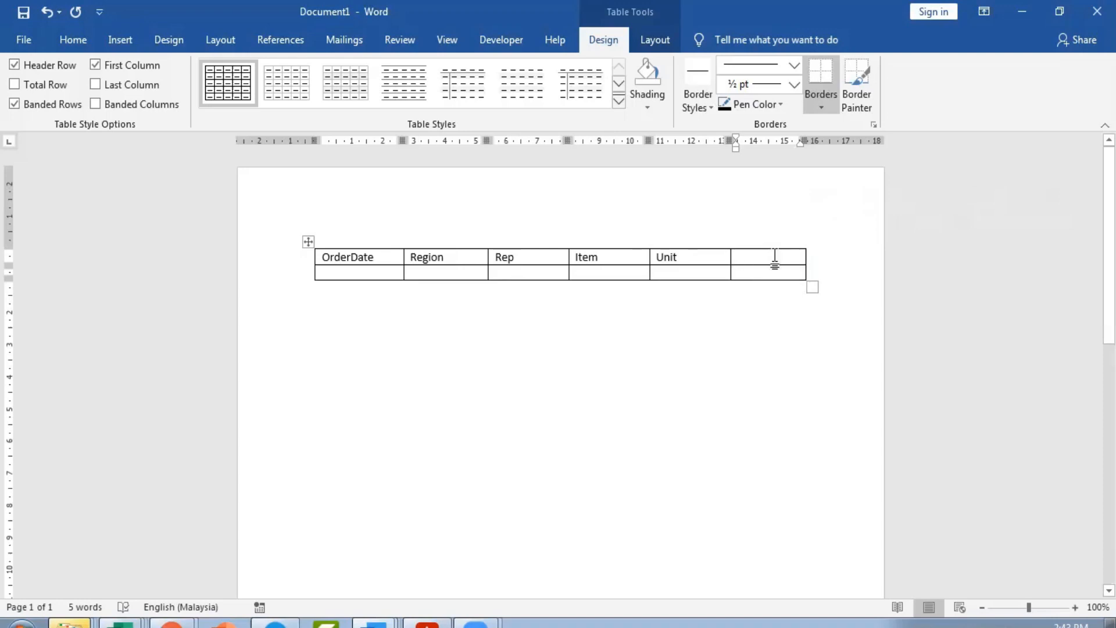
type("Unite")
key("BackSpace")
type("Cost")
left_click(748, 370)
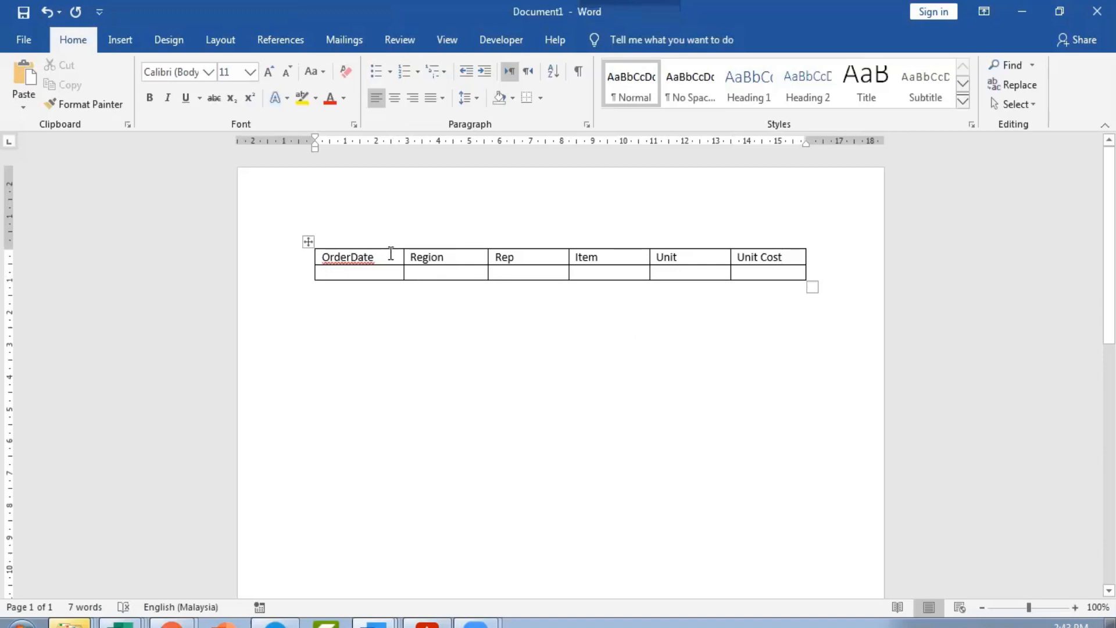
left_click_drag(378, 256, 770, 254)
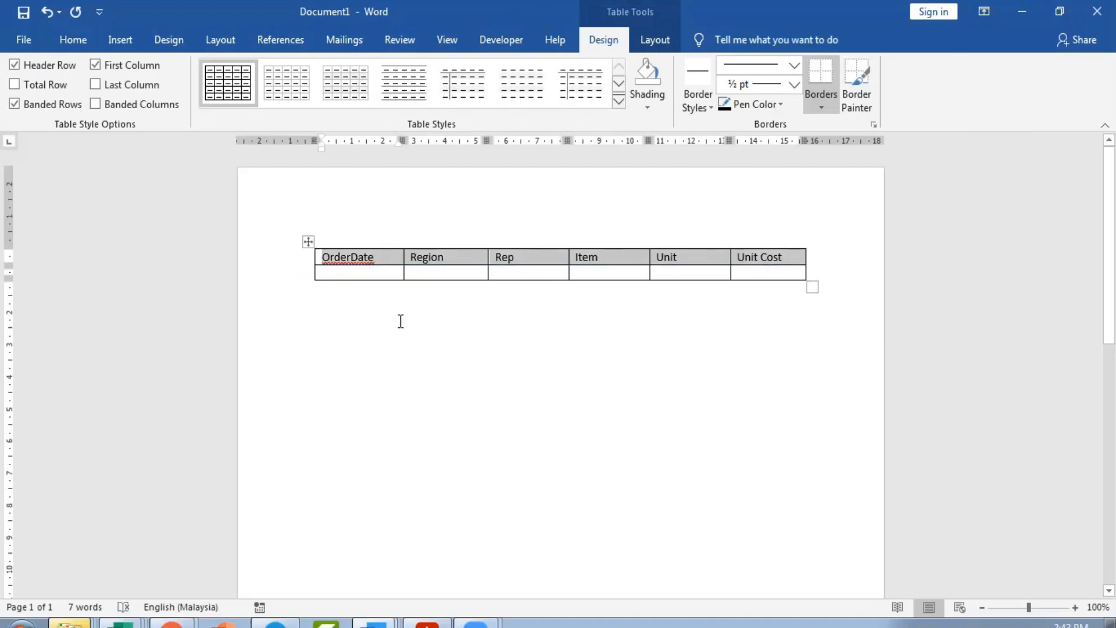
left_click(338, 257)
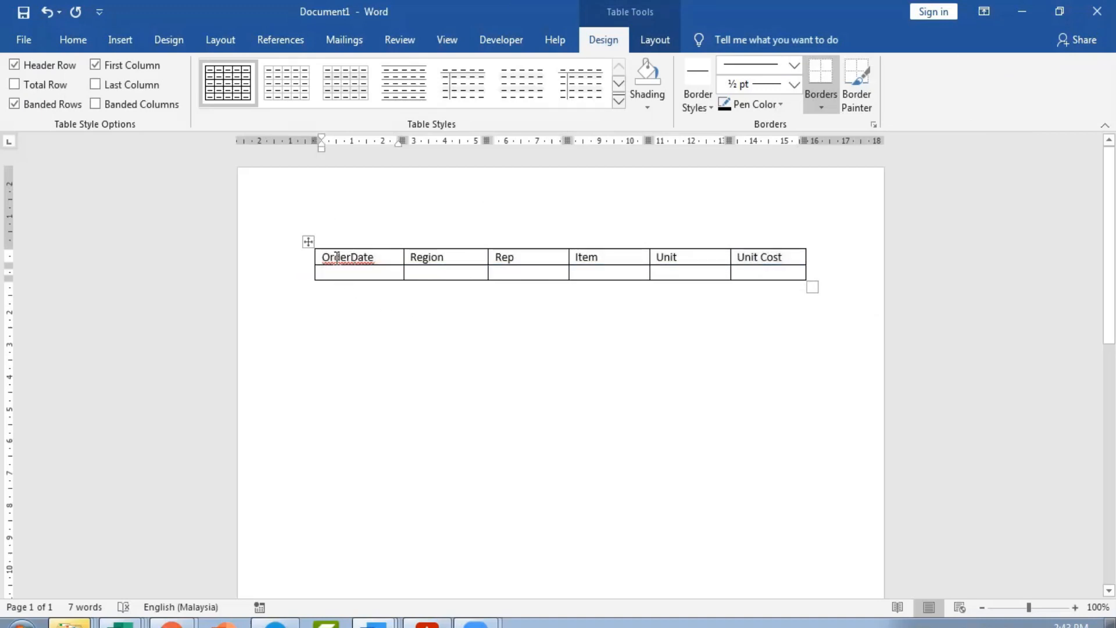
left_click_drag(323, 258, 371, 261)
left_click(365, 263)
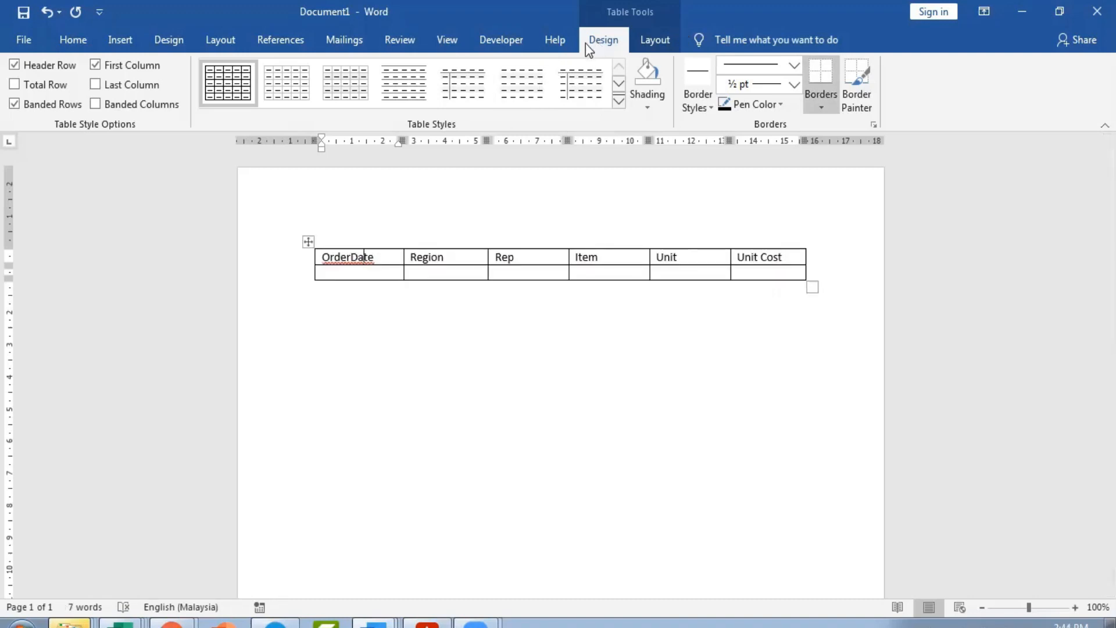
Try other table styles on the table and return it to the plain black grid style.
left_click(624, 87)
left_click(595, 92)
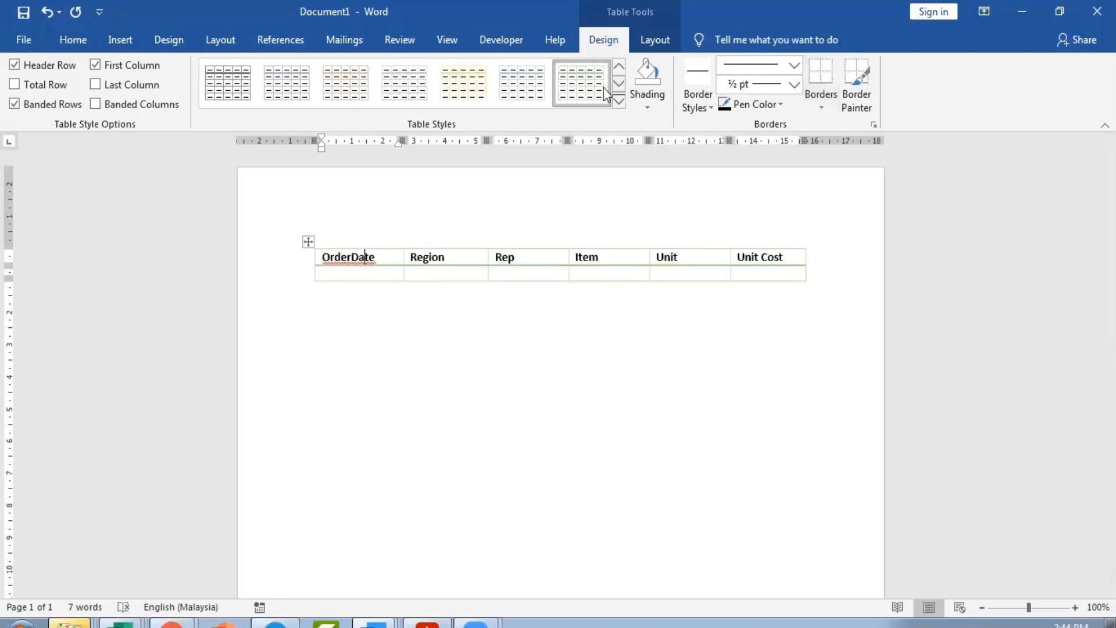
left_click(618, 67)
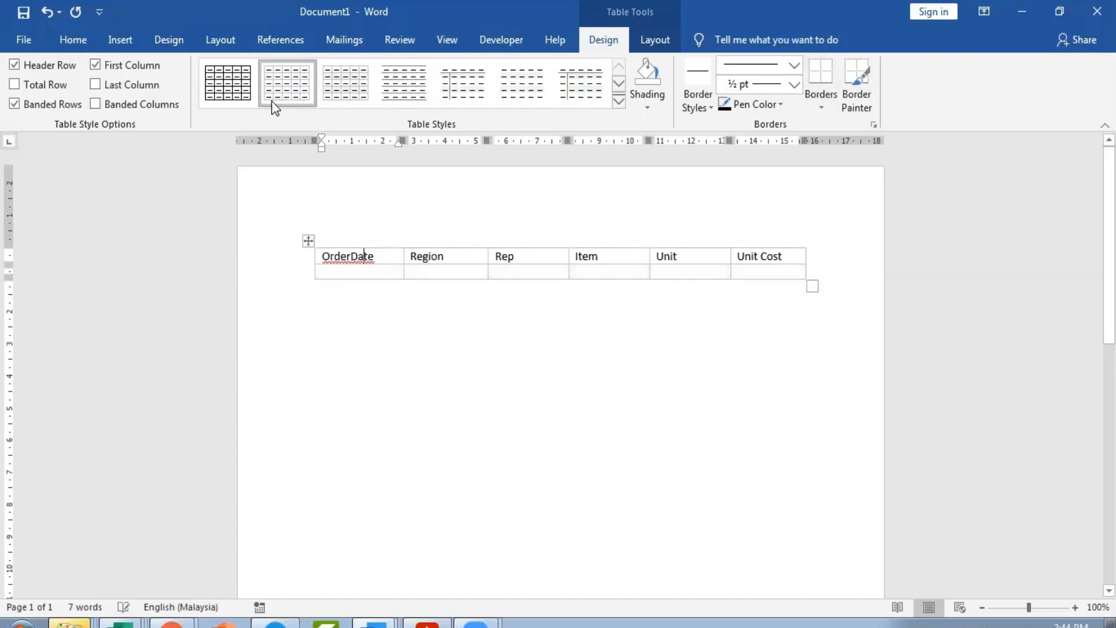
left_click(618, 85)
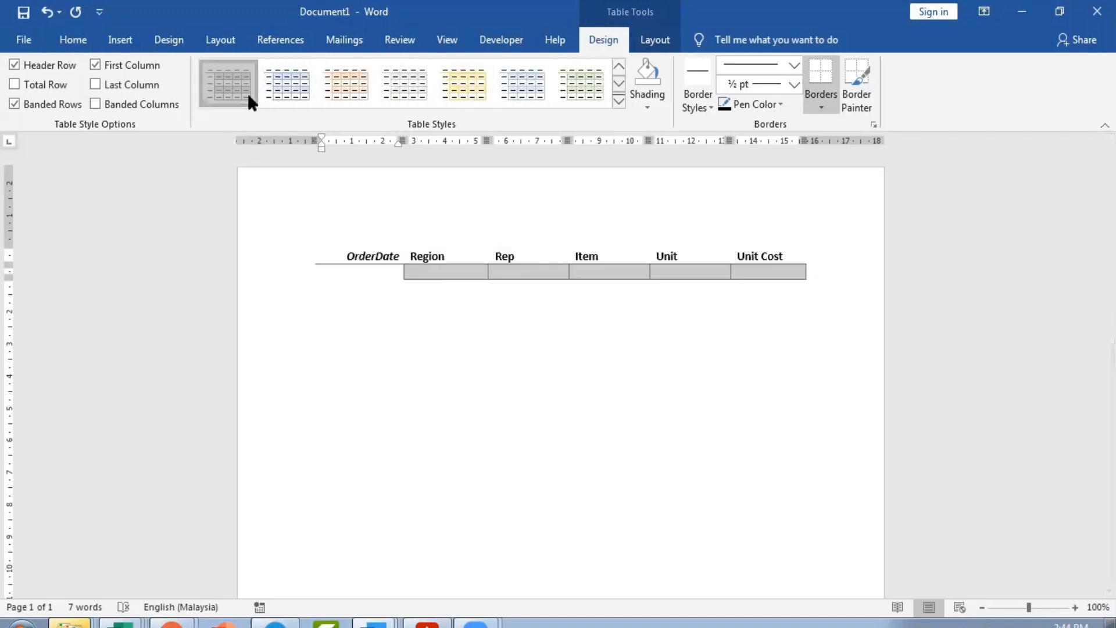
left_click(619, 84)
left_click(620, 69)
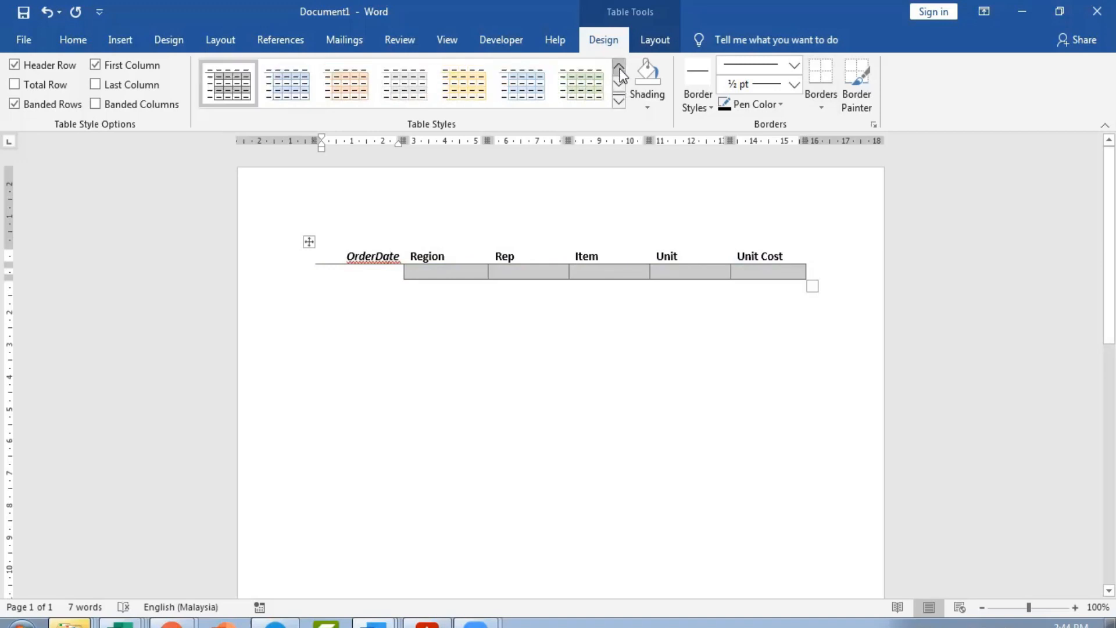
left_click(620, 69)
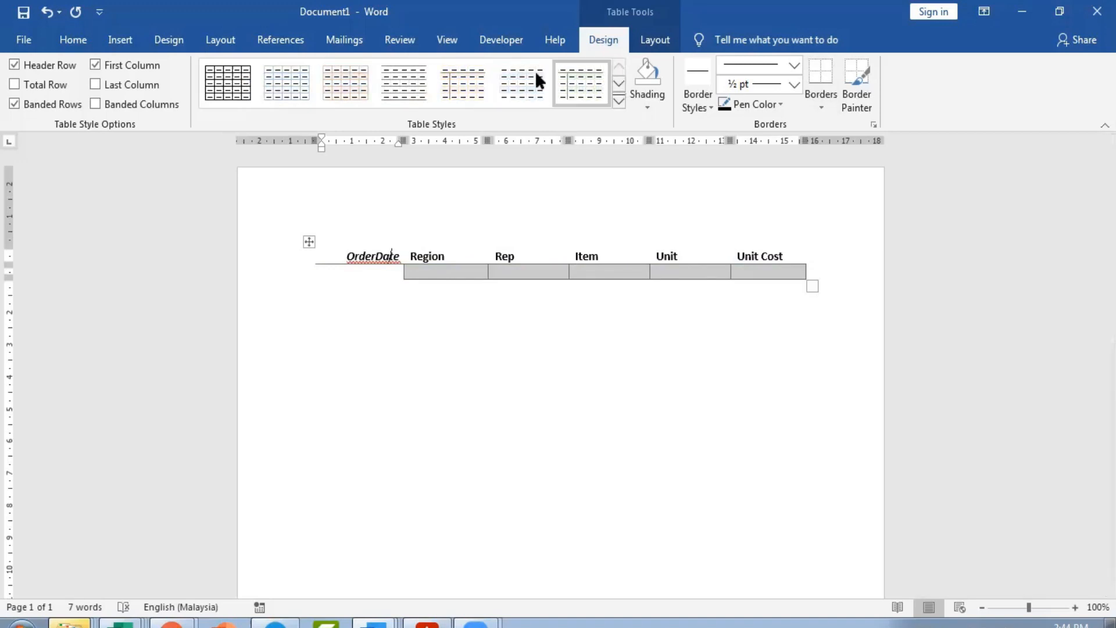
left_click(235, 89)
Shade the table's header row with the darkest shade of the theme blue.
left_click_drag(321, 256, 737, 251)
left_click(658, 109)
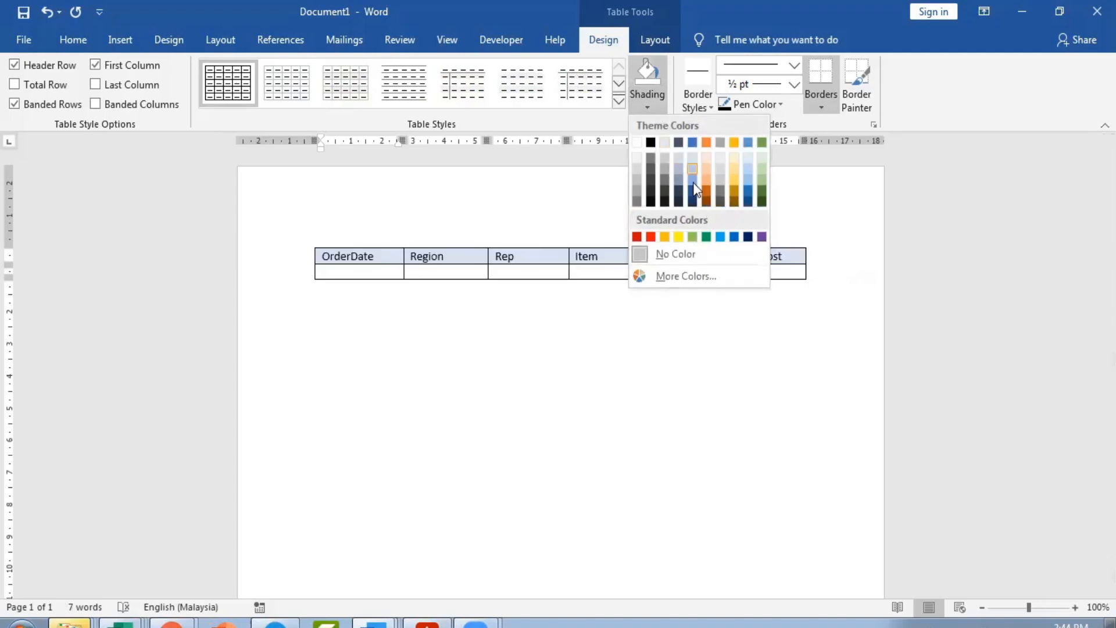
left_click(695, 201)
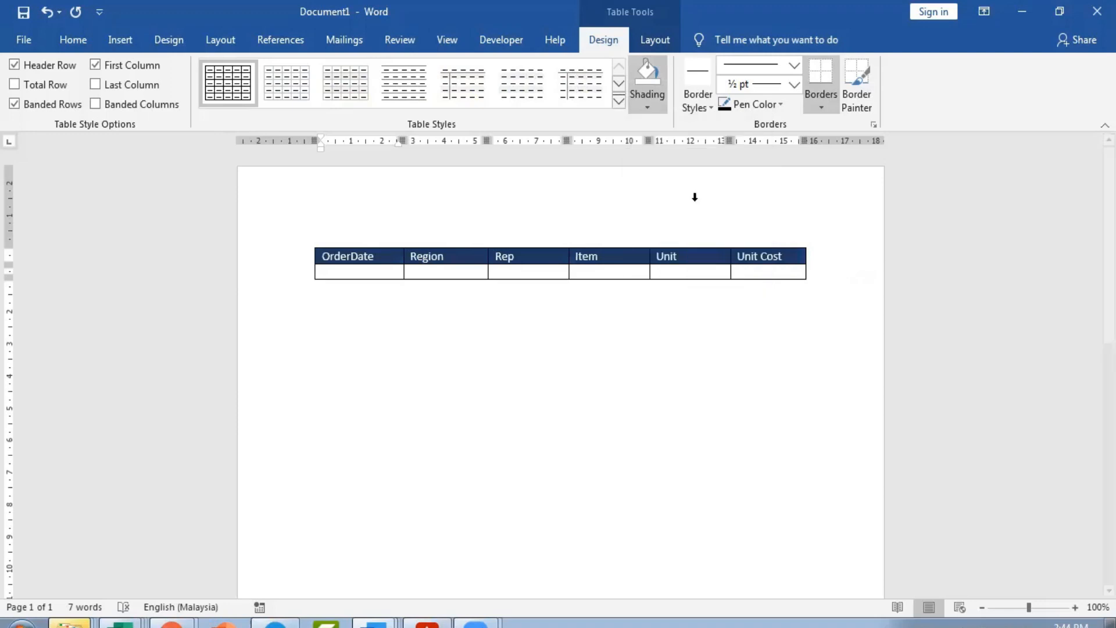
left_click(715, 321)
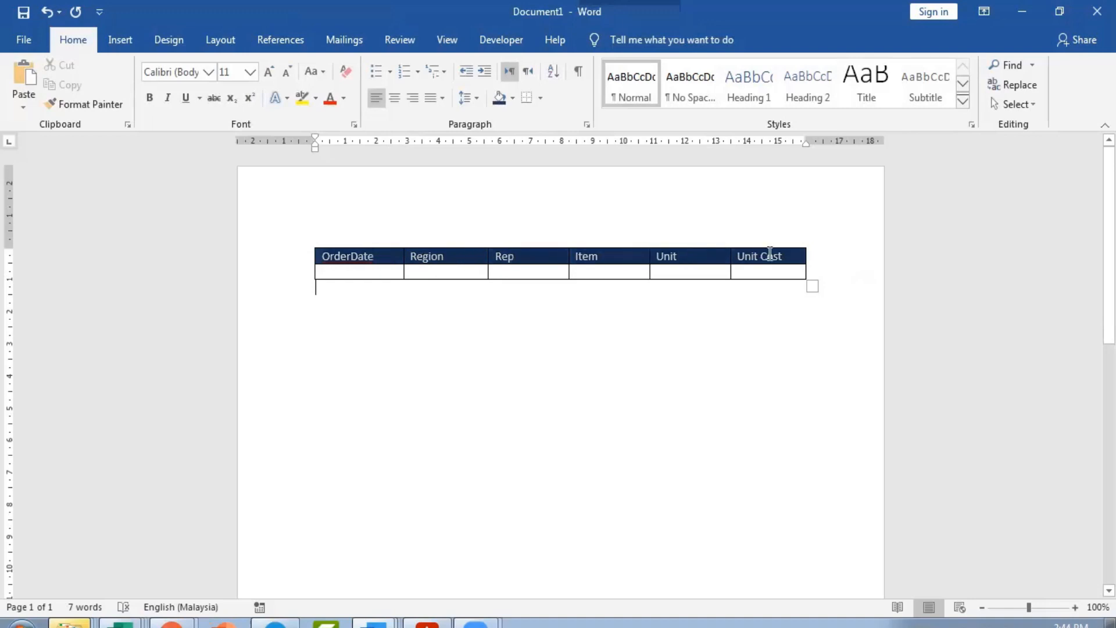
Center the heading text in all cells of the table's header row.
left_click_drag(771, 259, 325, 256)
left_click(395, 98)
left_click(472, 335)
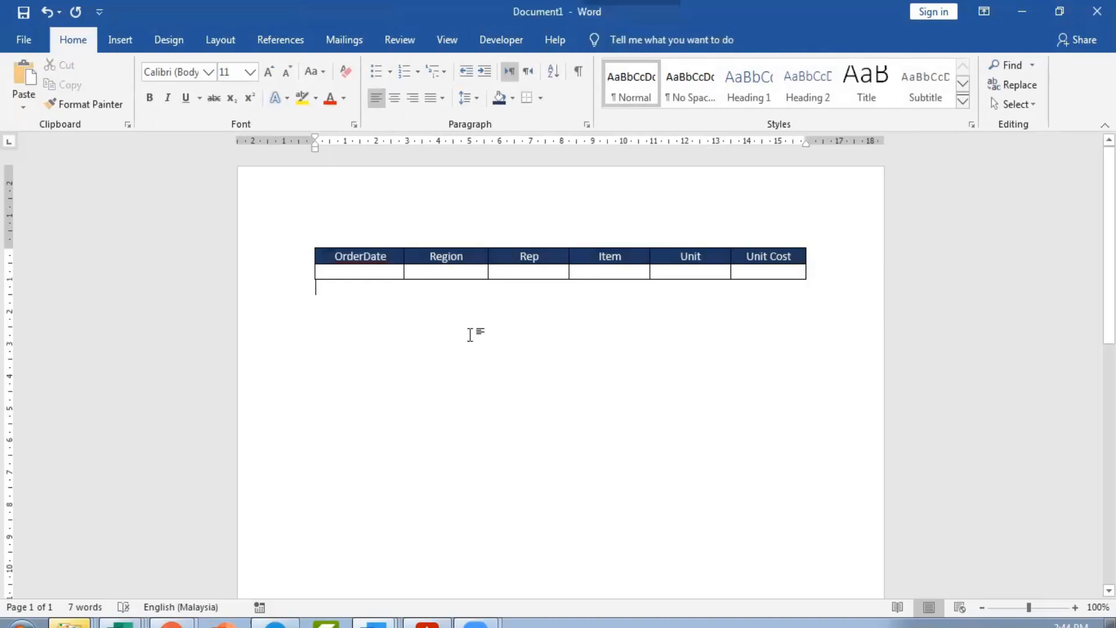
Make the header row text bold and convert it to UPPERCASE.
left_click(274, 263)
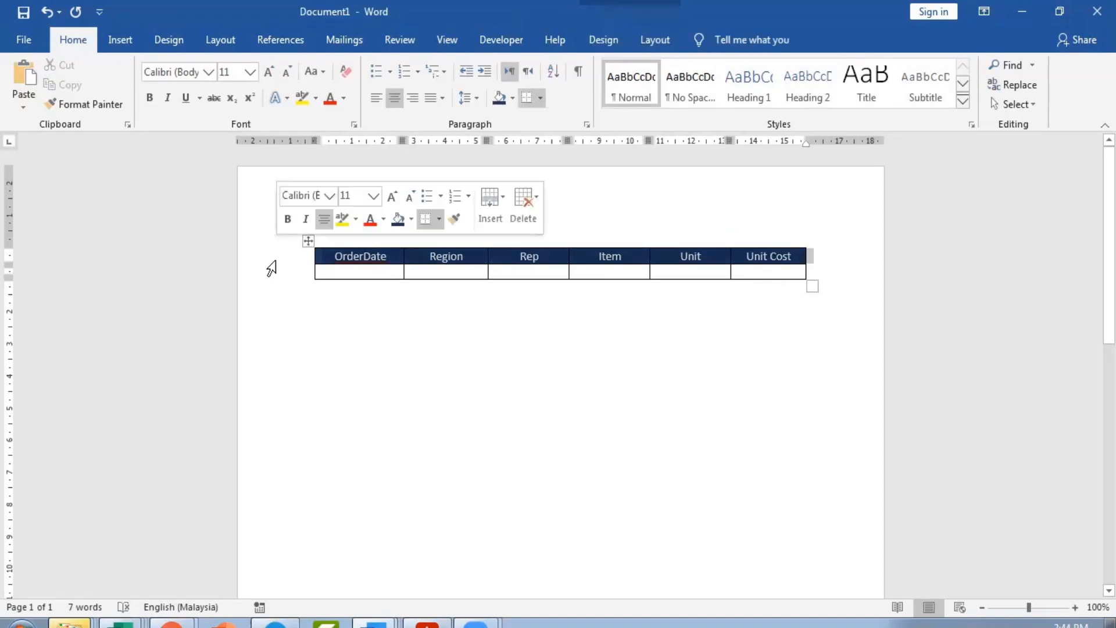
left_click(344, 99)
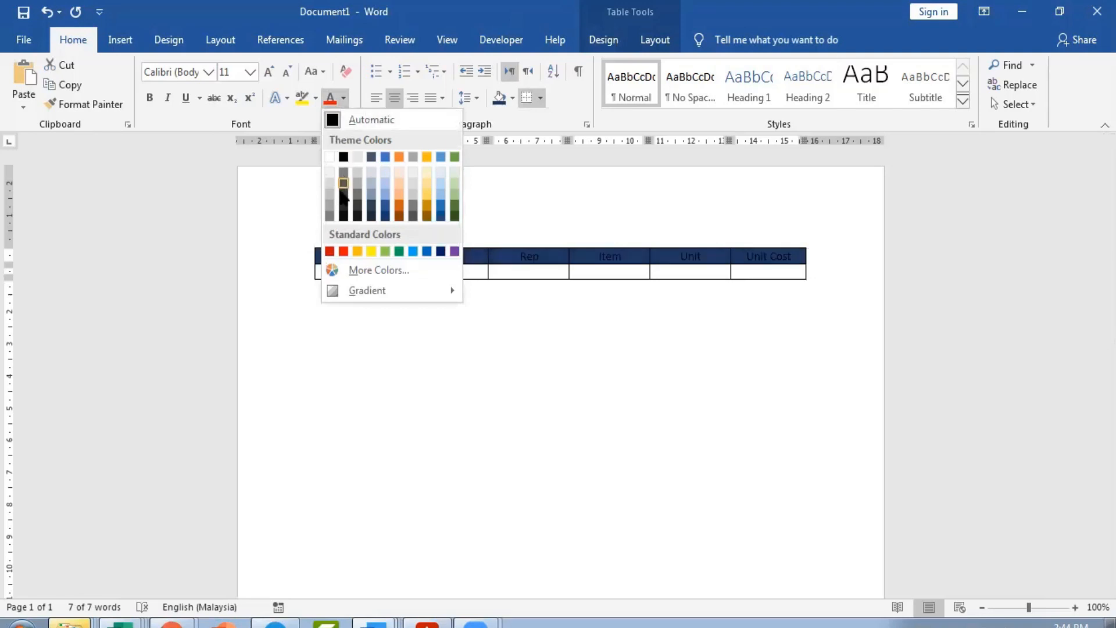
left_click(150, 99)
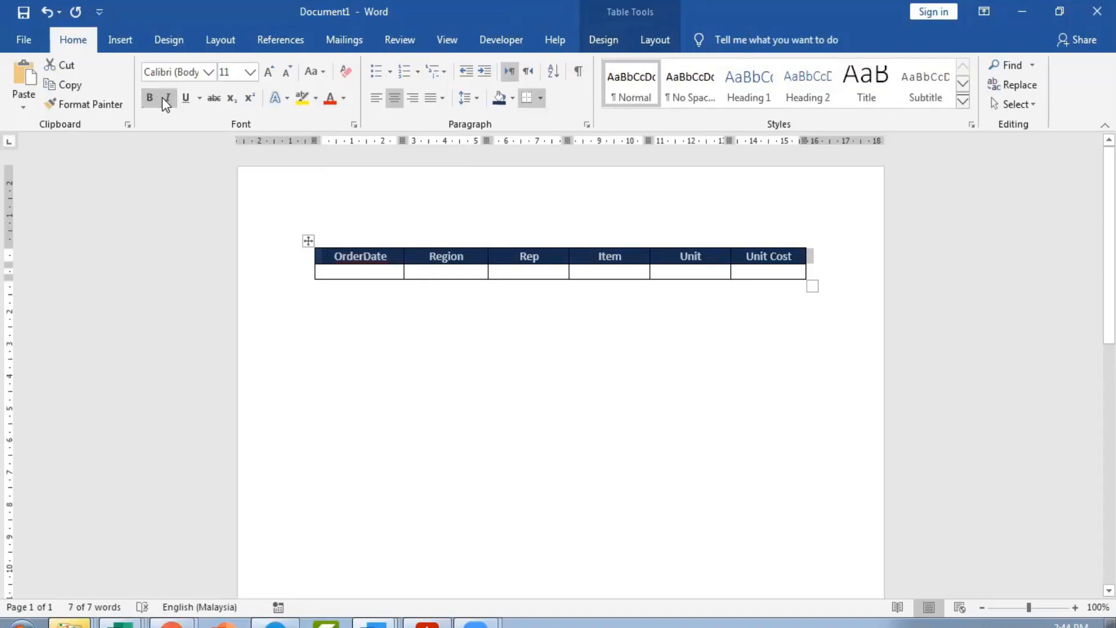
left_click(309, 71)
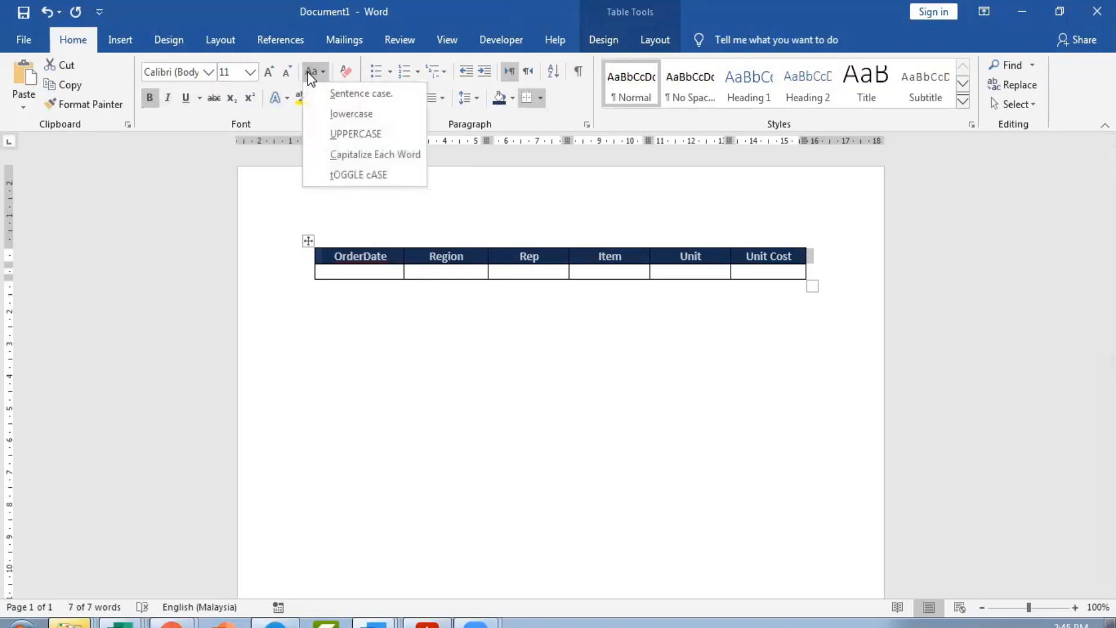
left_click(323, 134)
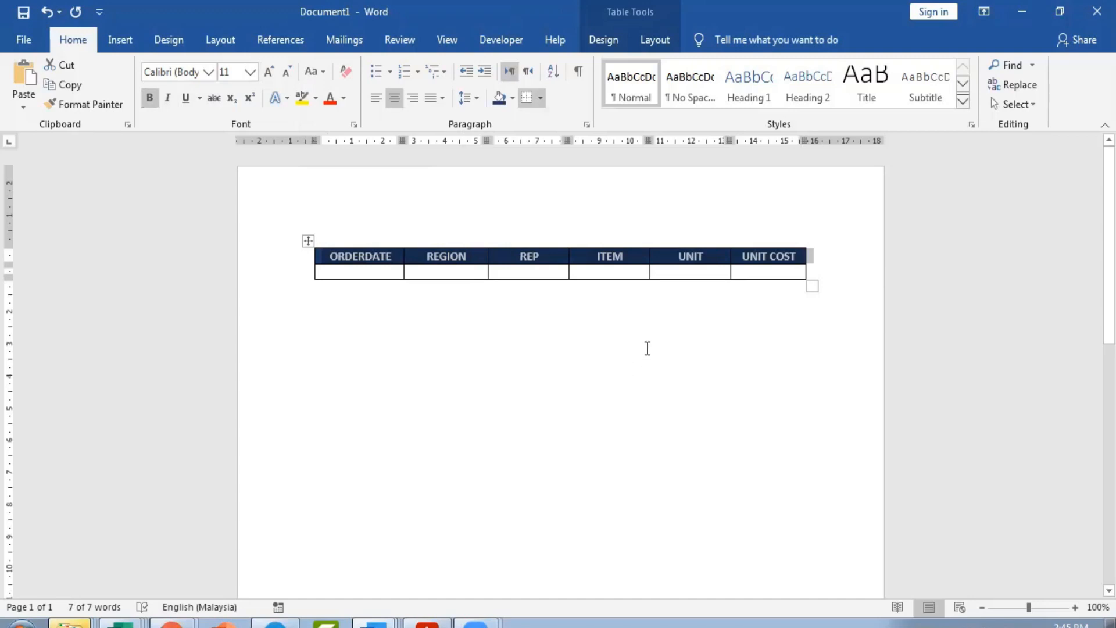
Set the height of the table's header row to 5 cm in the table properties.
right_click(309, 244)
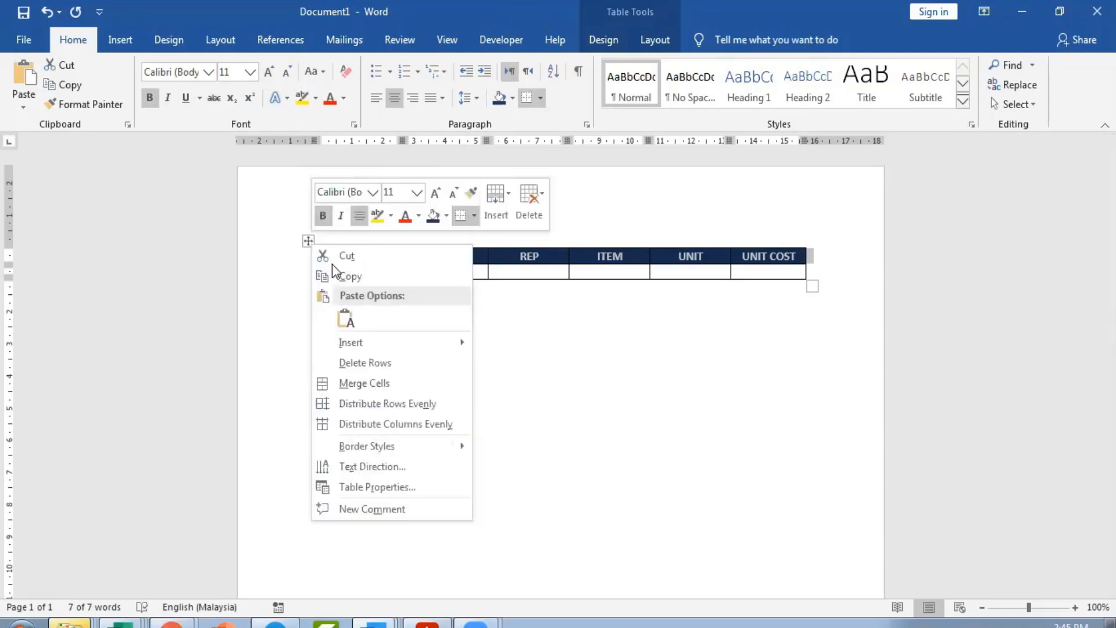
left_click(391, 485)
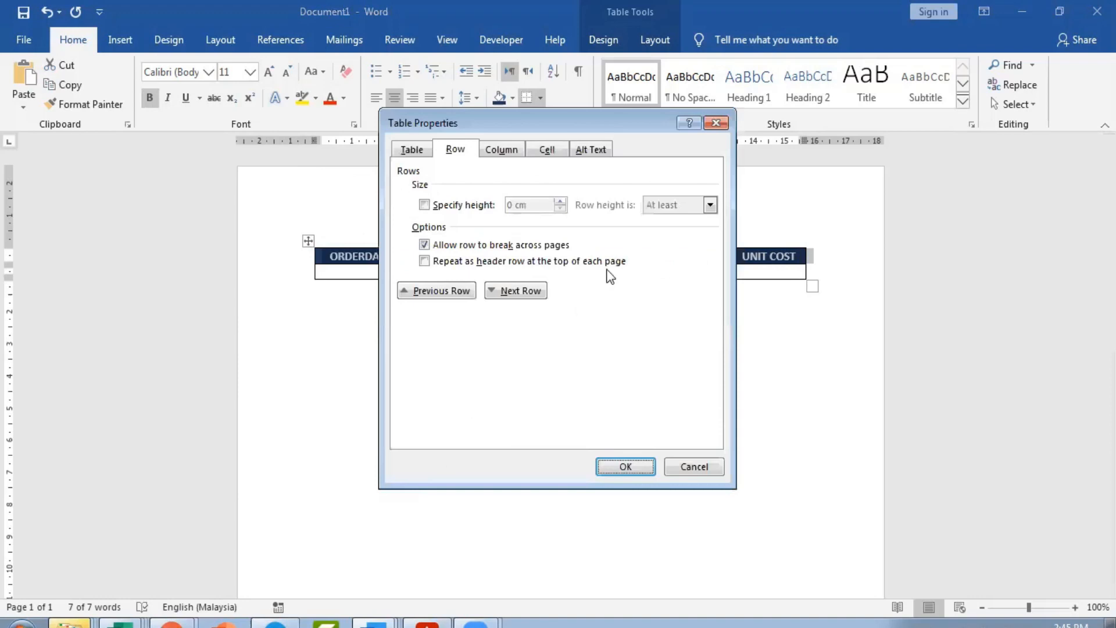
left_click_drag(609, 127, 922, 72)
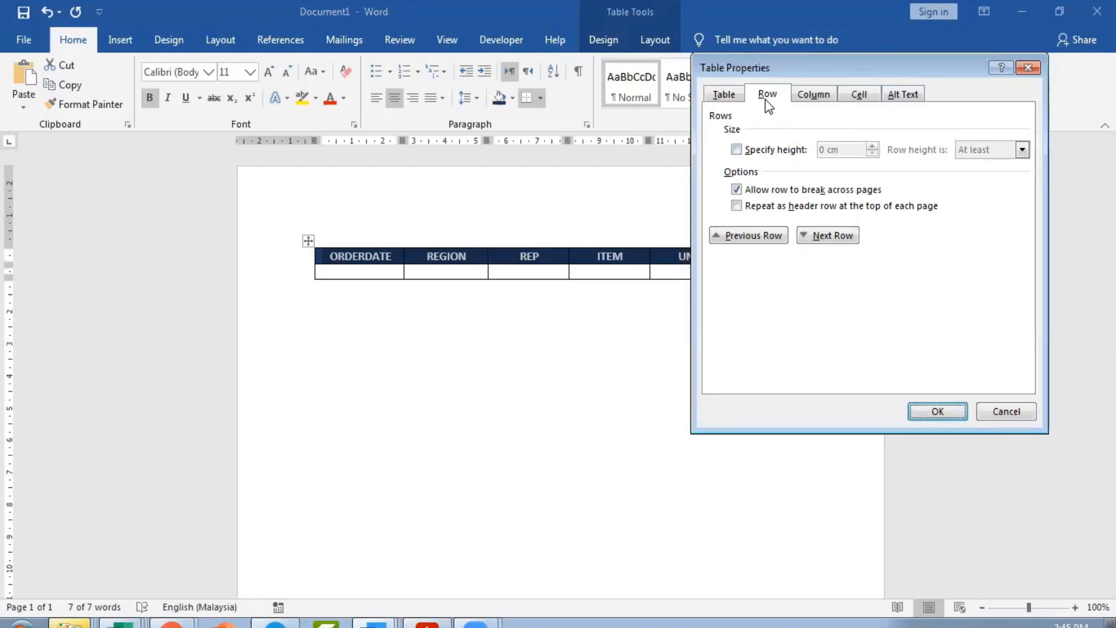
left_click(765, 156)
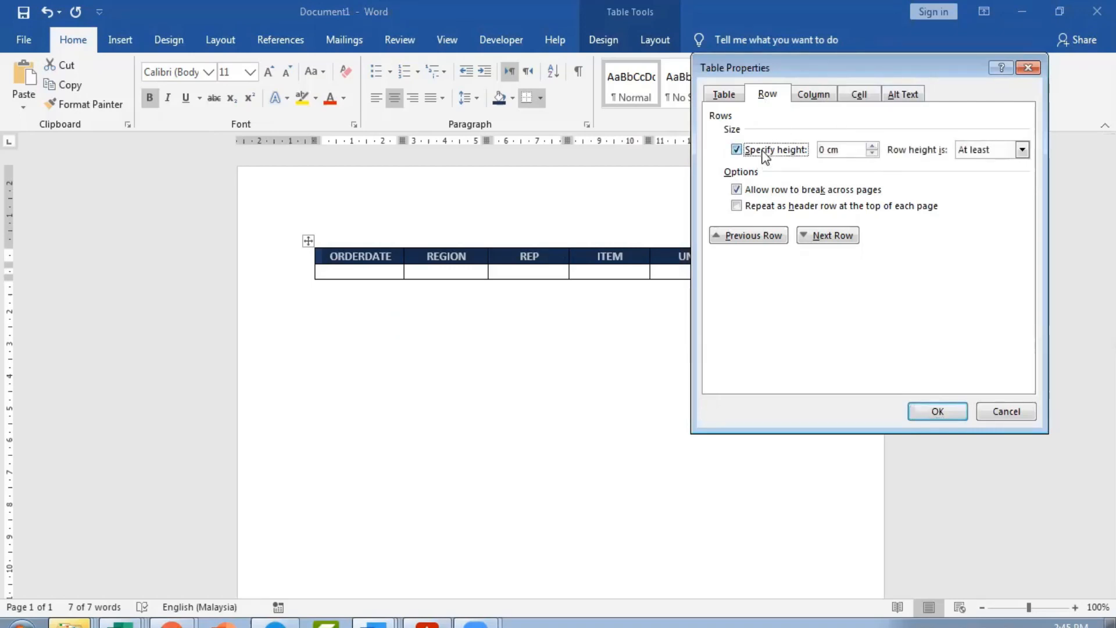
key("Tab")
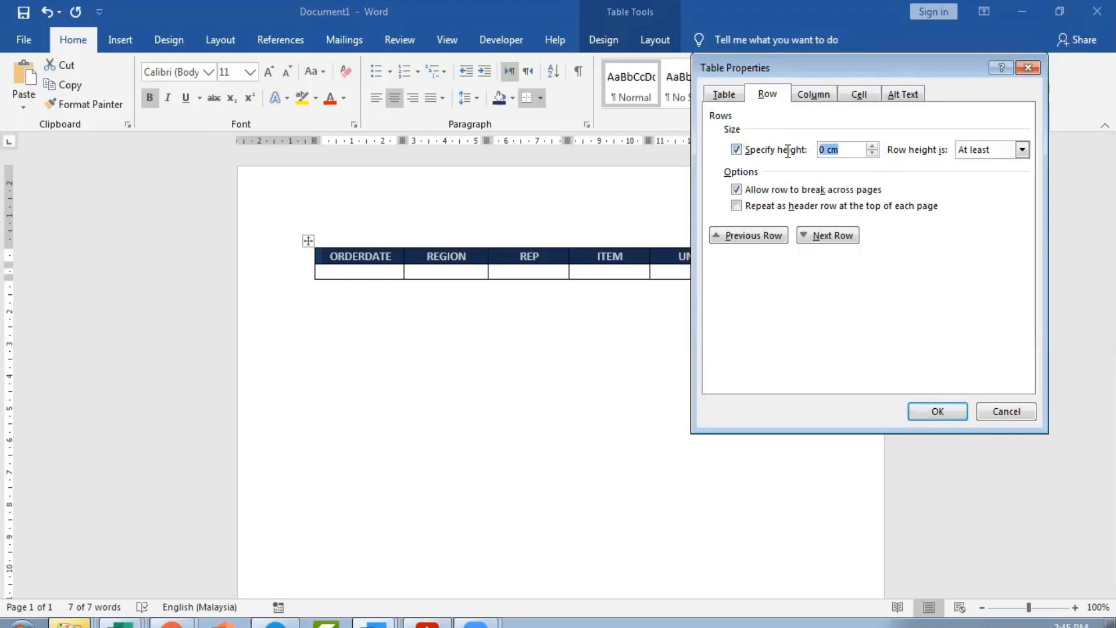
type("5")
left_click(921, 411)
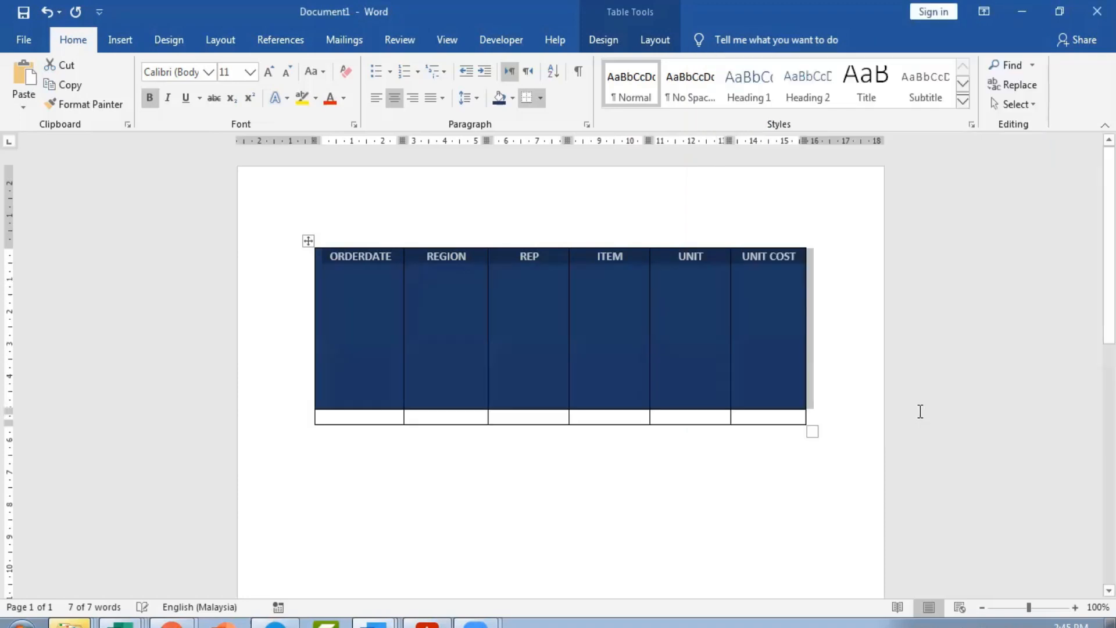
Set the header row's height to 1 cm in the table properties.
right_click(308, 245)
right_click(308, 244)
left_click(367, 487)
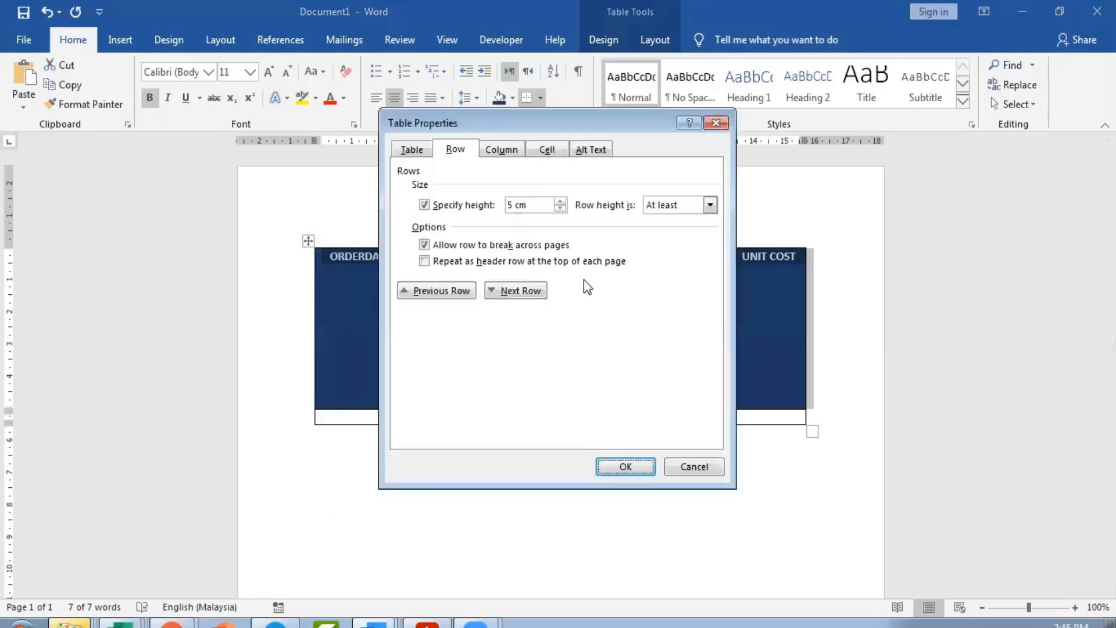
type("1")
key("Return")
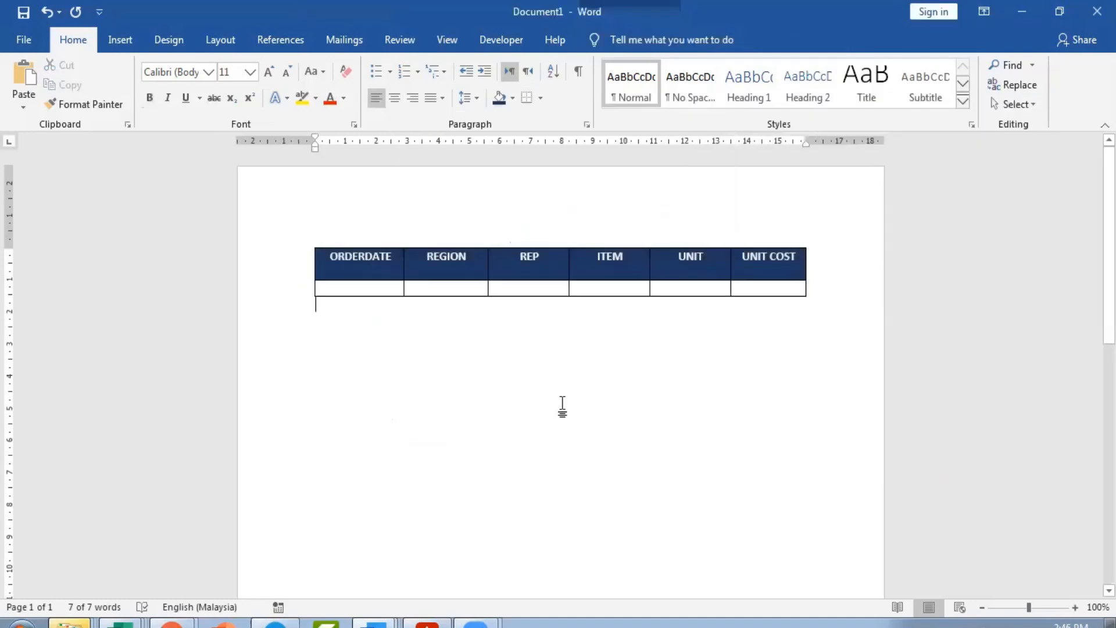
Set a row height of 1 cm for the entire table.
left_click_drag(336, 257, 774, 262)
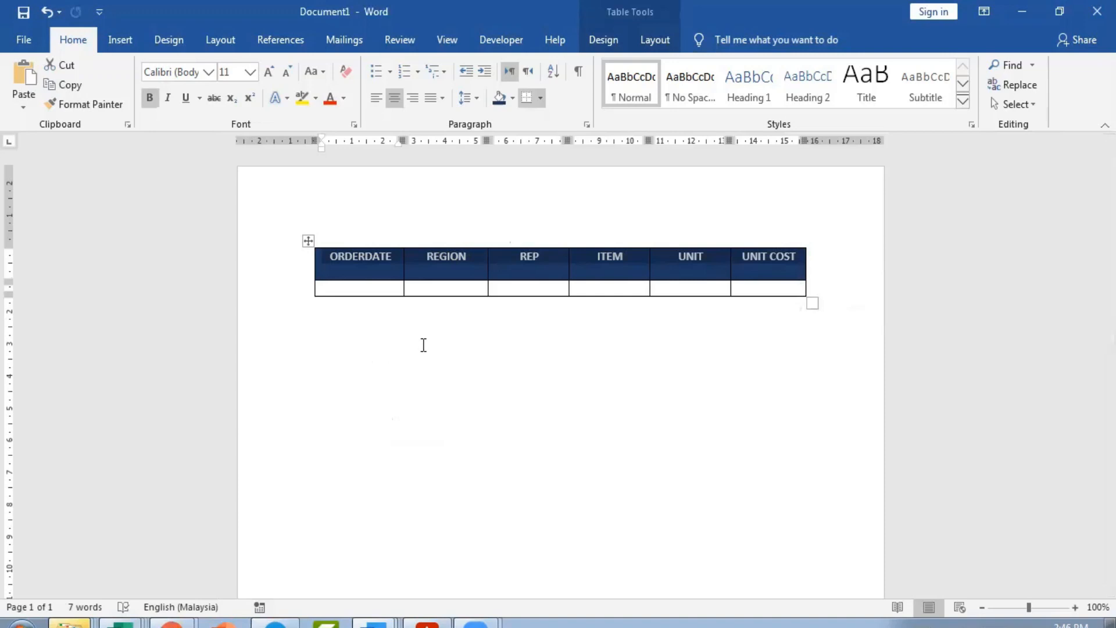
left_click(309, 241)
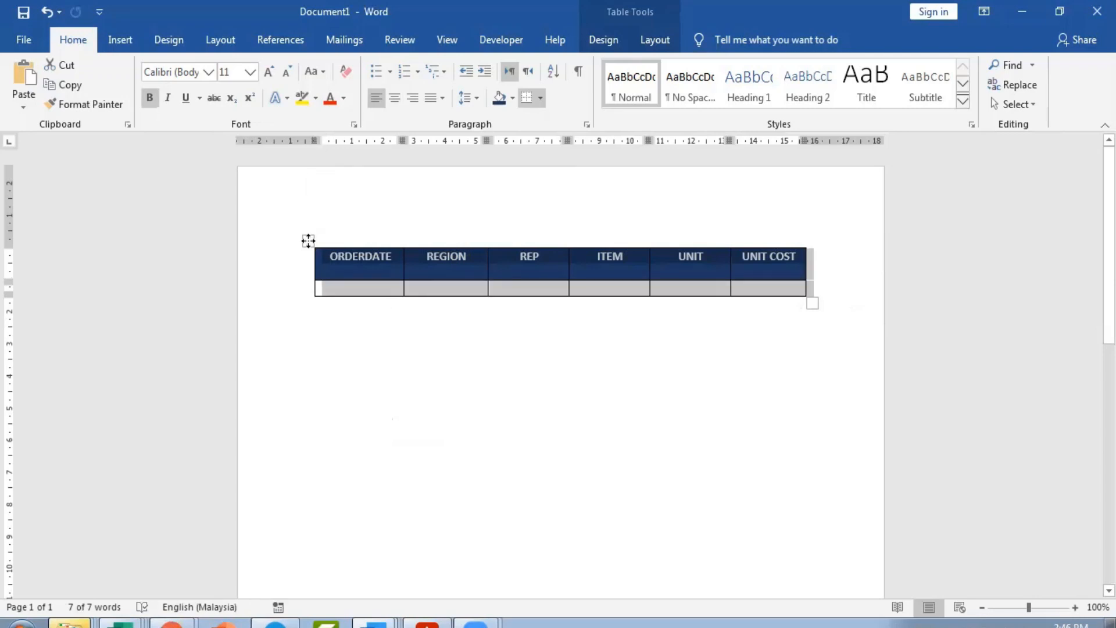
right_click(308, 241)
left_click(391, 505)
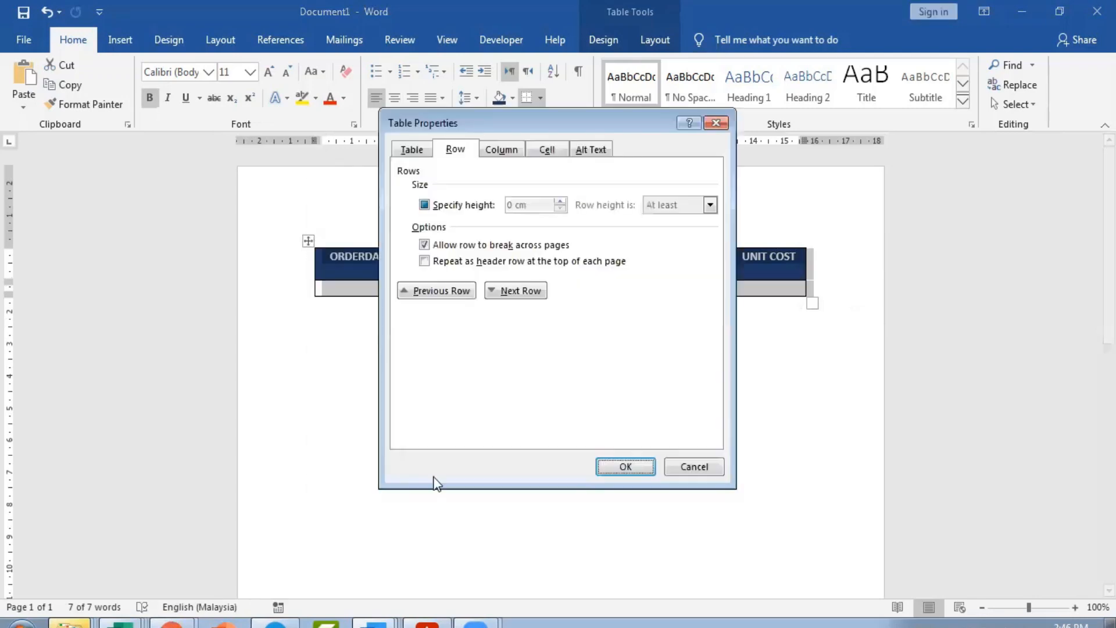
left_click(462, 205)
left_click_drag(529, 205, 458, 209)
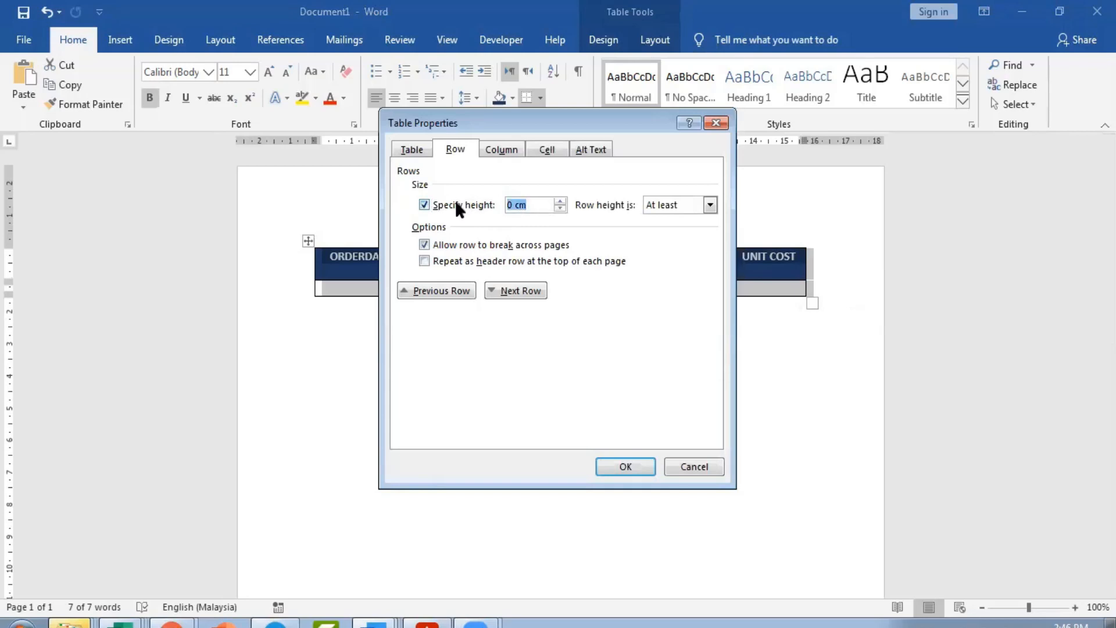
type("1")
key("Return")
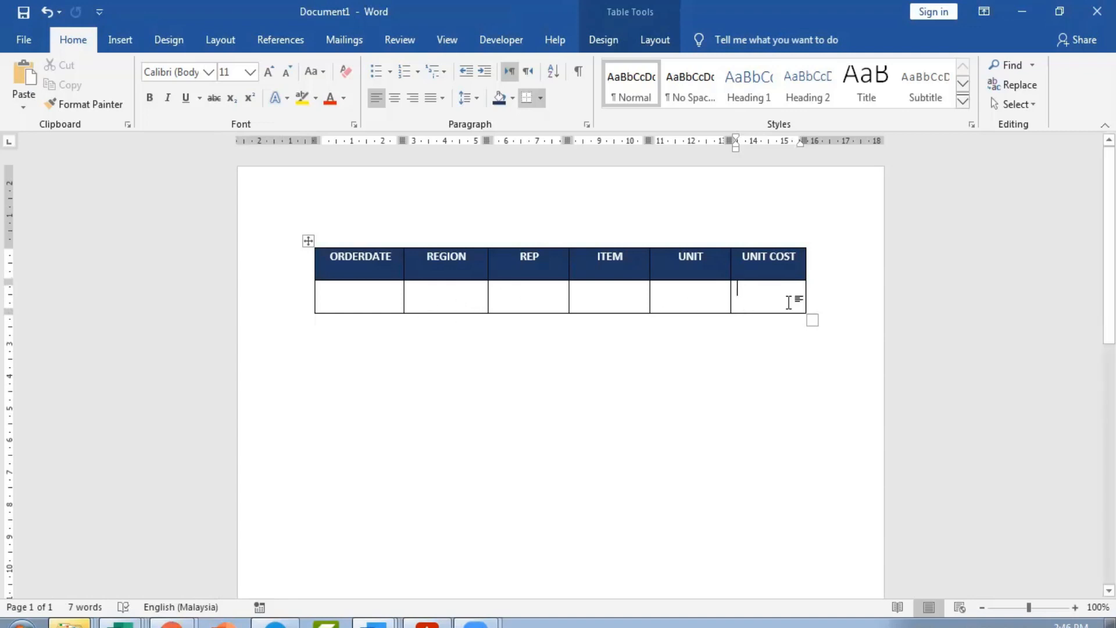
Add three blank rows at the end of the table.
left_click(395, 297)
mouse_move(305, 317)
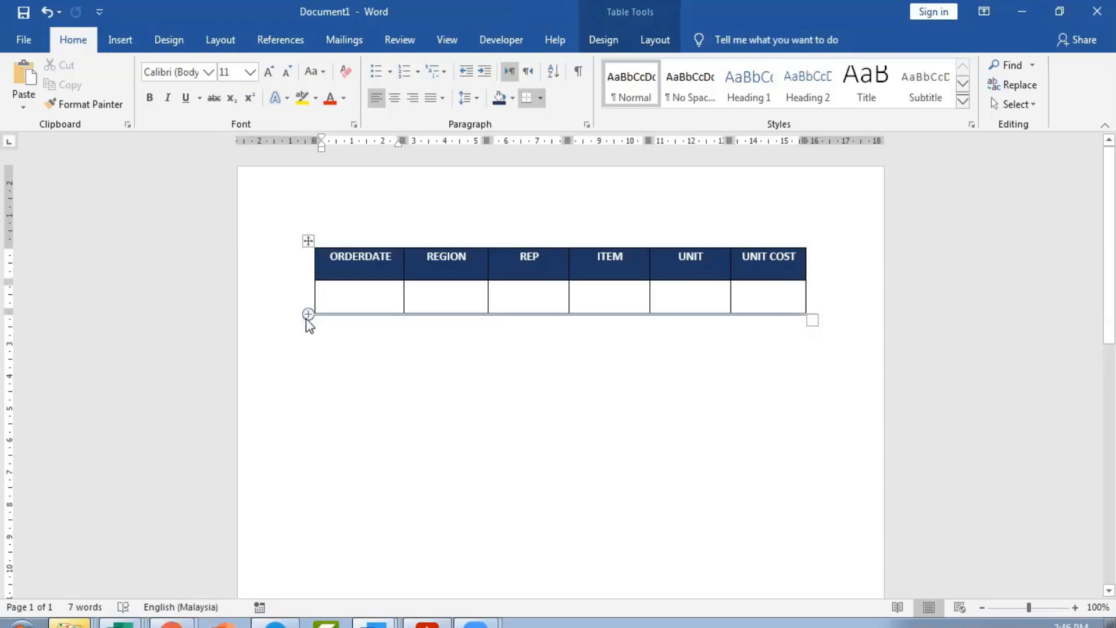
left_click(307, 317)
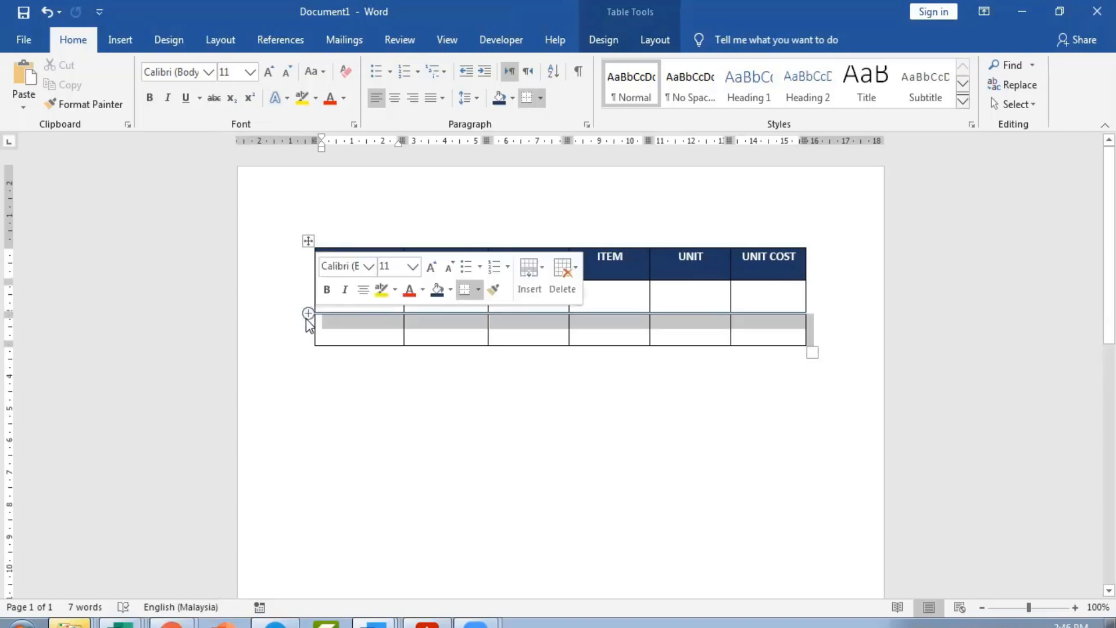
left_click(785, 339)
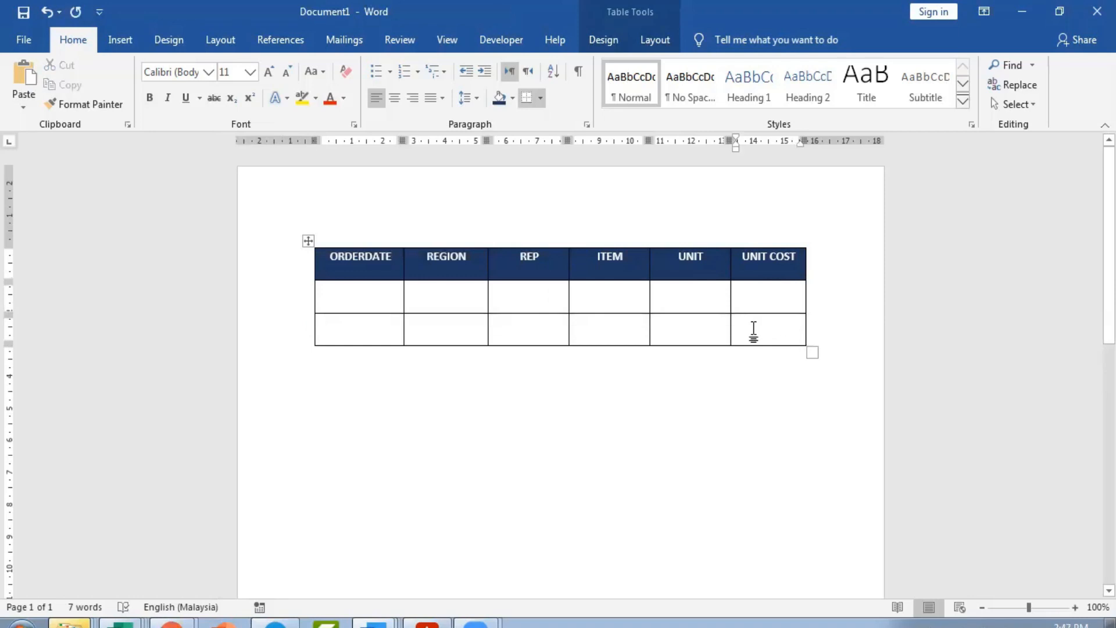
key("Tab")
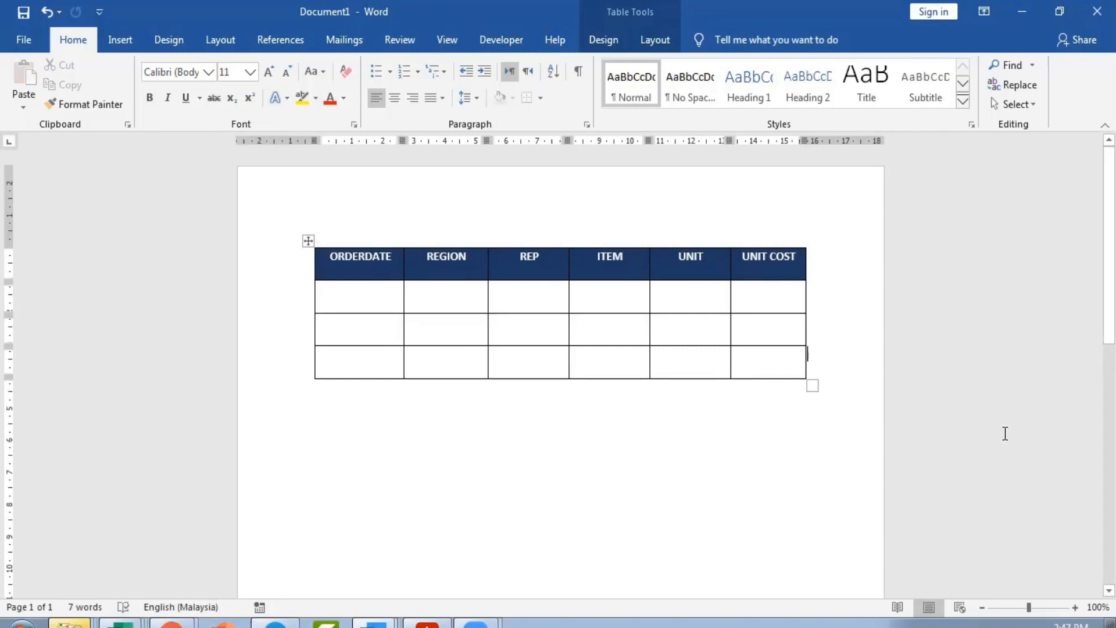
key("Return")
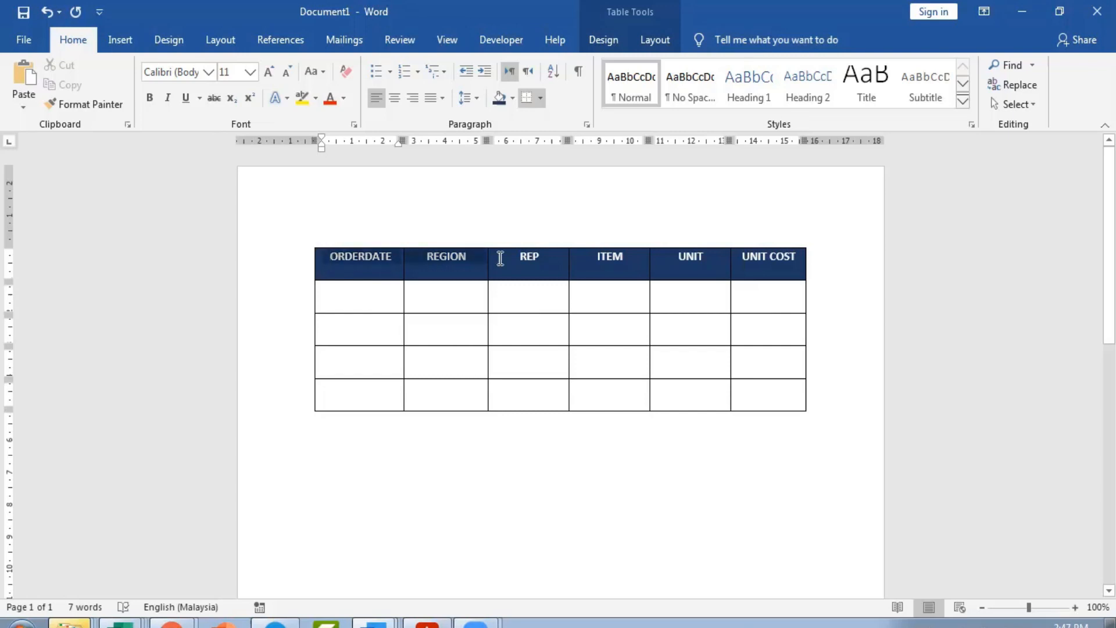
Set the vertical alignment of all header row cells to Center in the table properties.
double_click(772, 257)
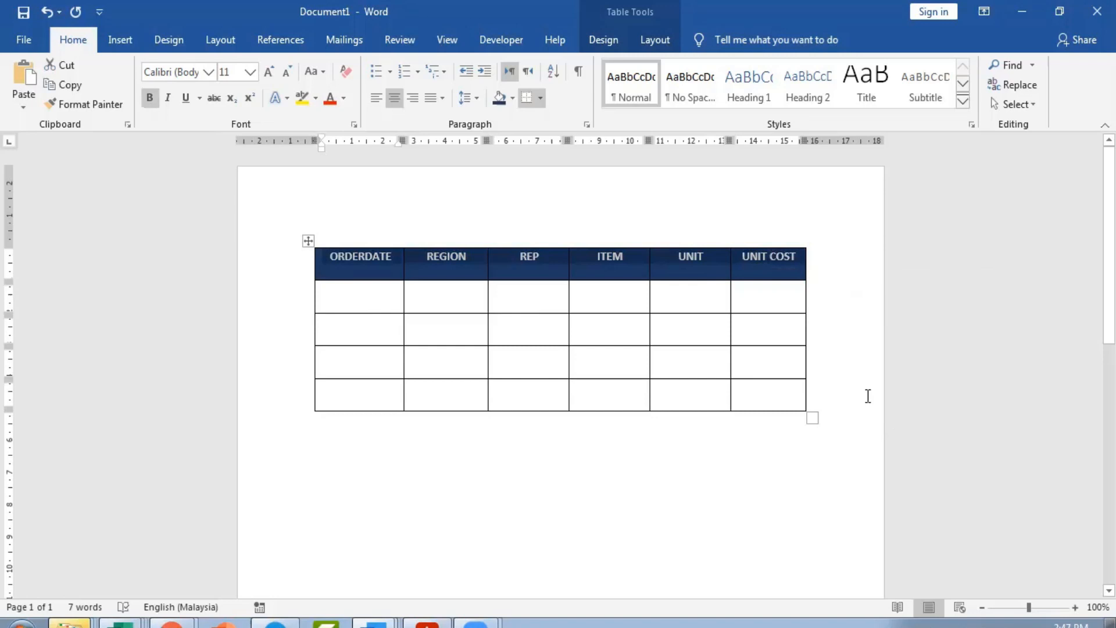
right_click(309, 244)
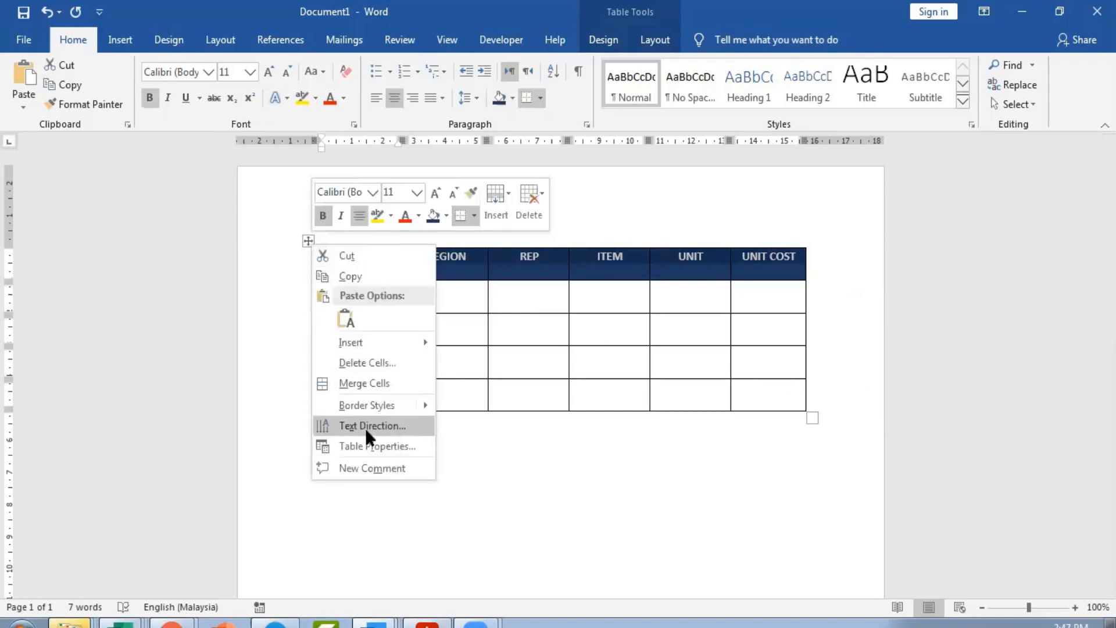
left_click(366, 446)
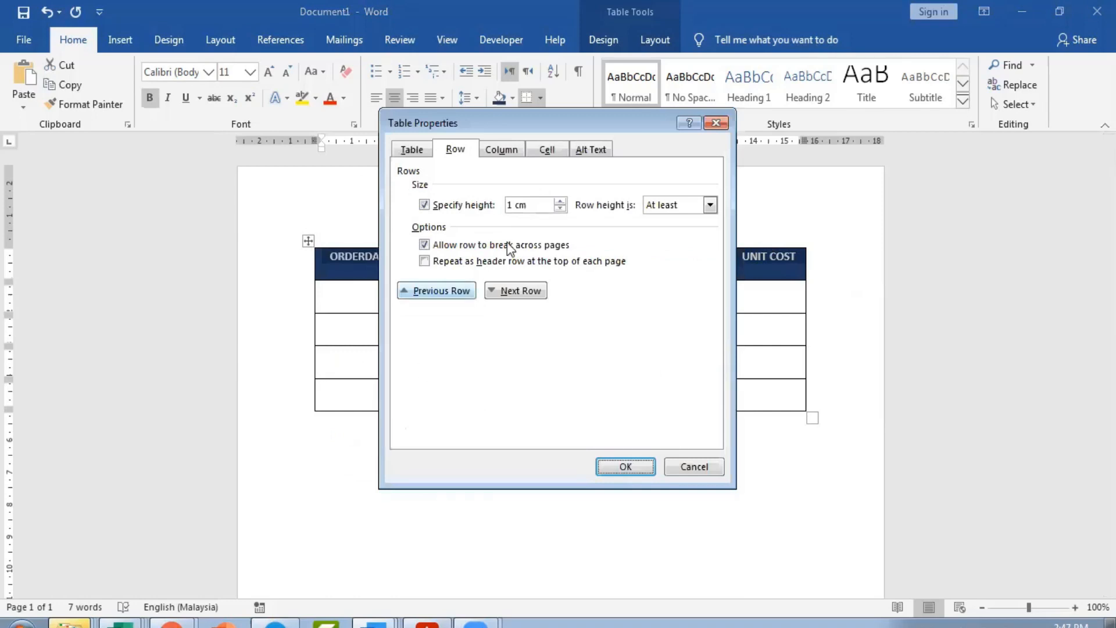
left_click(547, 150)
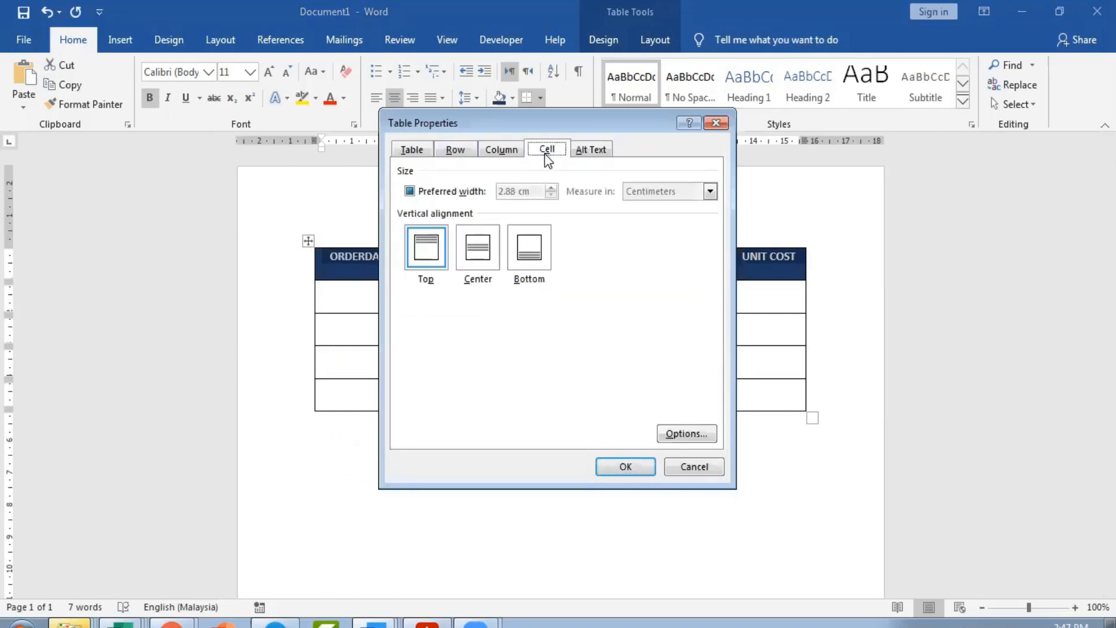
left_click(476, 256)
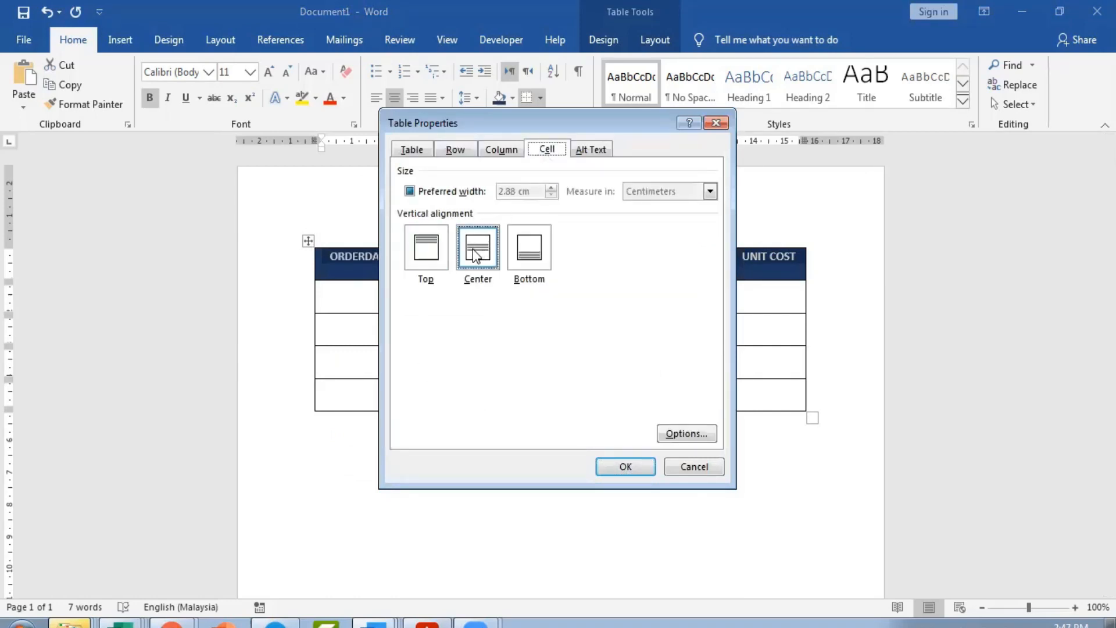
left_click(624, 465)
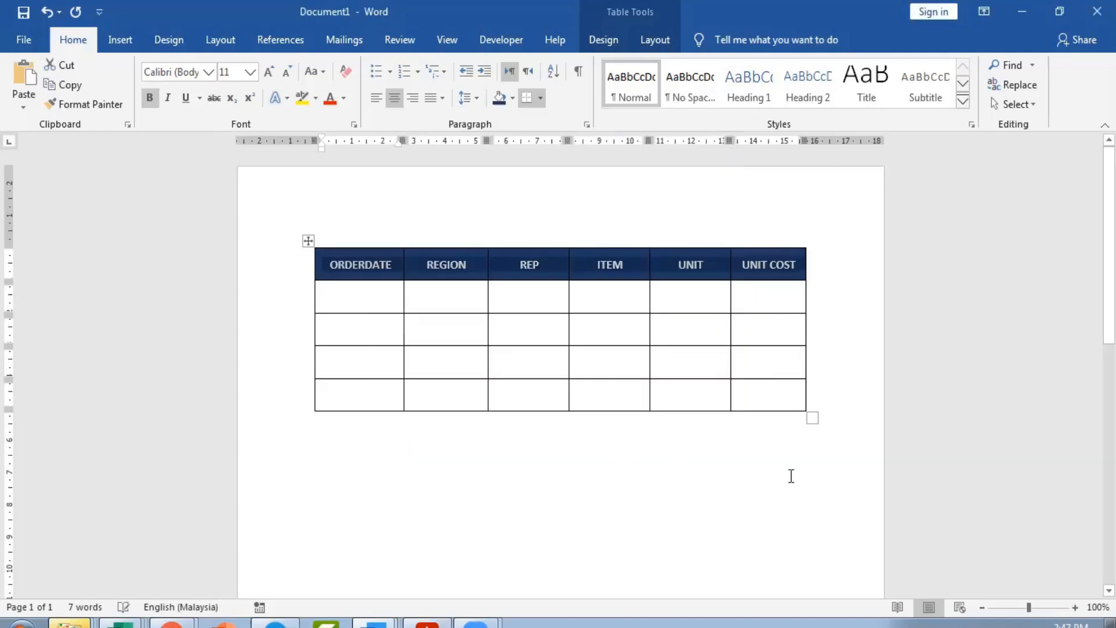
left_click(870, 473)
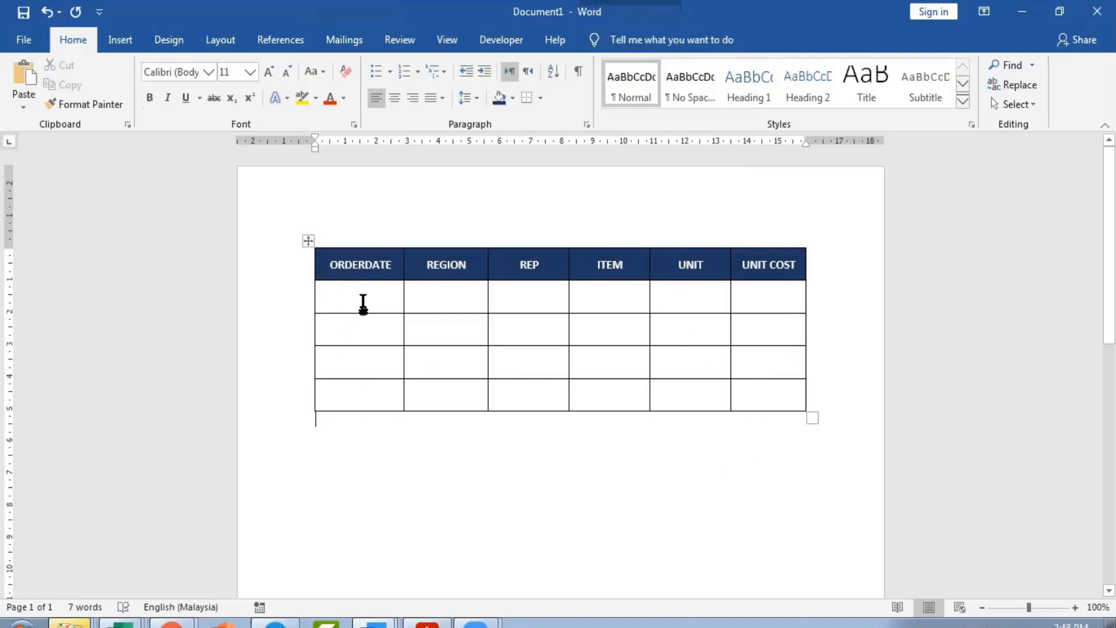
left_click_drag(364, 305, 748, 460)
left_click(747, 463)
Switch to the sample Excel workbook, copy the order records in A2:F44 and return to the Word document.
mouse_move(131, 623)
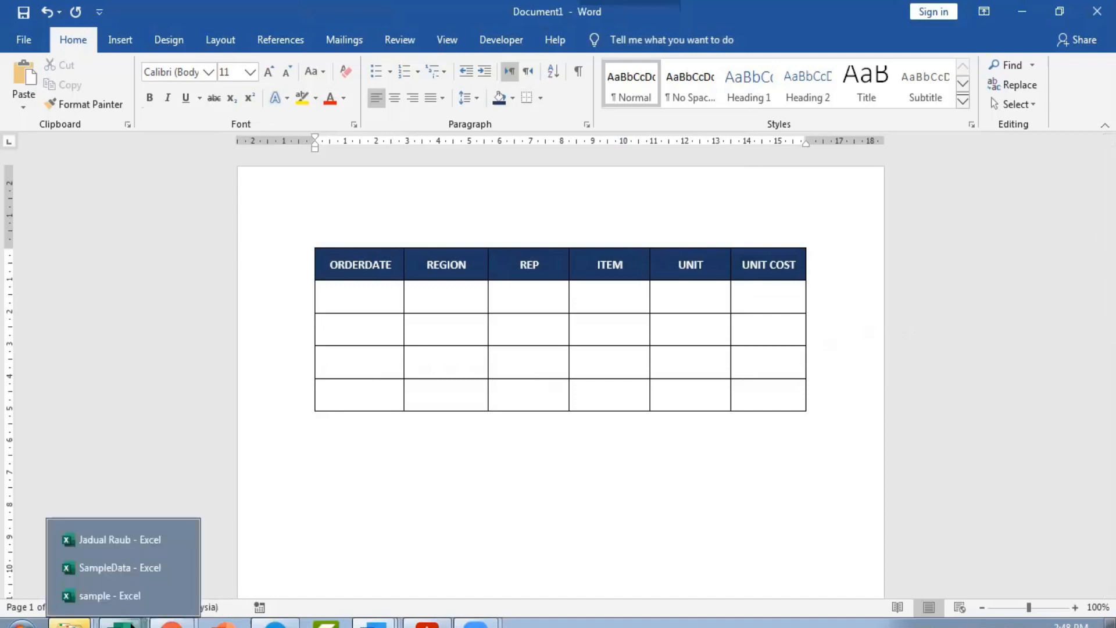
left_click(130, 596)
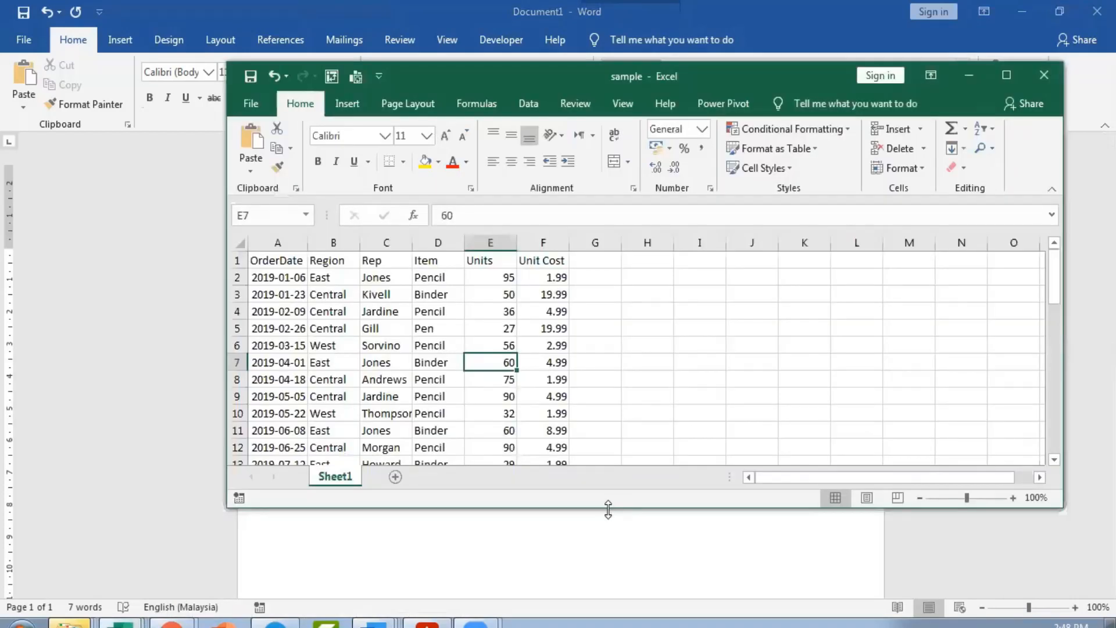
double_click(609, 510)
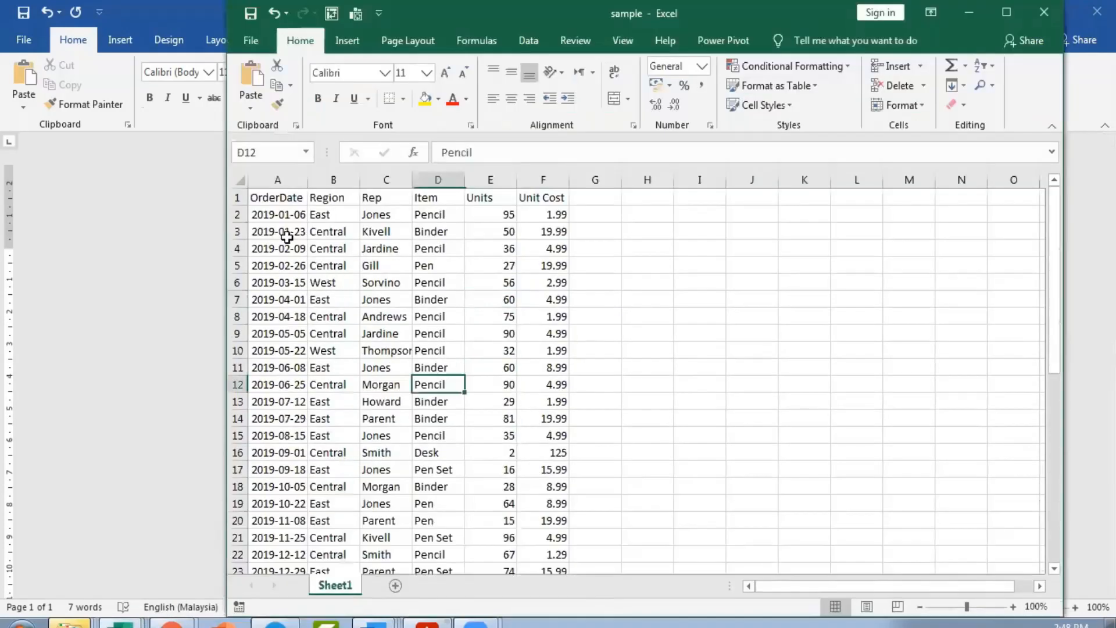
left_click_drag(274, 214, 546, 518)
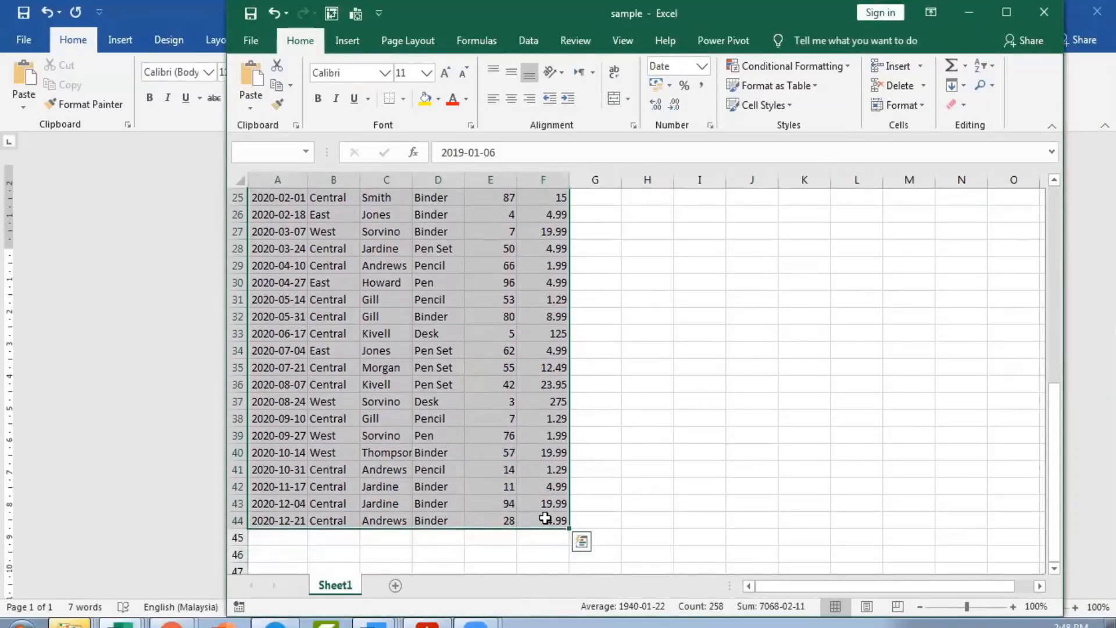
right_click(546, 518)
left_click(588, 167)
key("alt+Tab")
Try pasting the copied records as text only into the first cell below ORDERDATE, and undo the paste.
left_click(352, 302)
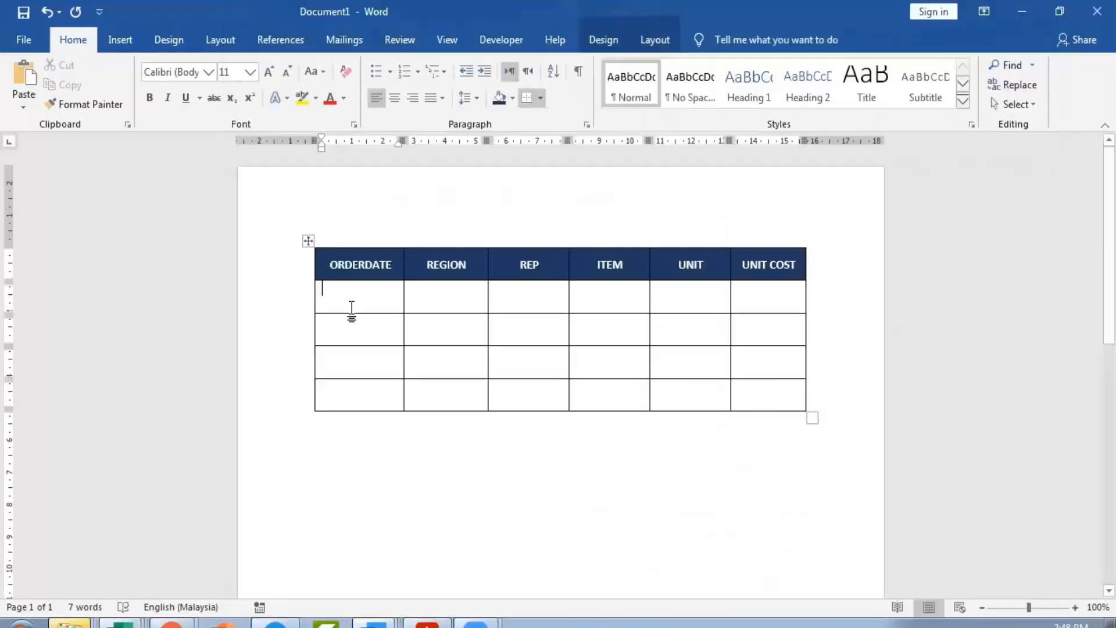
right_click(355, 300)
left_click(458, 366)
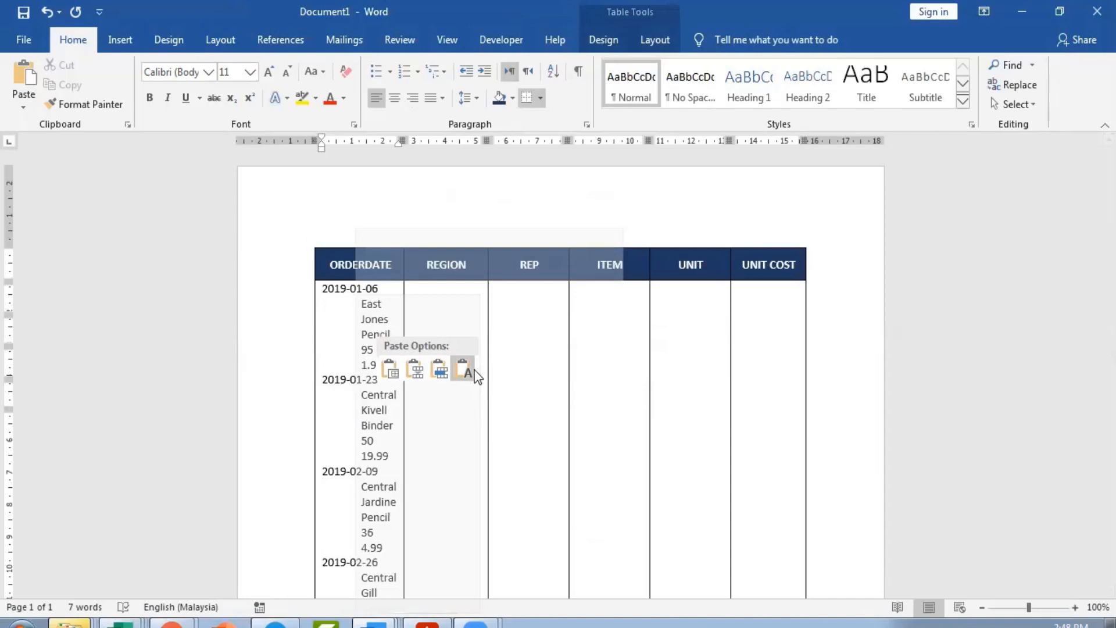
scroll(749, 357, "up", 9)
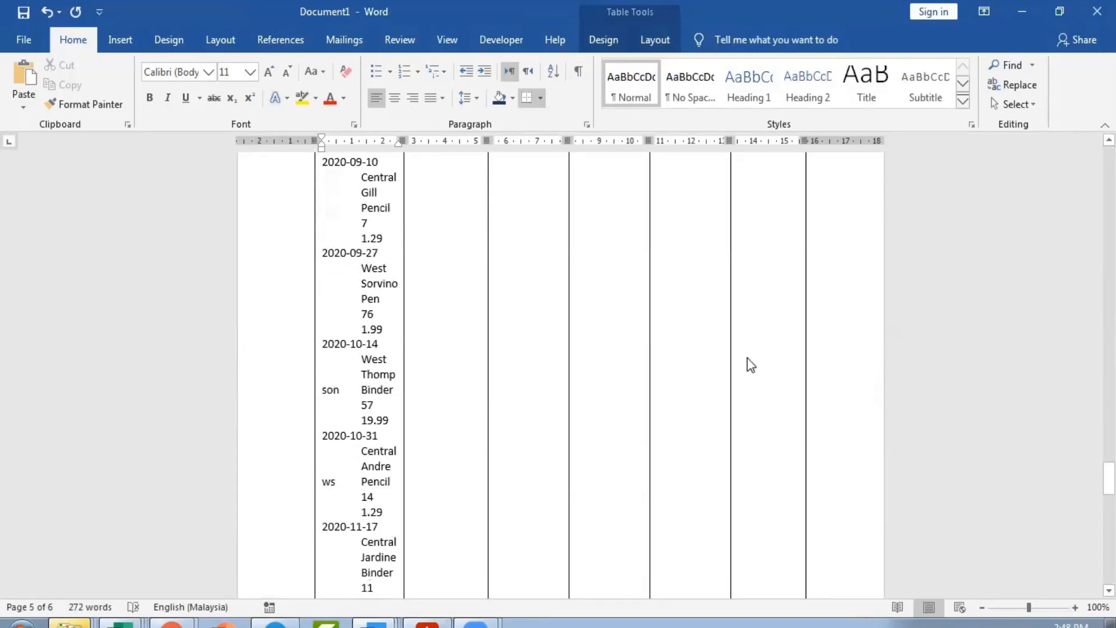
left_click(47, 11)
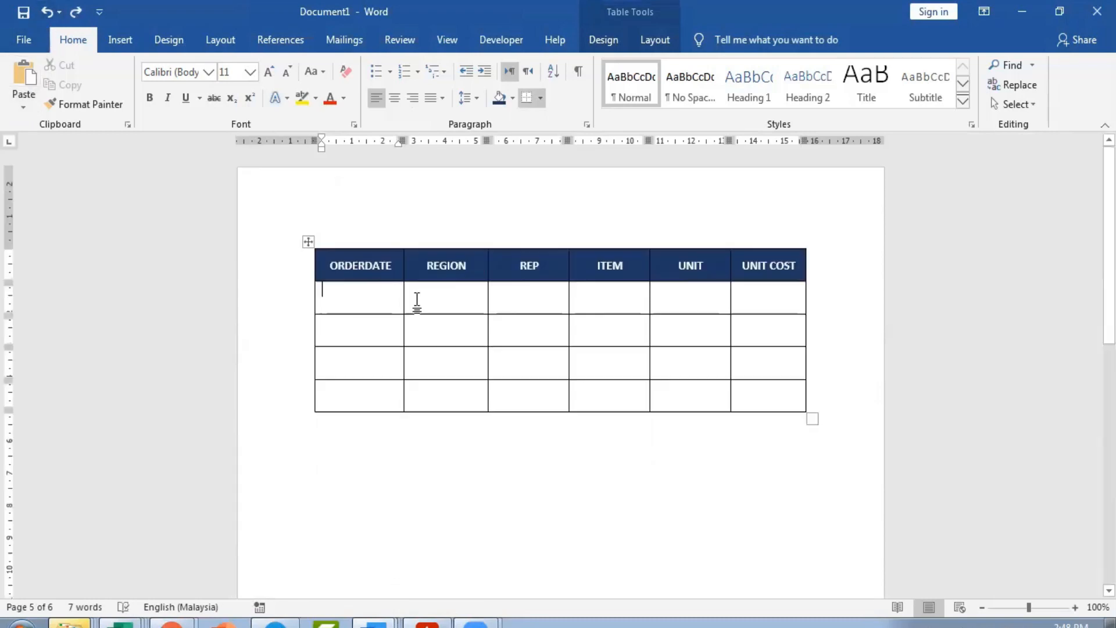
Paste the copied order records over the cells of the first blank row below the header.
right_click(792, 303)
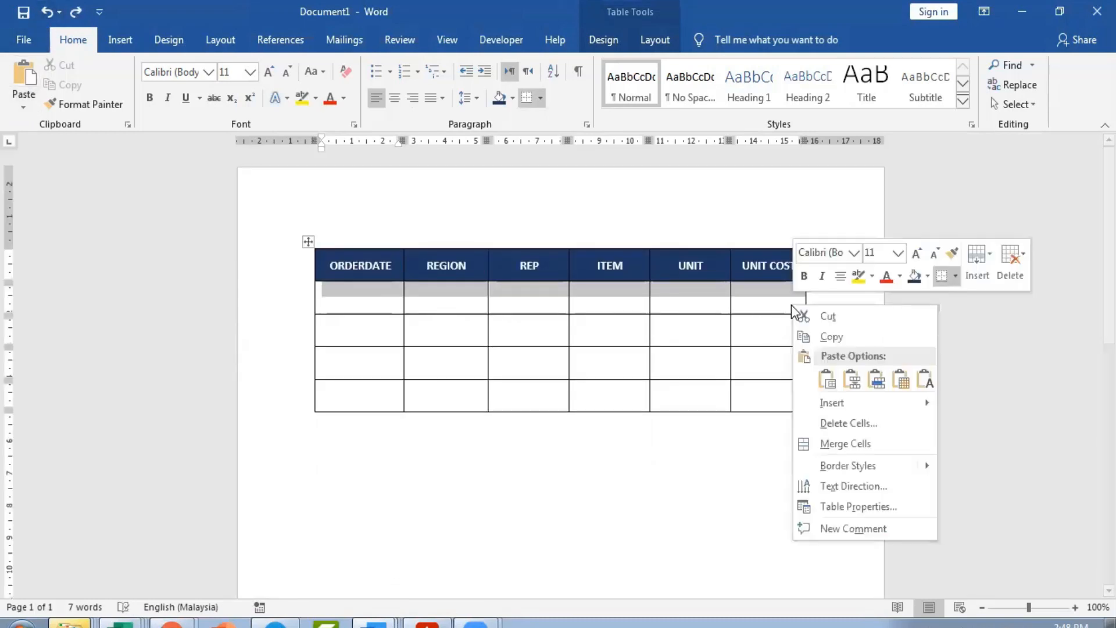
left_click(900, 378)
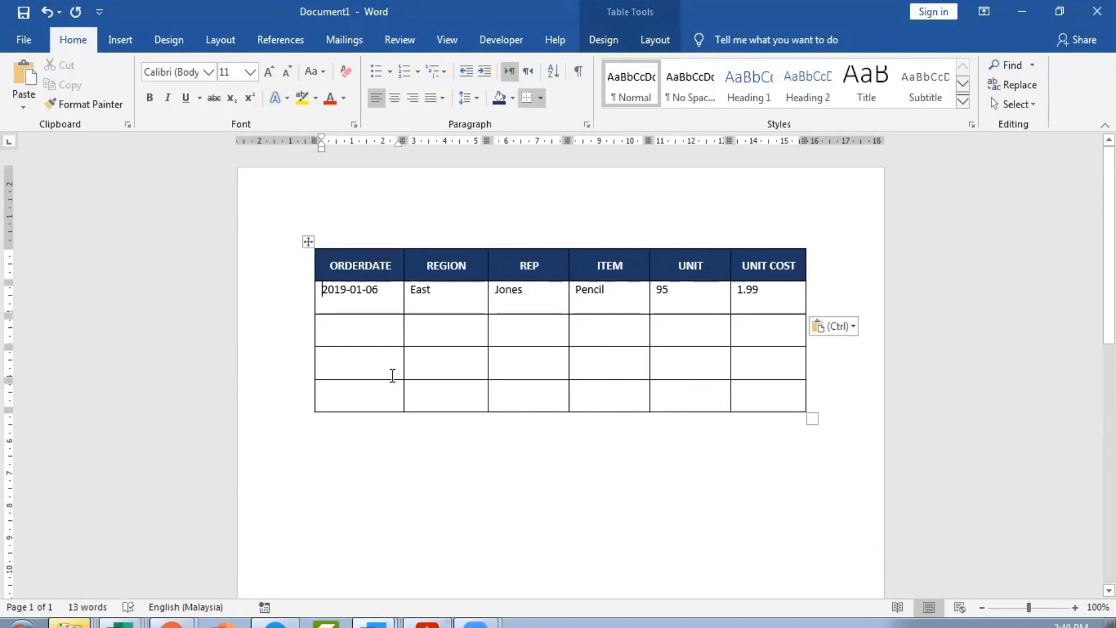
Undo the first-row paste, retry a text-only paste in the single cell below ORDERDATE, and undo it as well.
key("ctrl+z")
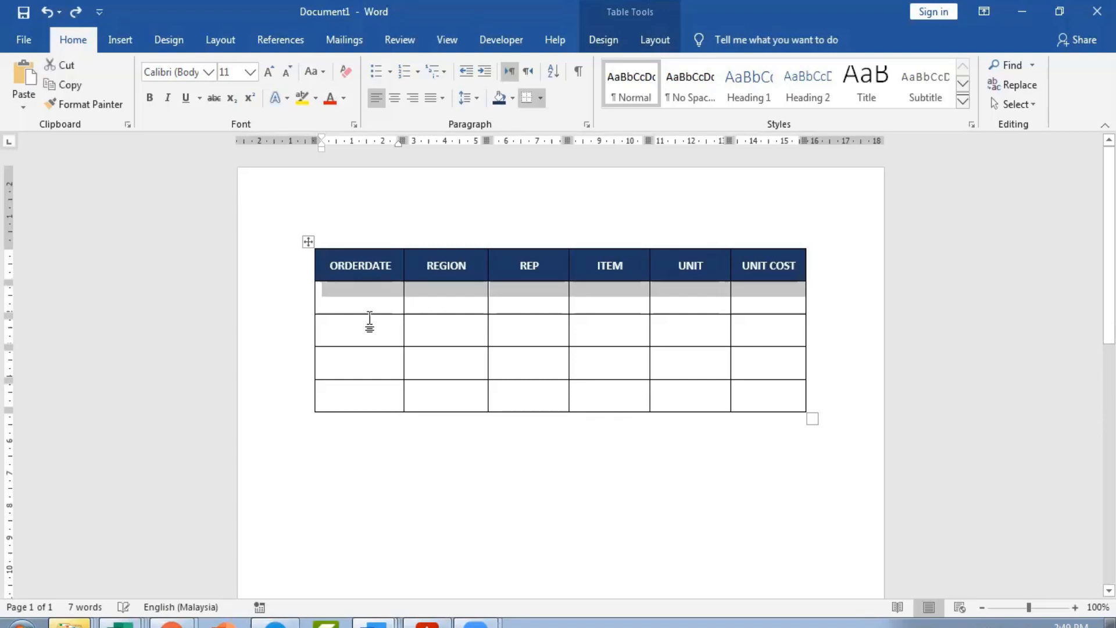
left_click(361, 297)
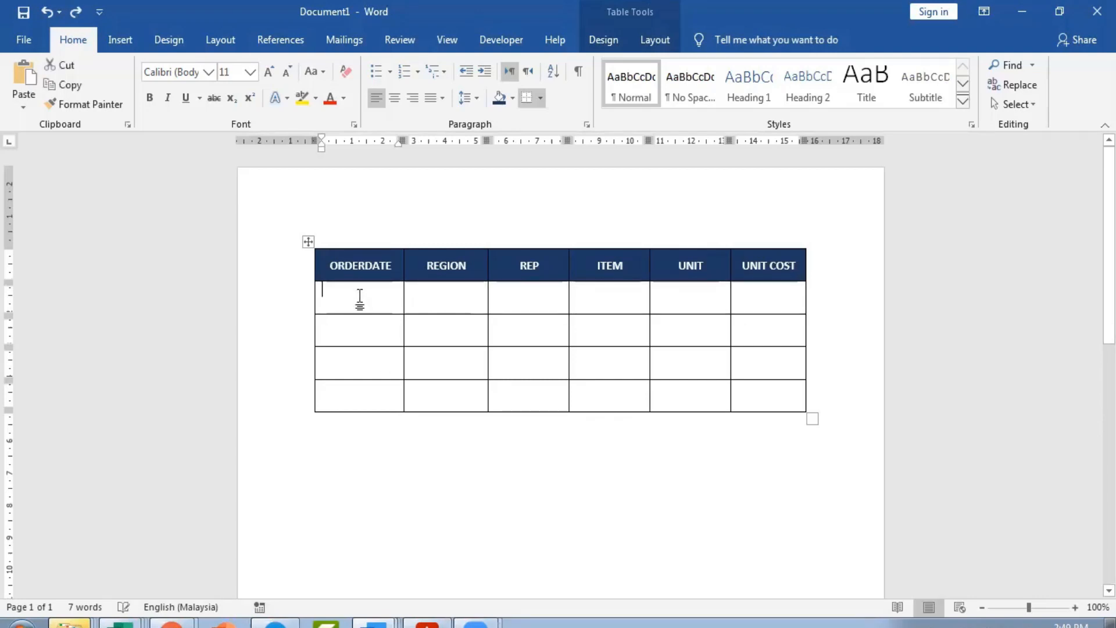
right_click(361, 296)
left_click(471, 369)
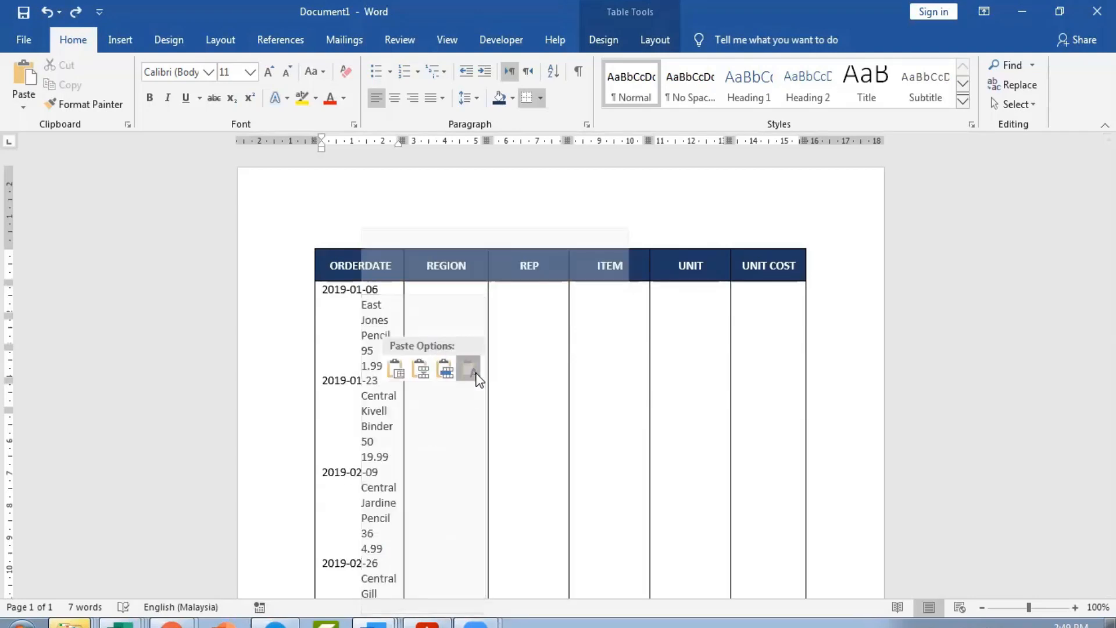
key("ctrl+z")
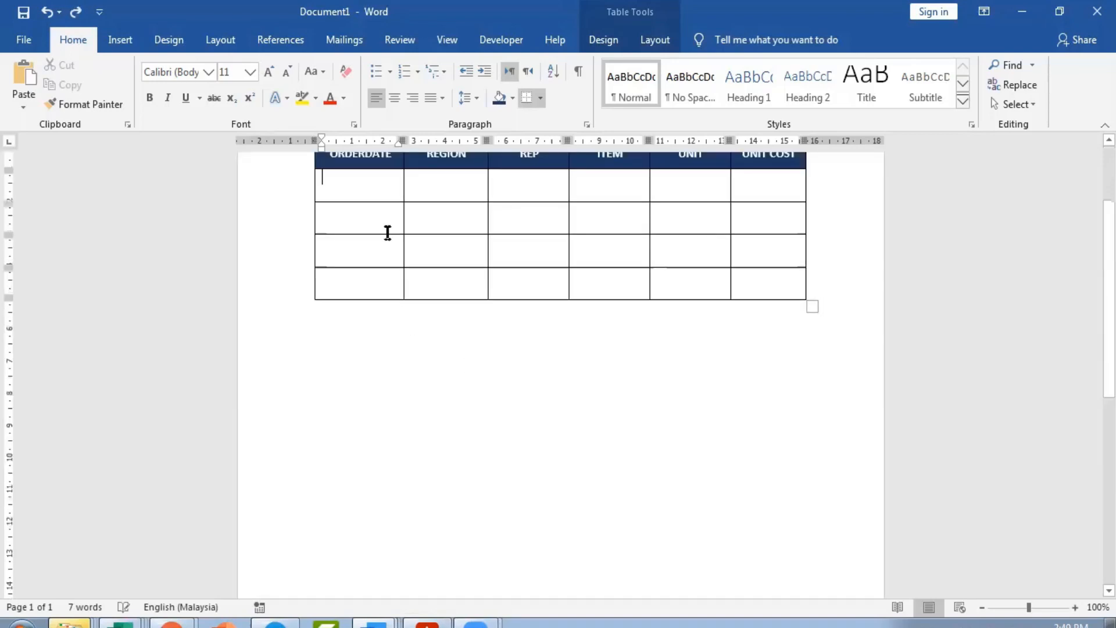
Try pasting the copied records across only the first blank row below the header, and undo the paste.
left_click_drag(379, 194, 760, 184)
right_click(762, 183)
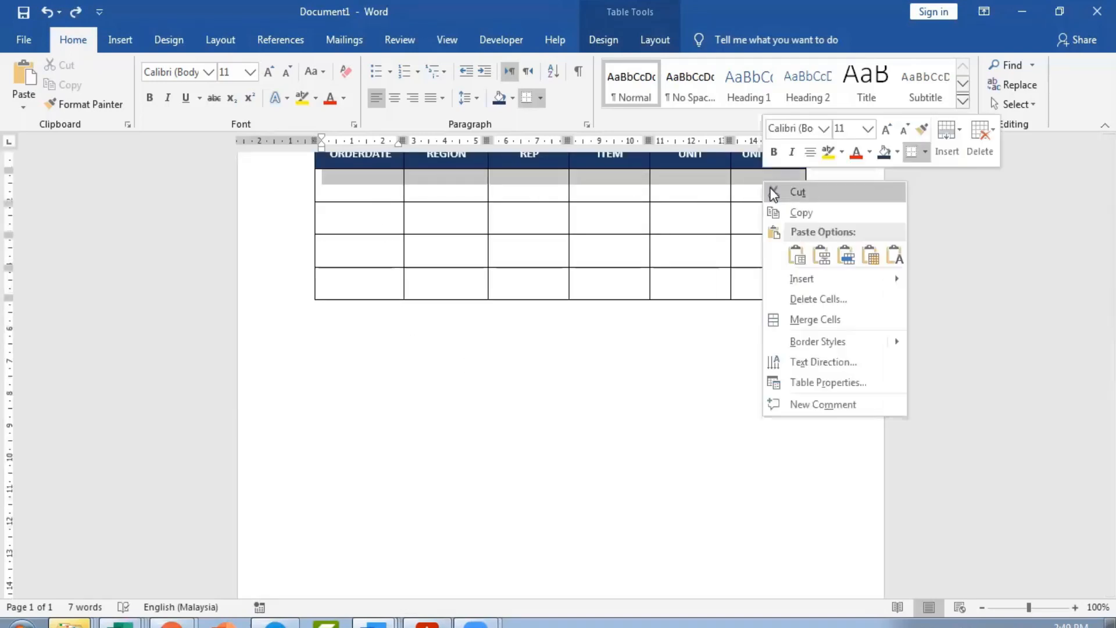
key("Escape")
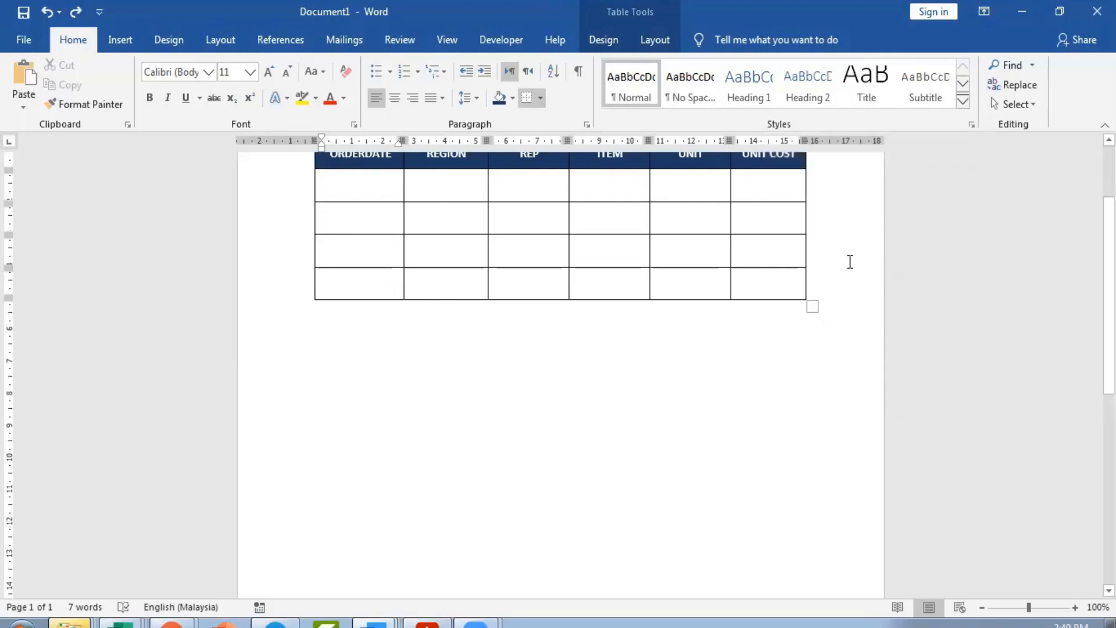
type("2019-01-06\tEast\tJones\tPencil\t95\t1.99")
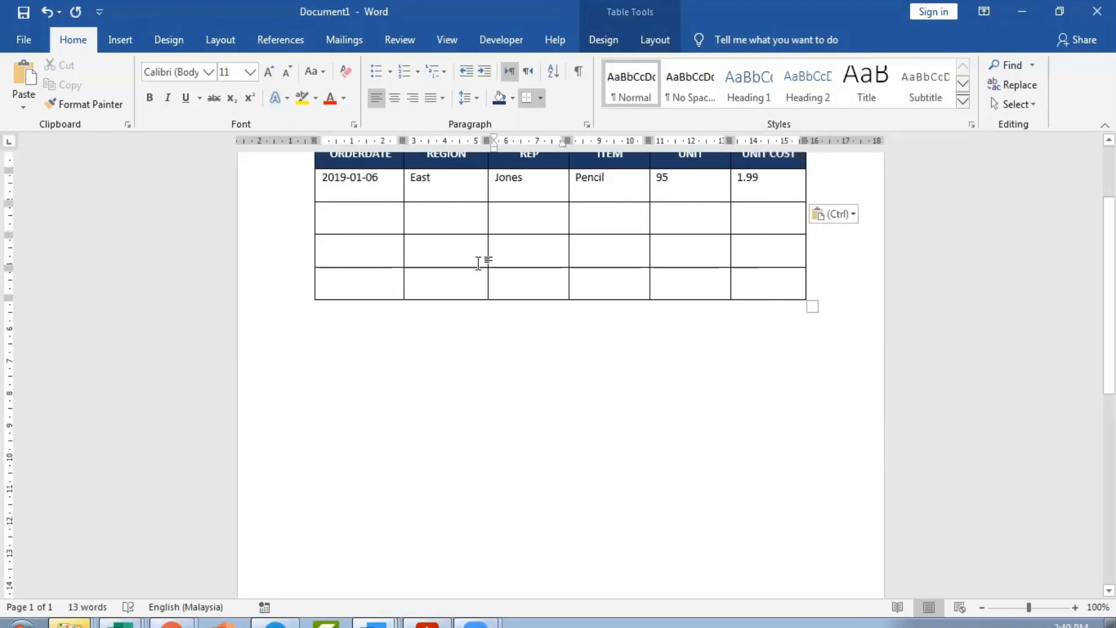
key("ctrl+z")
Paste the copied order records as text only over all cells of the four blank rows below the header.
left_click_drag(368, 184, 779, 285)
right_click(776, 278)
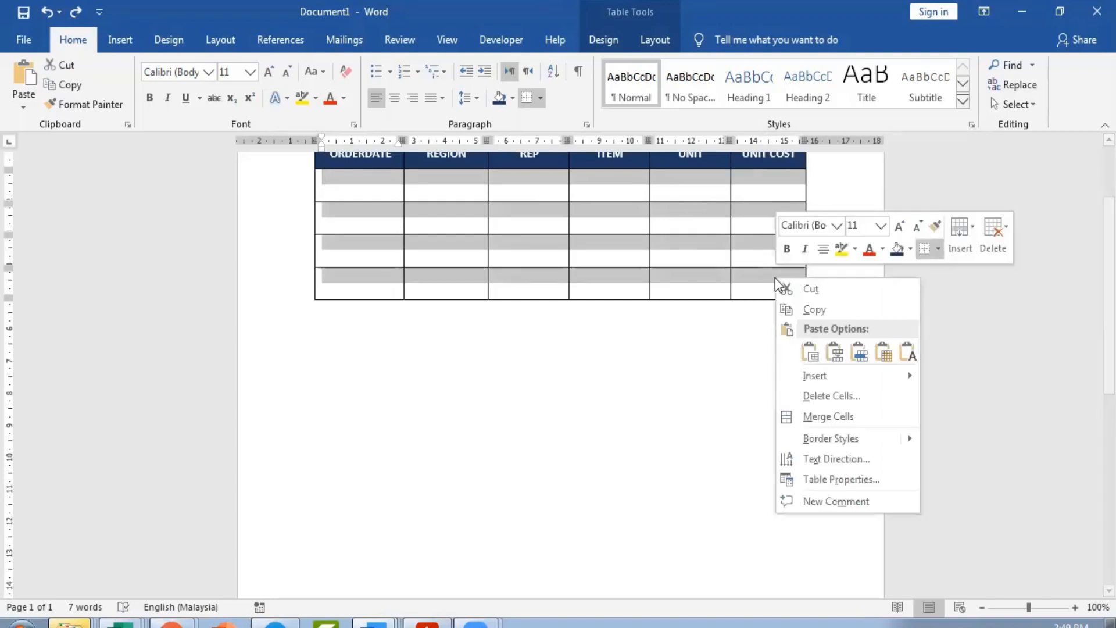
left_click(908, 350)
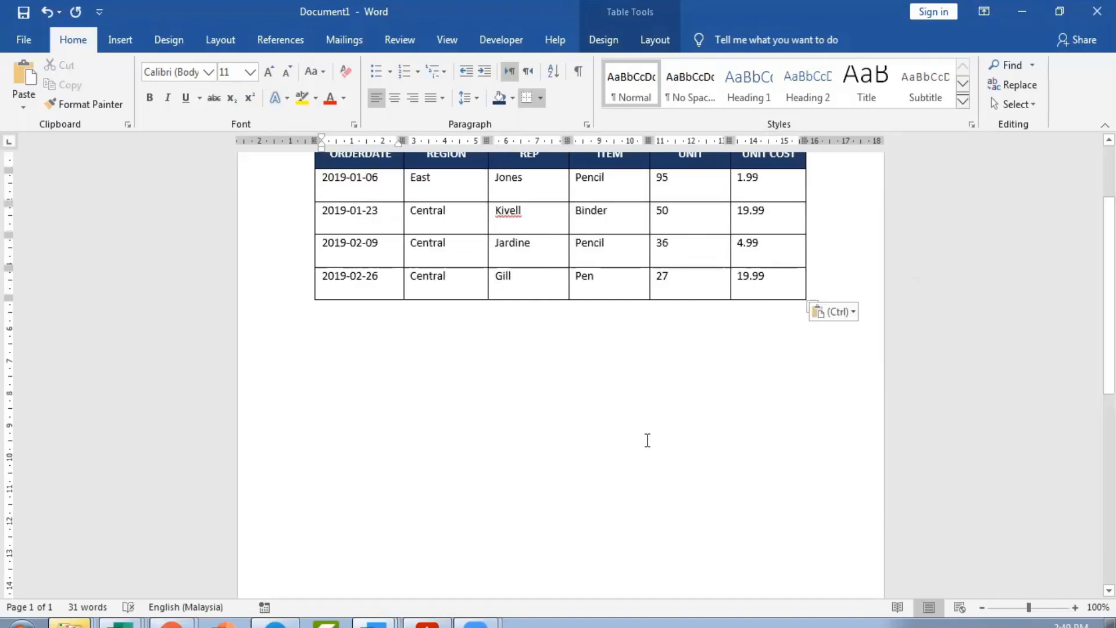
scroll(646, 442, "down", 5)
scroll(645, 441, "up", 7)
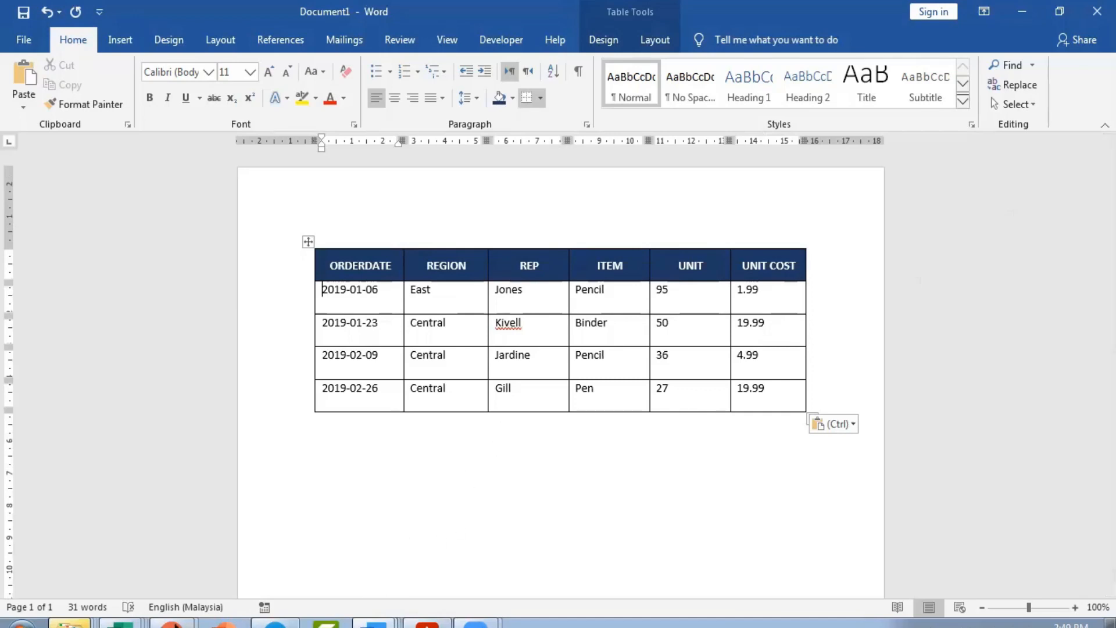
Switch to the sample Excel workbook, check how far down the order records extend, and return to the Word document.
mouse_move(122, 622)
left_click(111, 595)
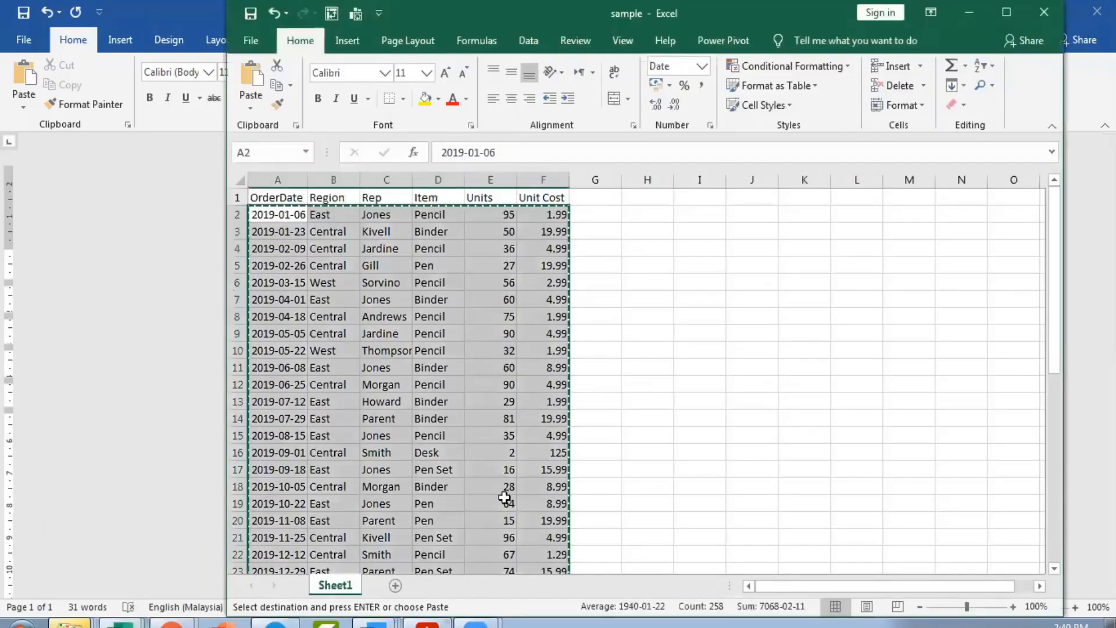
scroll(514, 498, "down", 11)
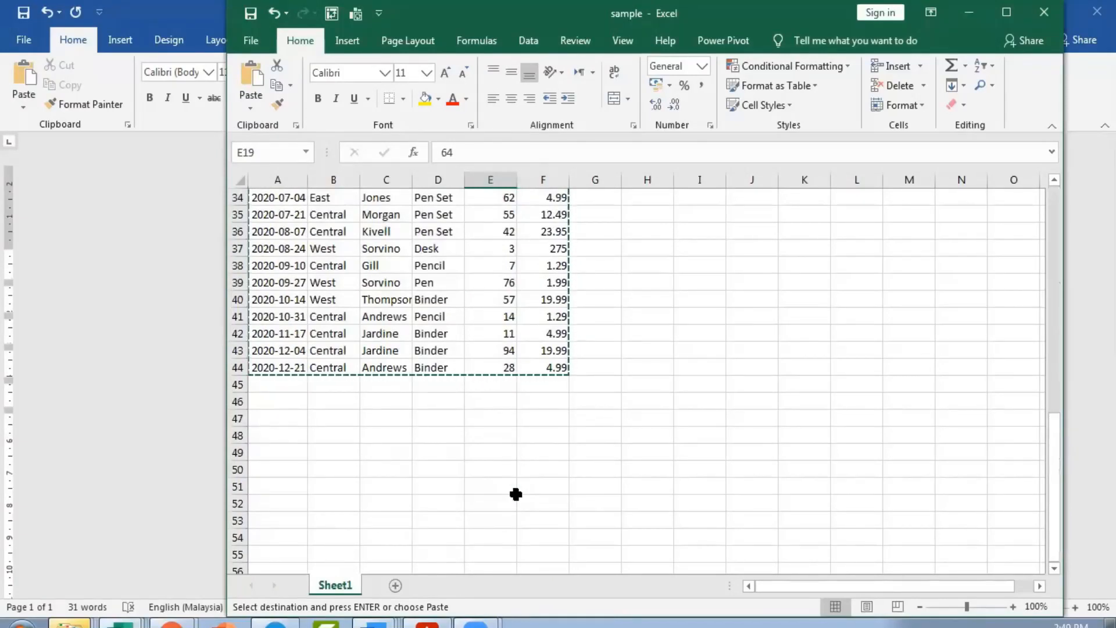
scroll(515, 494, "up", 1)
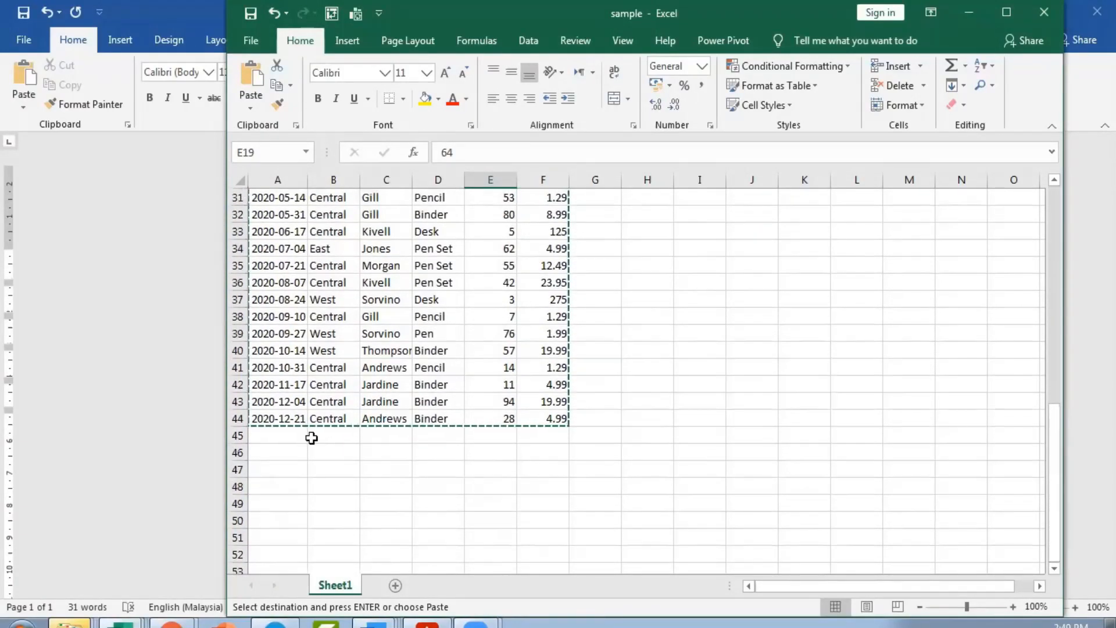
left_click(283, 420)
scroll(283, 420, "up", 10)
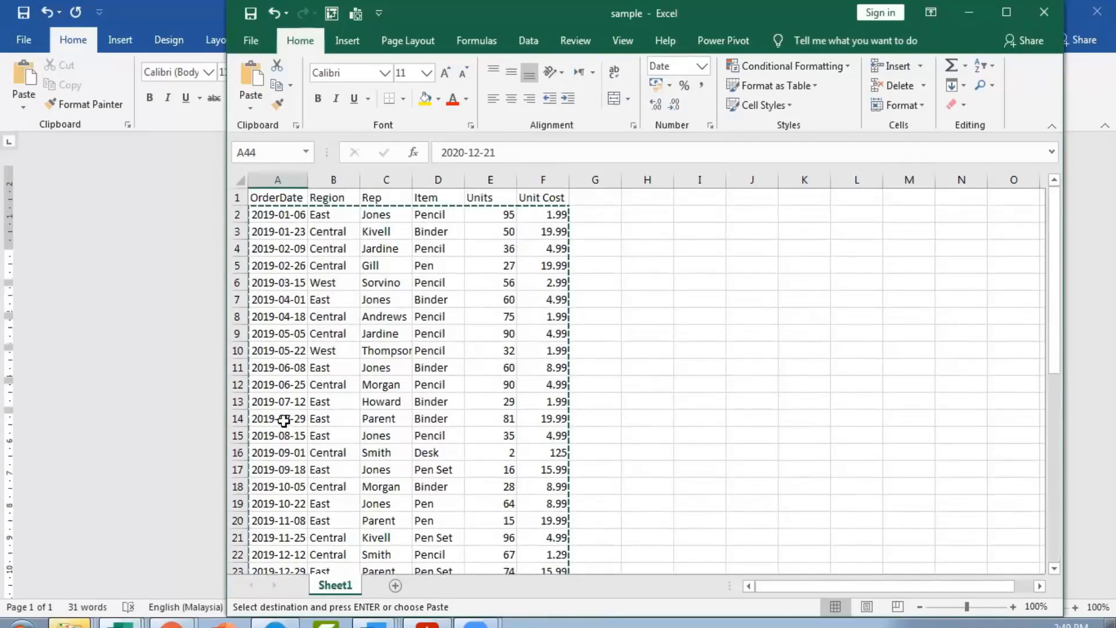
mouse_move(372, 623)
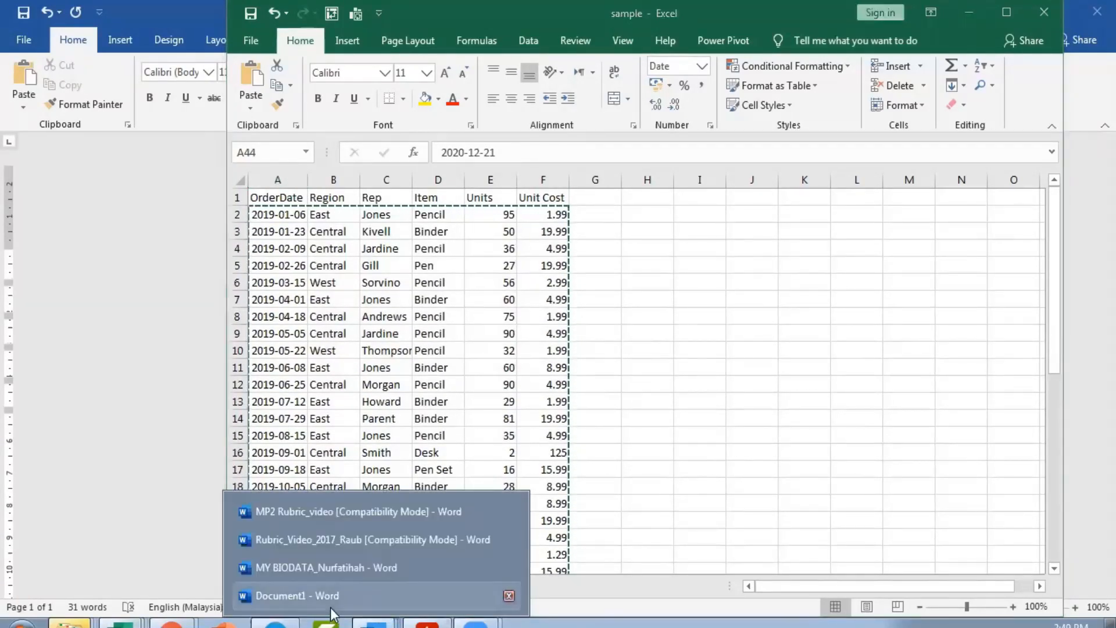
left_click(302, 598)
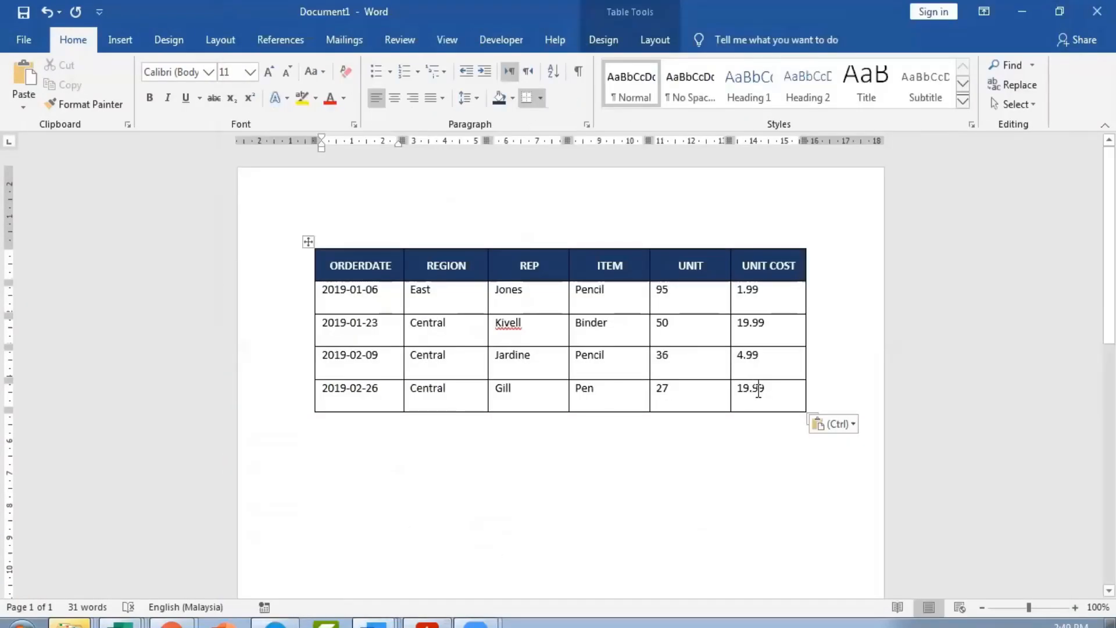
Add many blank rows to the end of the Word table to make room for all the order records.
key("Tab")
key("Tab")
key("Tab")
key("Tab")
key("Tab")
key("Tab")
key("Tab")
key("Tab")
key("Tab")
key("Tab")
key("Tab")
key("Tab")
key("Tab")
key("Tab")
key("Tab")
key("Tab")
key("Tab")
key("Tab")
key("Tab")
key("Tab")
key("Tab")
key("Tab")
key("Tab")
key("Tab")
key("Tab")
key("Tab")
key("Tab")
key("Tab")
key("Tab")
key("Tab")
key("Tab")
key("Tab")
key("Tab")
key("Tab")
key("Tab")
key("Tab")
key("Tab")
key("Tab")
key("Tab")
key("Tab")
key("Tab")
key("Tab")
key("Tab")
key("Tab")
key("Tab")
key("Tab")
key("Tab")
key("Tab")
key("Tab")
key("Tab")
key("Tab")
key("Tab")
key("Tab")
key("Tab")
key("Tab")
key("Tab")
key("Tab")
key("Tab")
key("Tab")
key("Tab")
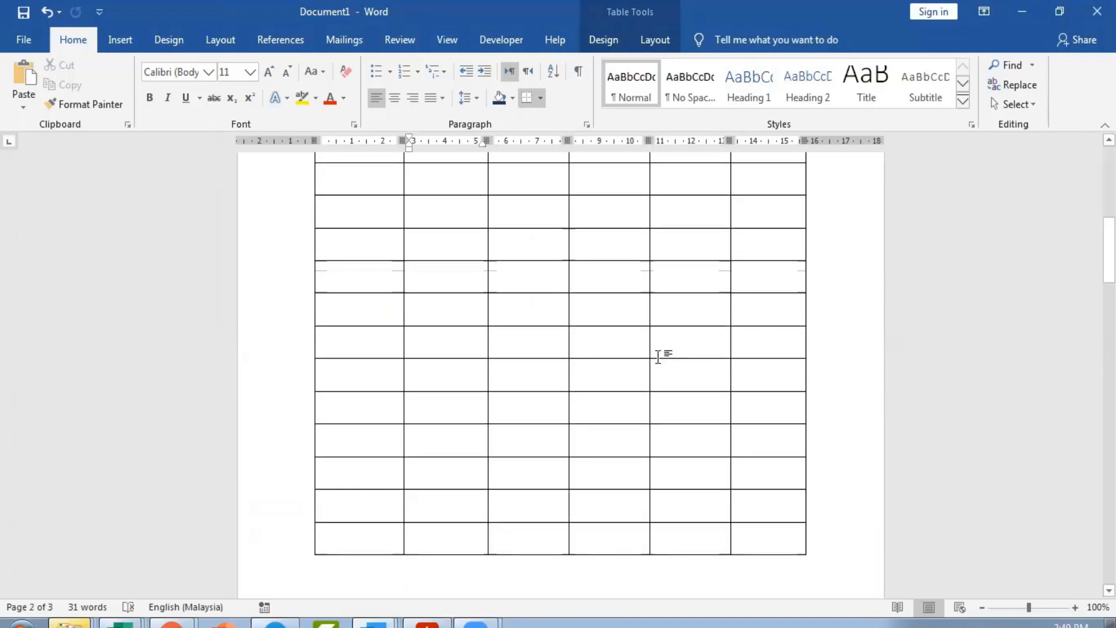
Paste the copied order records as text only over all table rows below the header.
scroll(658, 356, "up", 15)
left_click_drag(326, 256, 770, 421)
right_click(770, 421)
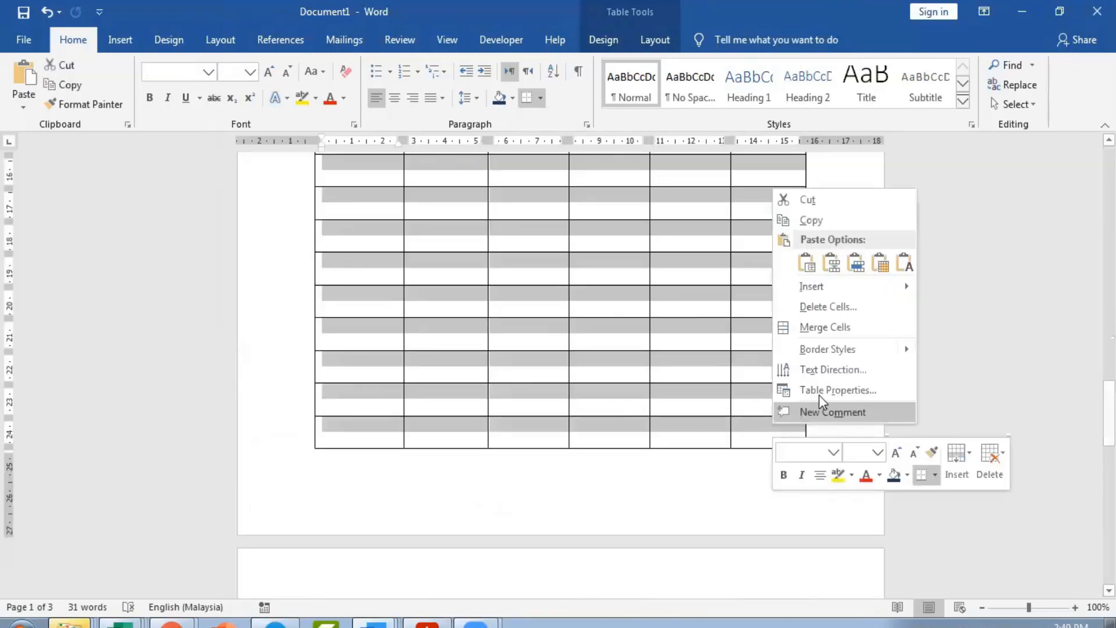
left_click(903, 264)
scroll(591, 487, "down", 8)
scroll(591, 488, "down", 6)
scroll(592, 487, "up", 20)
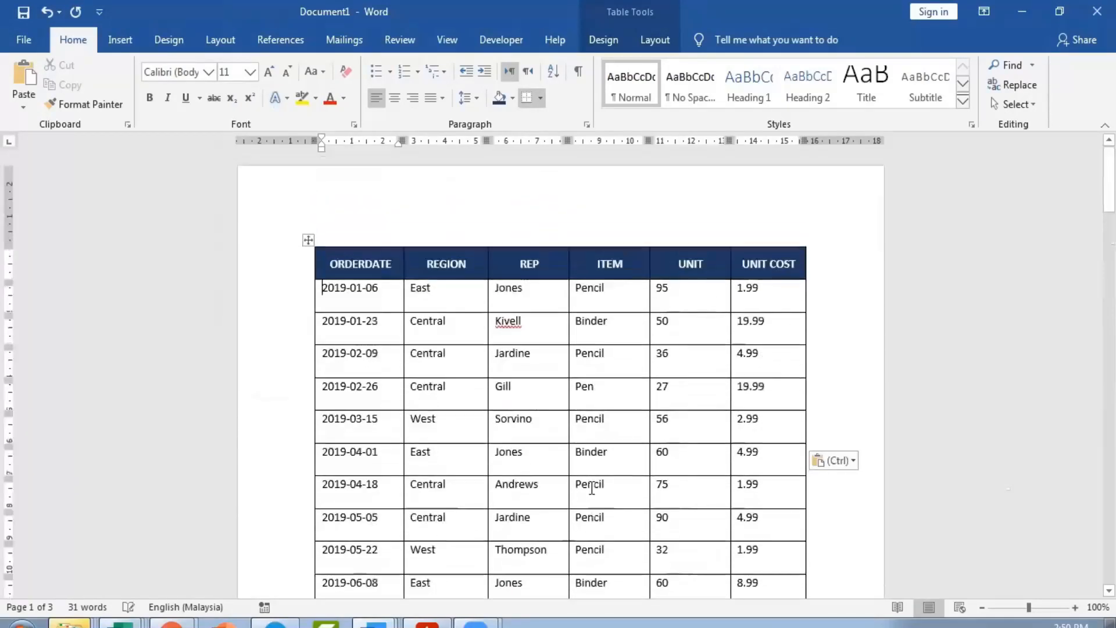
Compare the last record in the sample Excel workbook with the end of the Word table to identify surplus repeated rows.
key("alt+Tab")
scroll(390, 487, "down", 11)
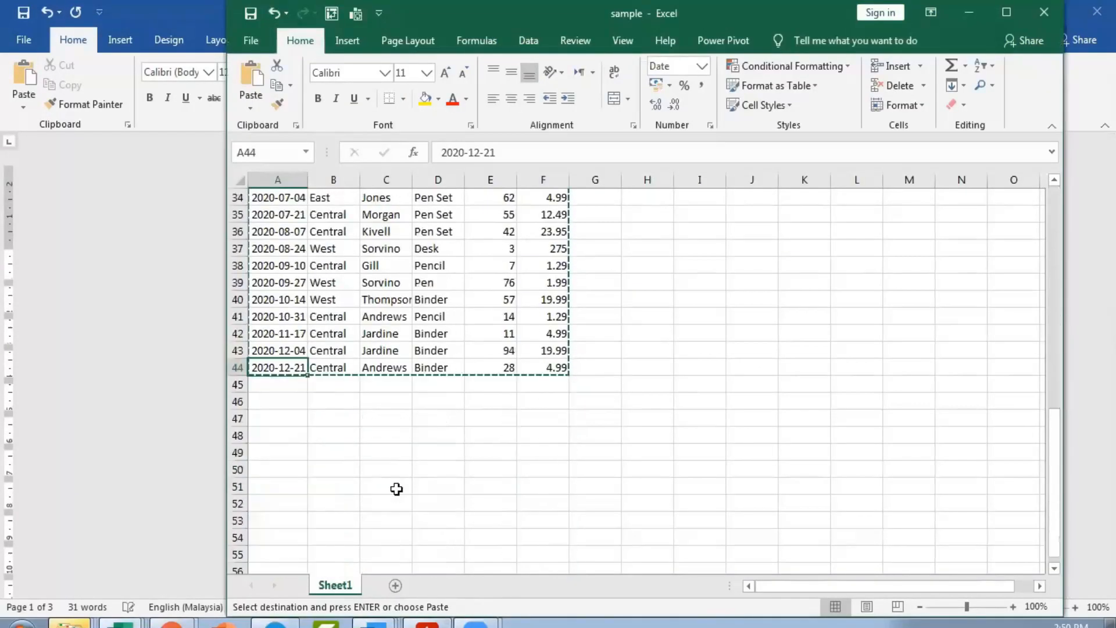
left_click(390, 365)
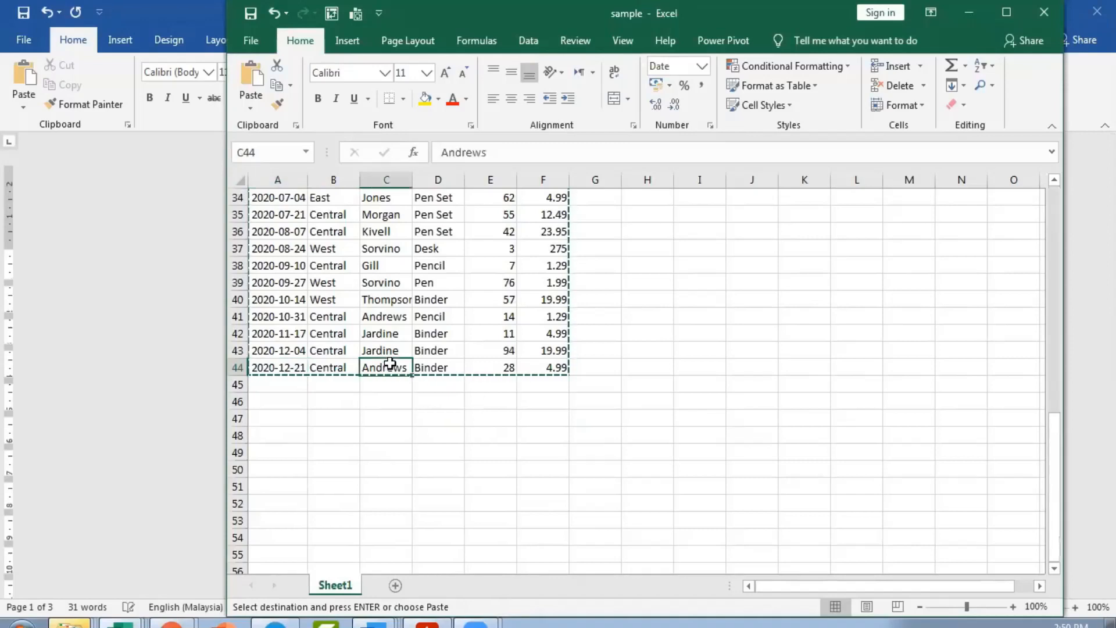
mouse_move(373, 624)
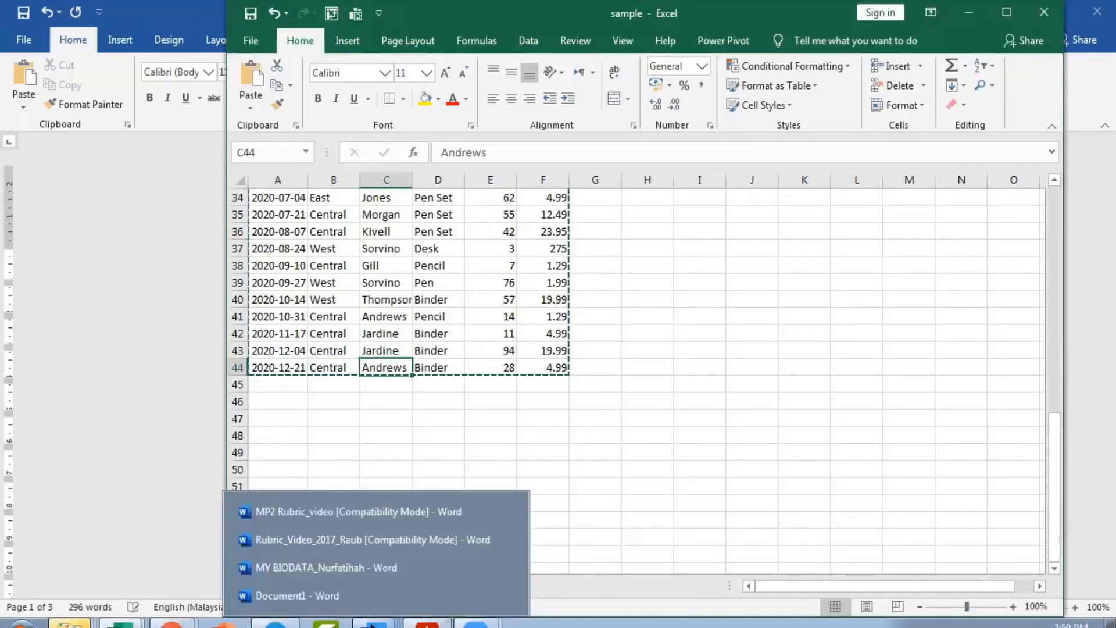
left_click(510, 597)
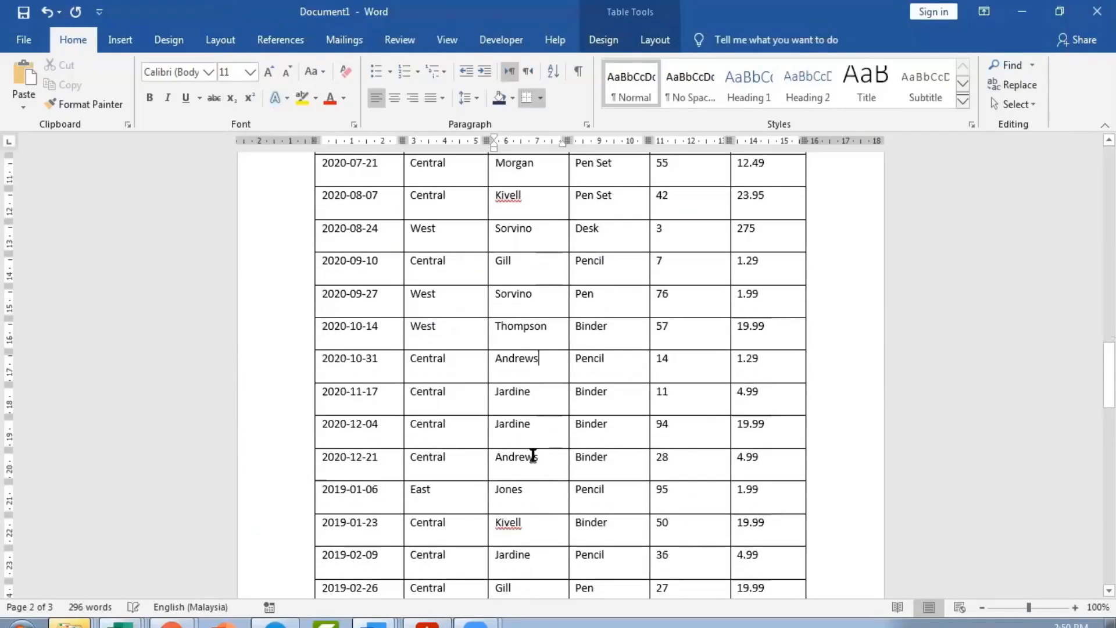
key("ctrl+v")
scroll(529, 460, "down", 1)
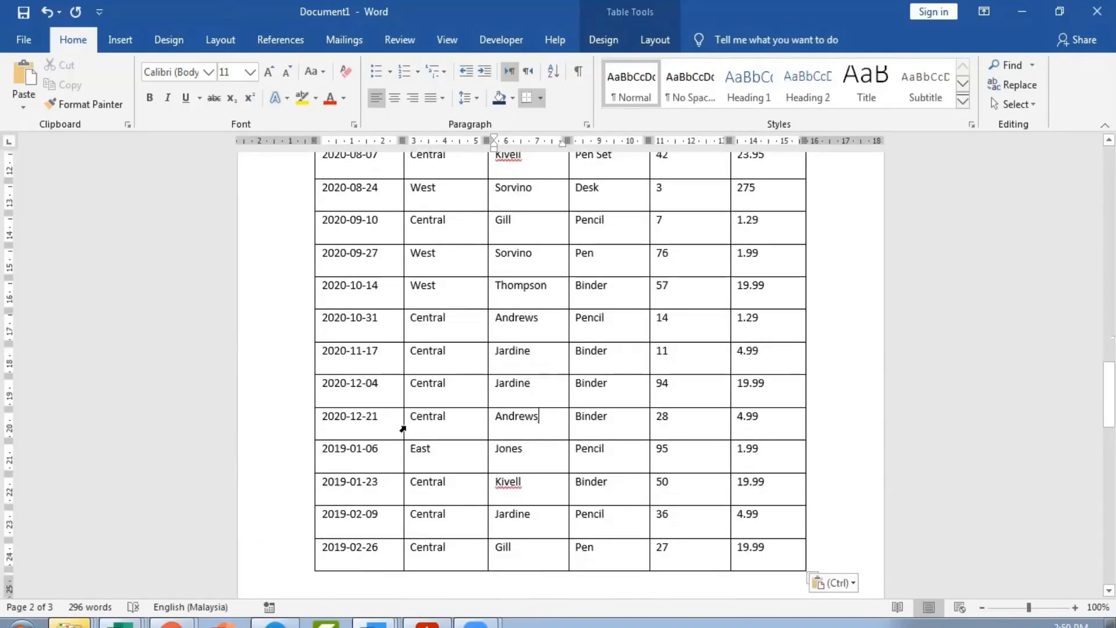
left_click_drag(327, 416, 800, 392)
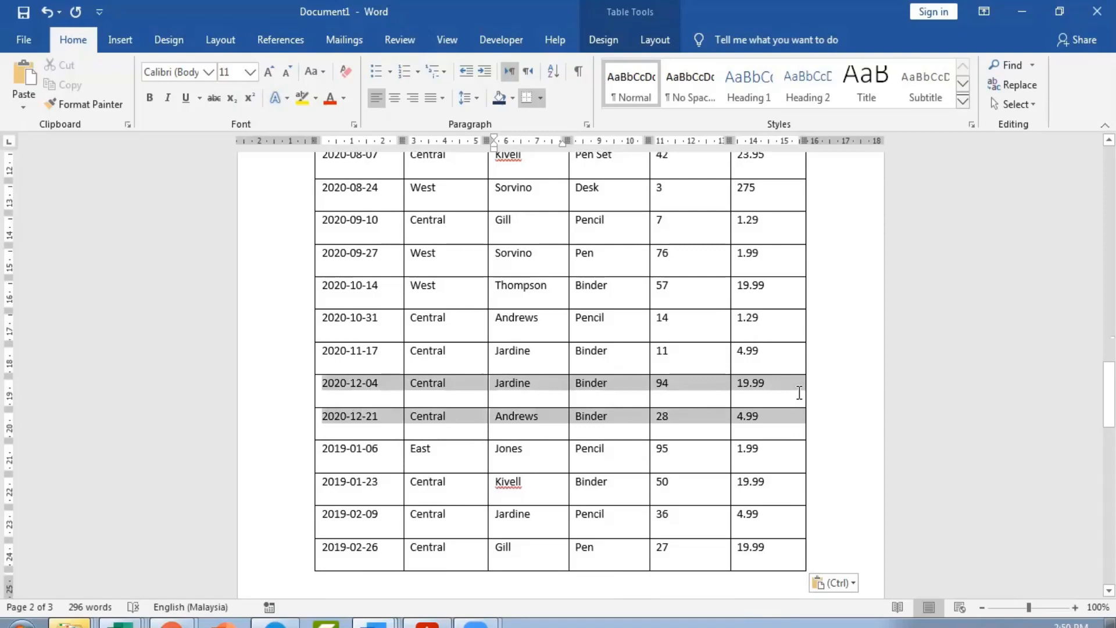
left_click(357, 451)
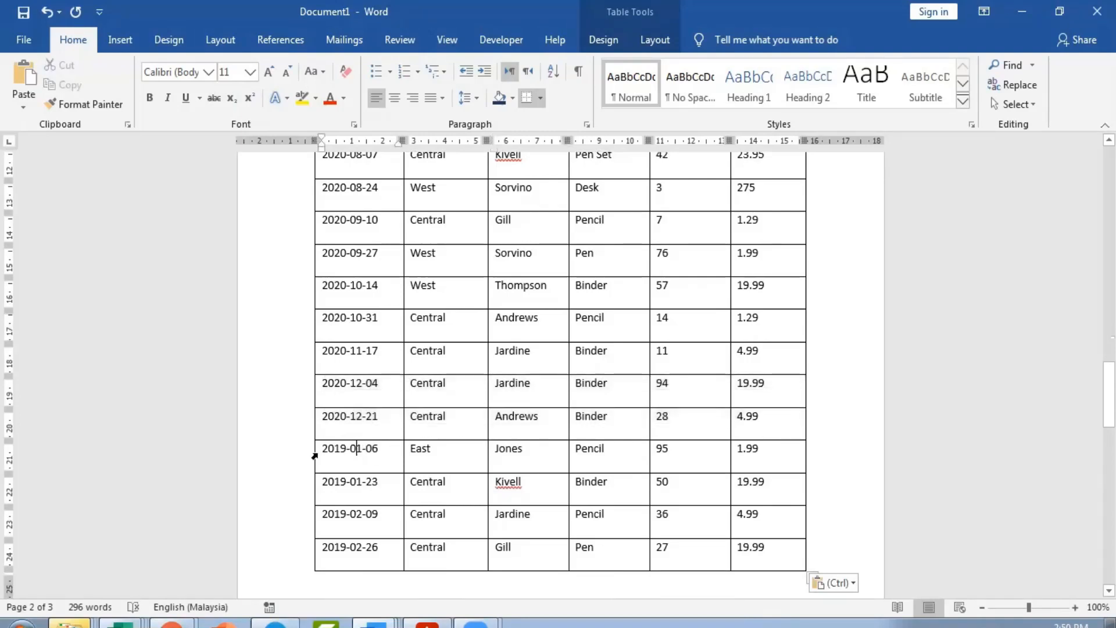
mouse_move(295, 459)
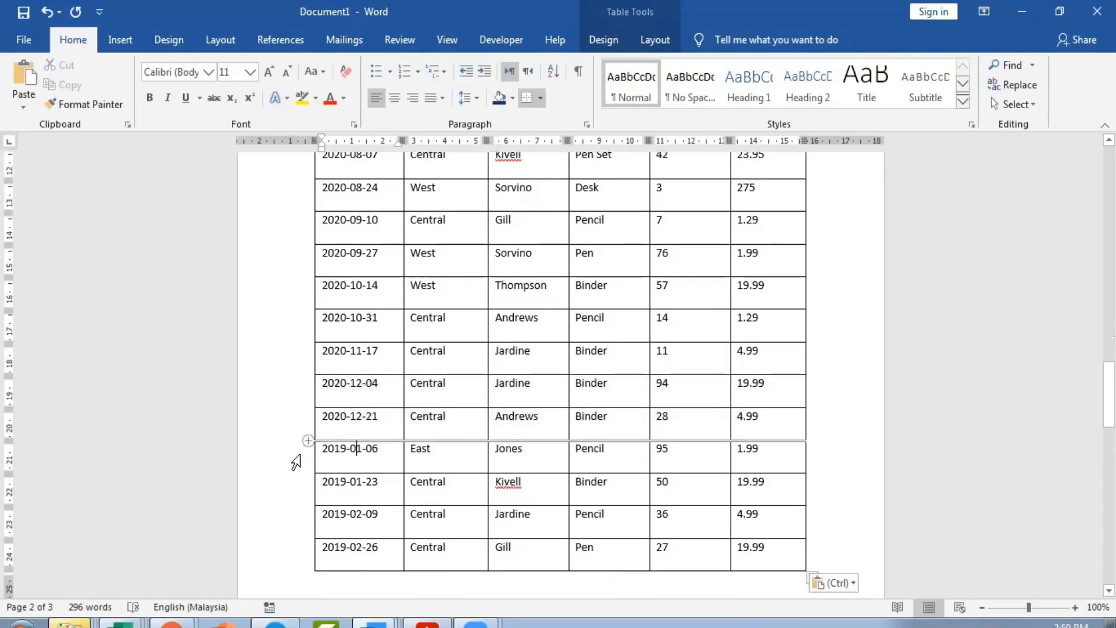
scroll(297, 456, "down", 6)
scroll(297, 456, "up", 5)
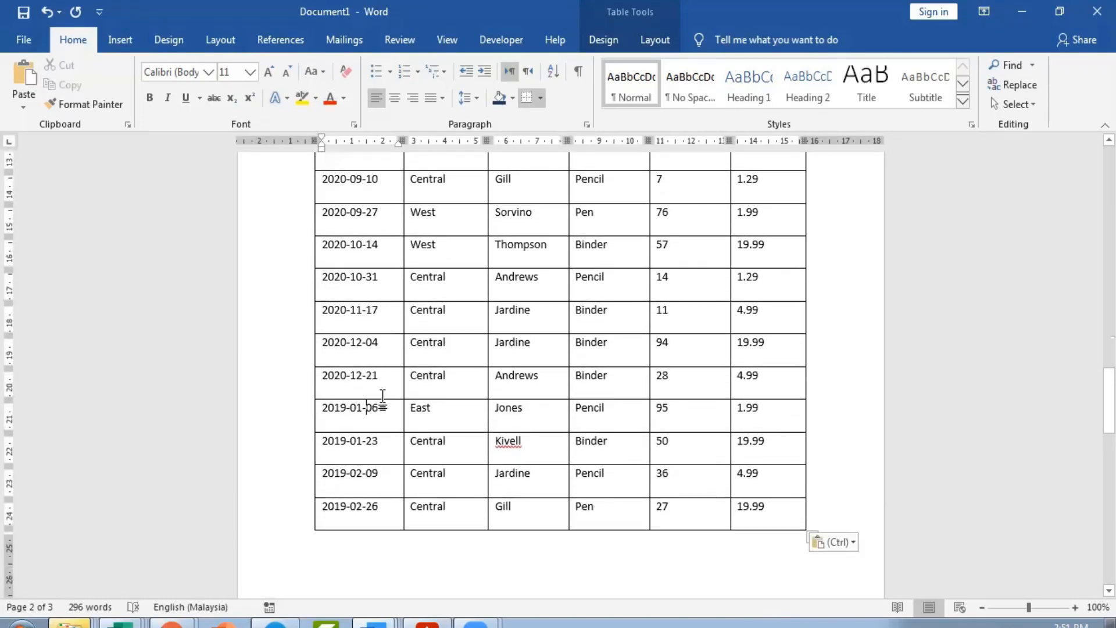
Cut the four repeated rows below the 2020-12-21 record and undo the cut.
left_click(366, 407)
left_click_drag(289, 425, 302, 527)
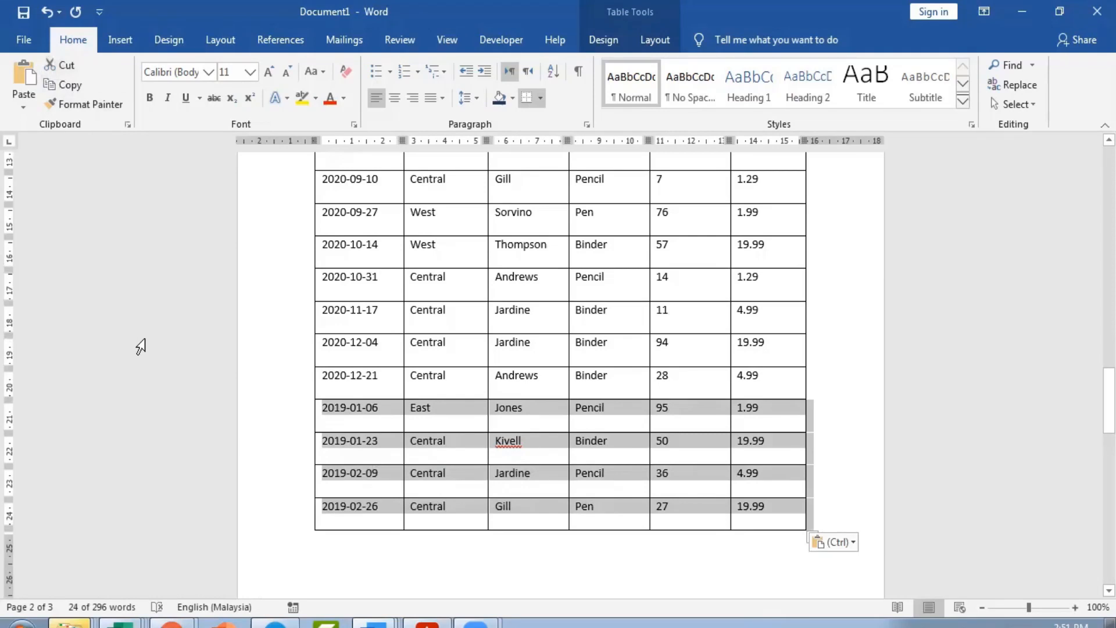
key("ctrl+x")
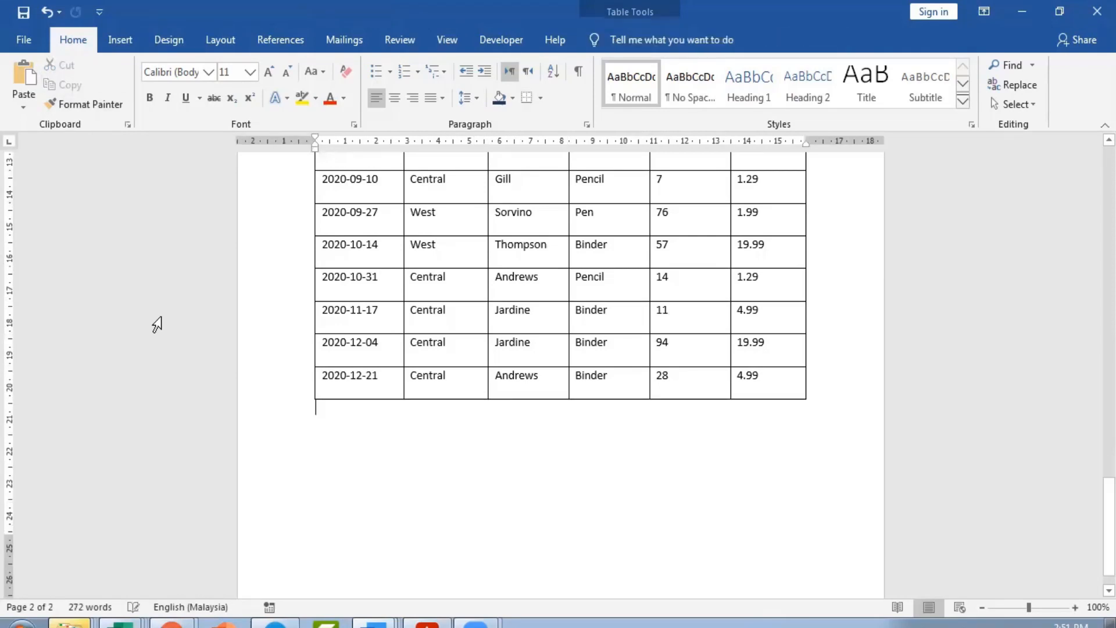
key("ctrl+v")
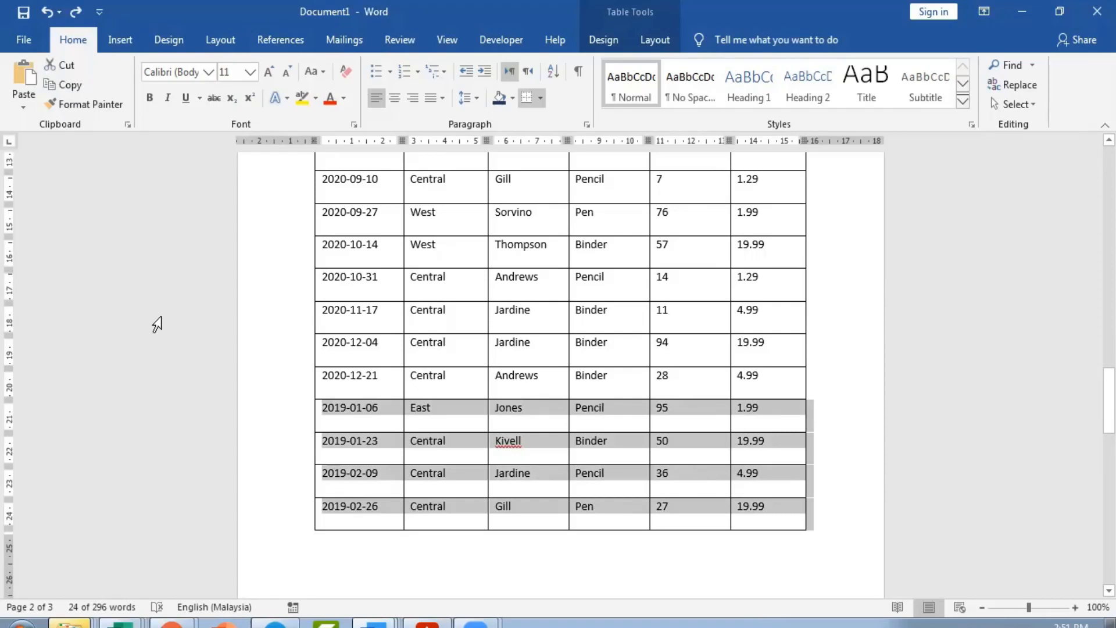
Clear the contents of the four repeated rows below the 2020-12-21 record and delete those emptied rows from the table.
key("Delete")
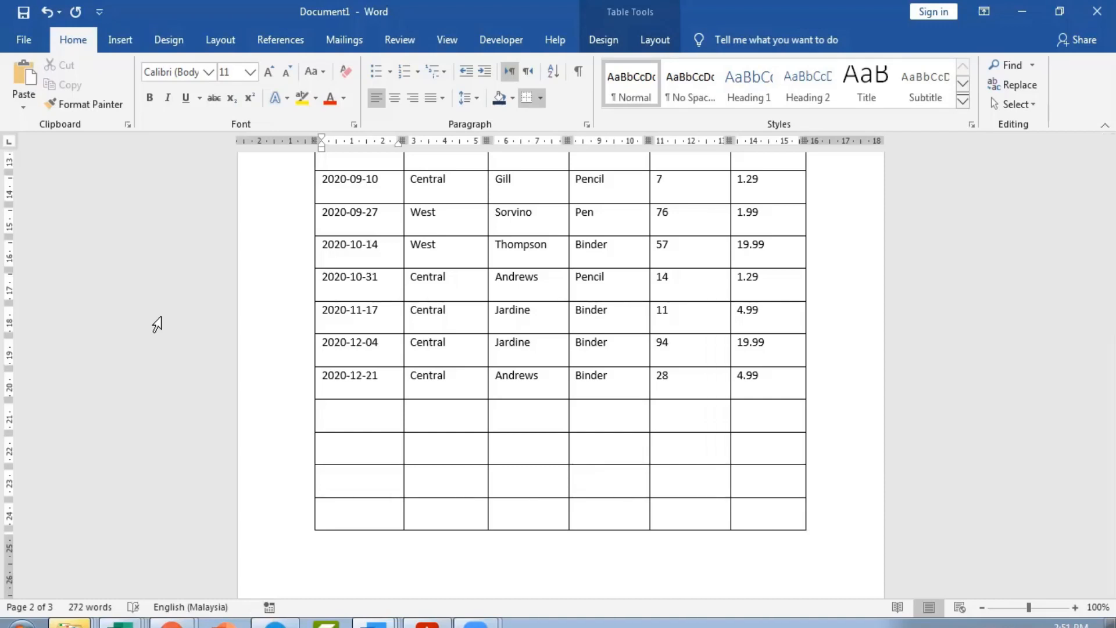
left_click_drag(299, 448, 305, 525)
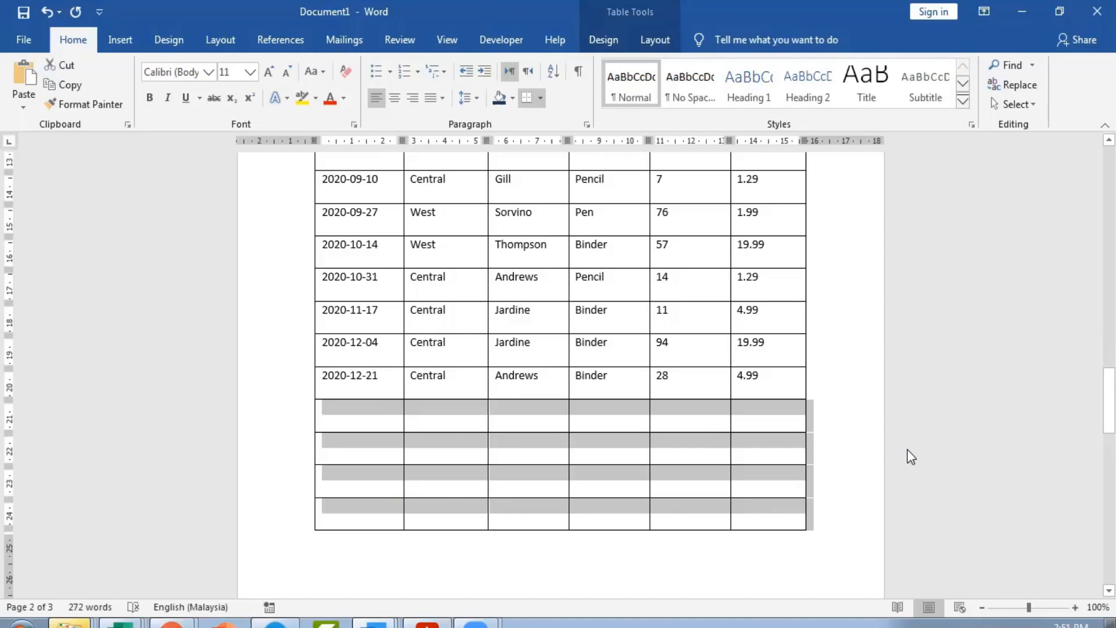
key("BackSpace")
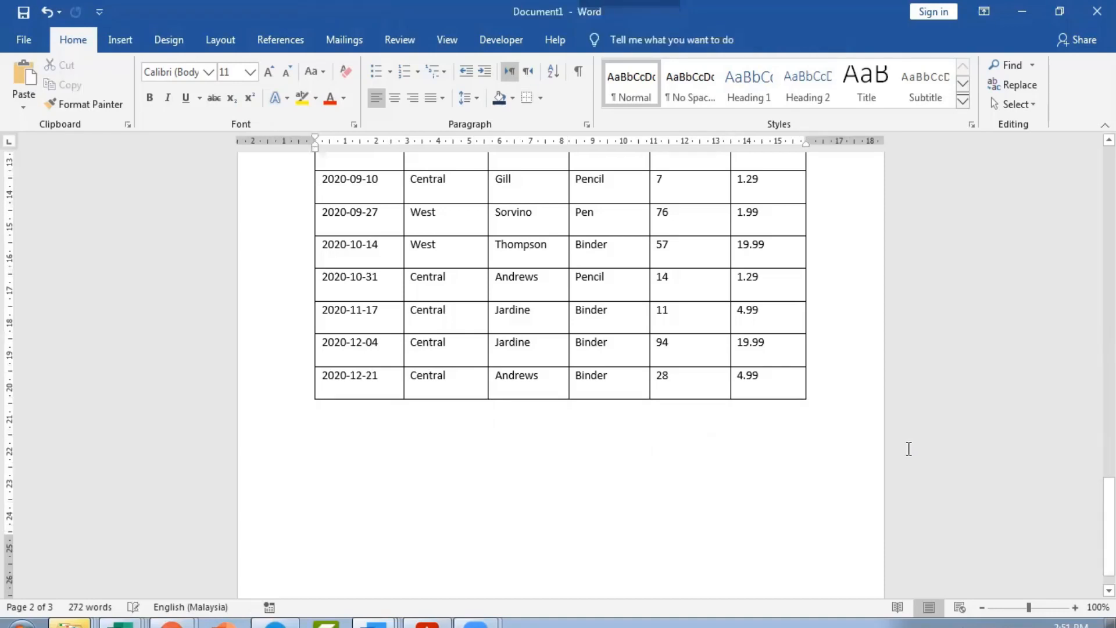
scroll(910, 452, "up", 8)
scroll(910, 444, "up", 10)
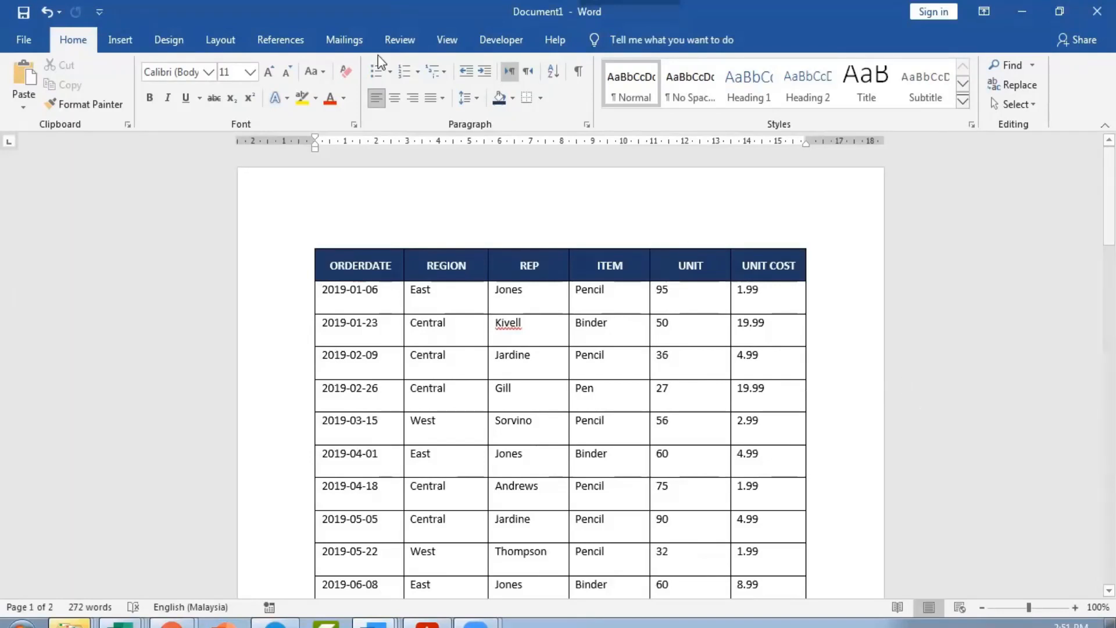
View both pages side by side and compare the header row on page one with the first row of page two.
left_click(444, 39)
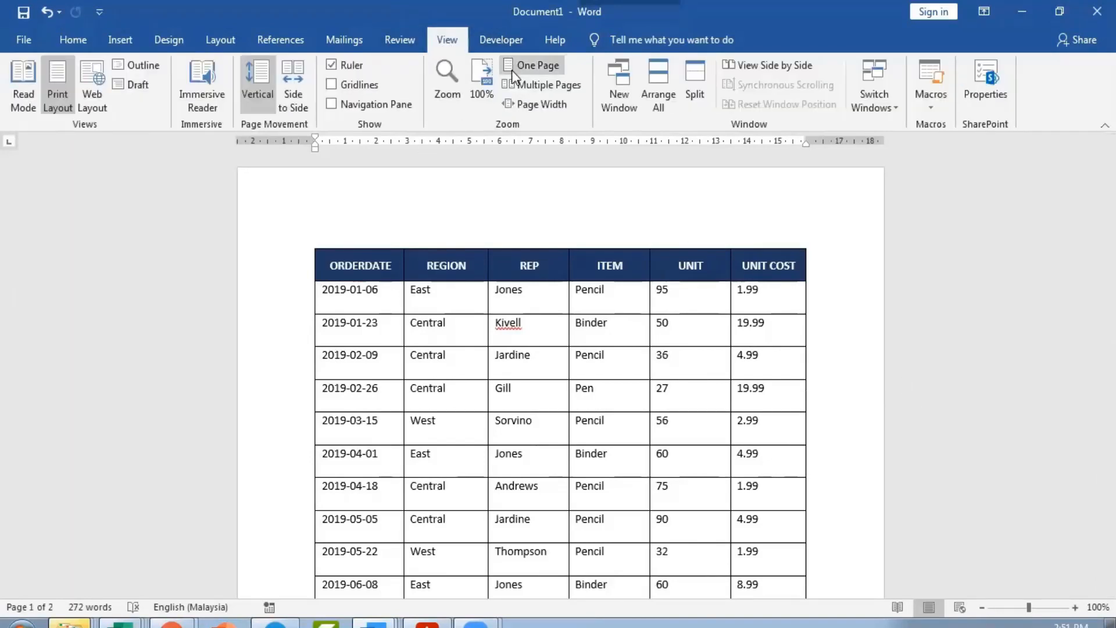
left_click(514, 86)
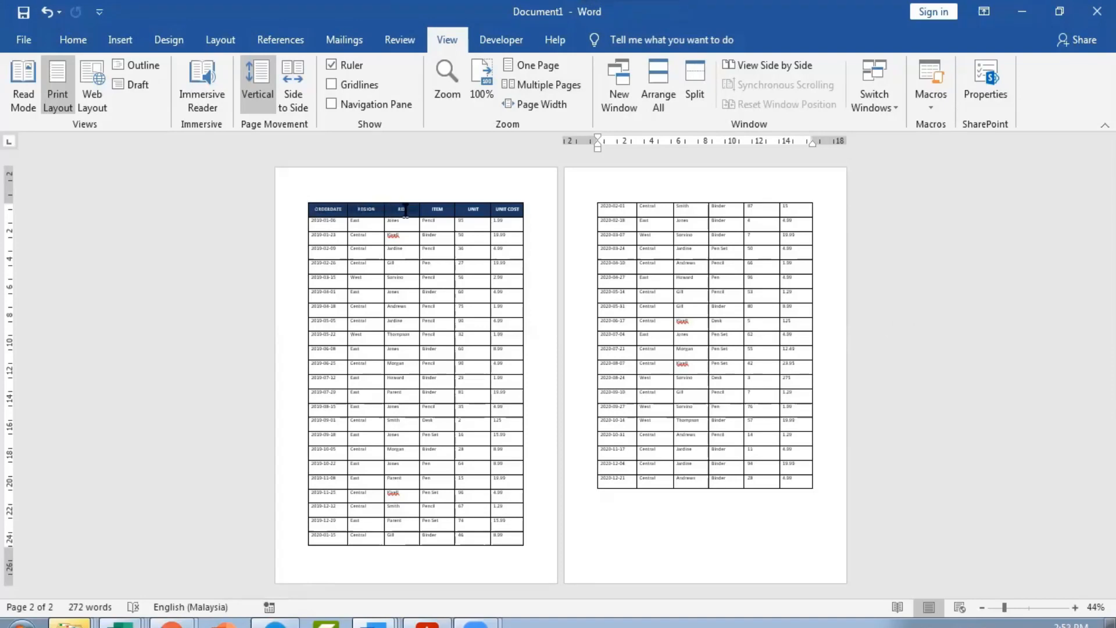
left_click(506, 214)
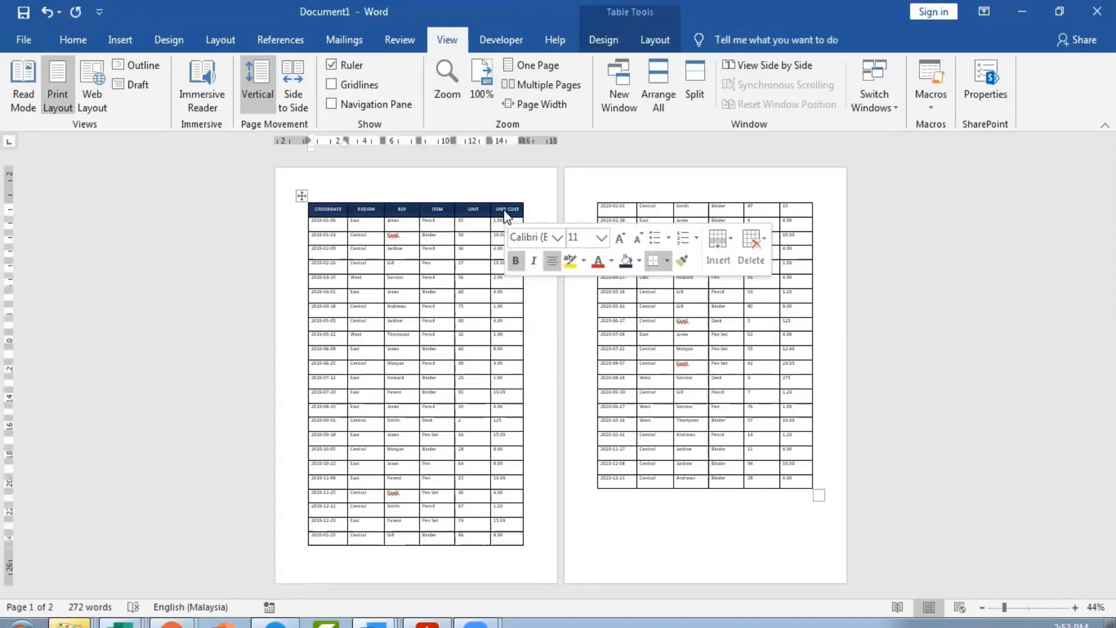
left_click_drag(603, 208, 792, 212)
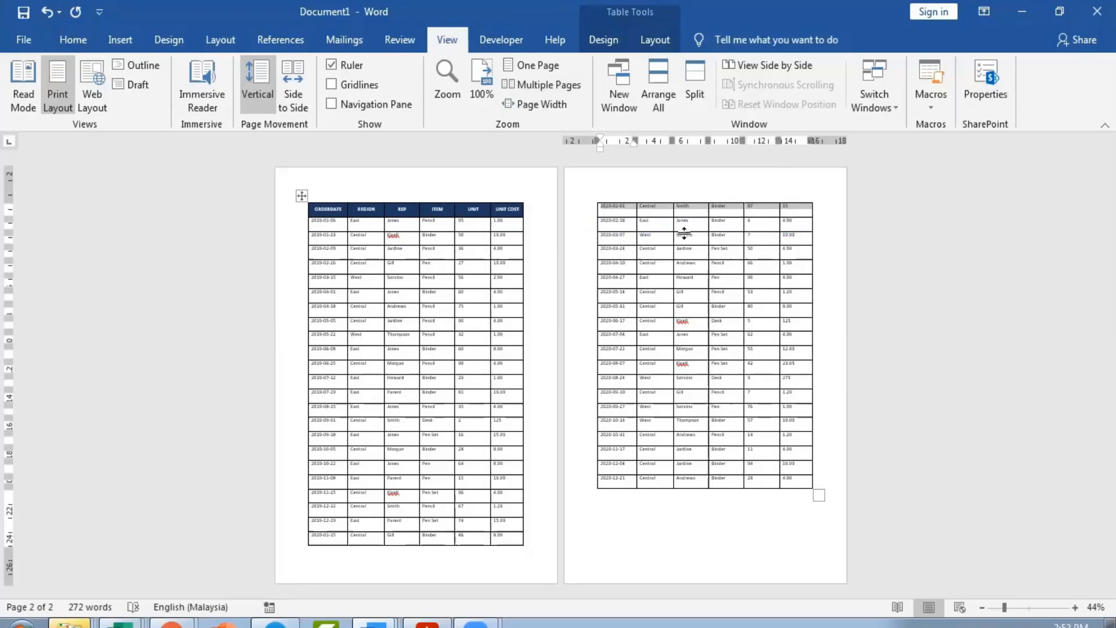
left_click(877, 256)
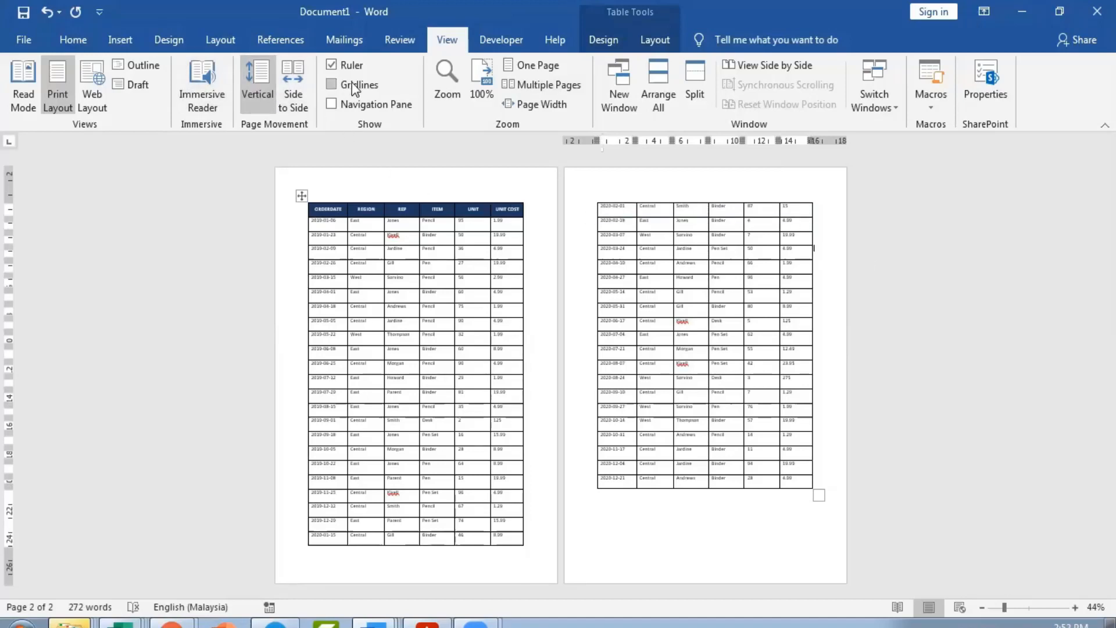
Return to 100% zoom and set the table's header row to repeat at the top of each page.
left_click(476, 77)
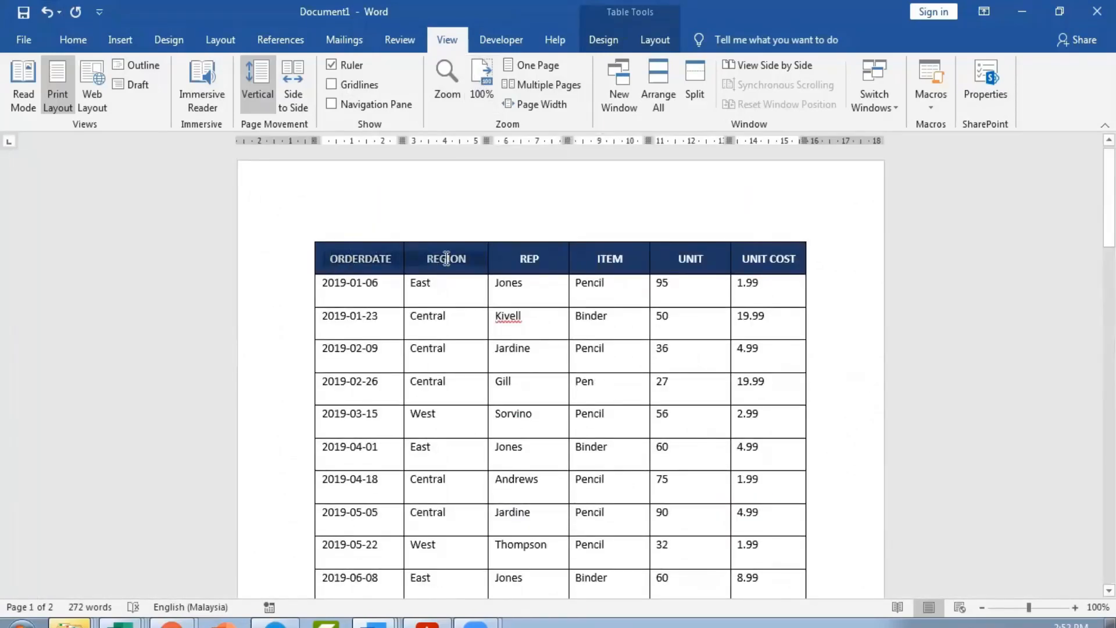
right_click(706, 262)
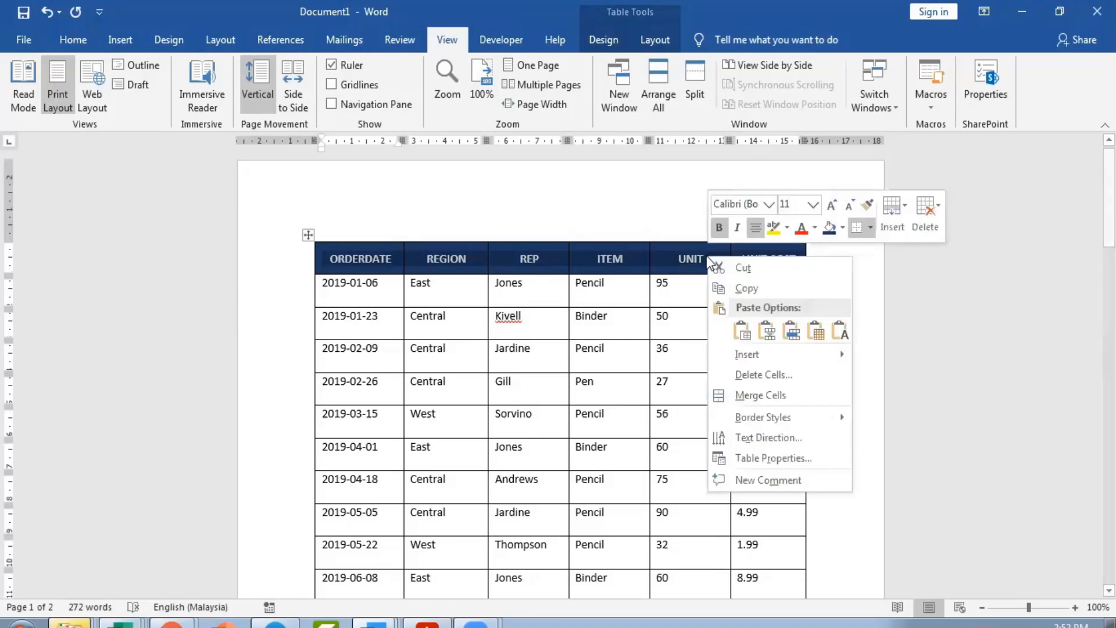
left_click(771, 459)
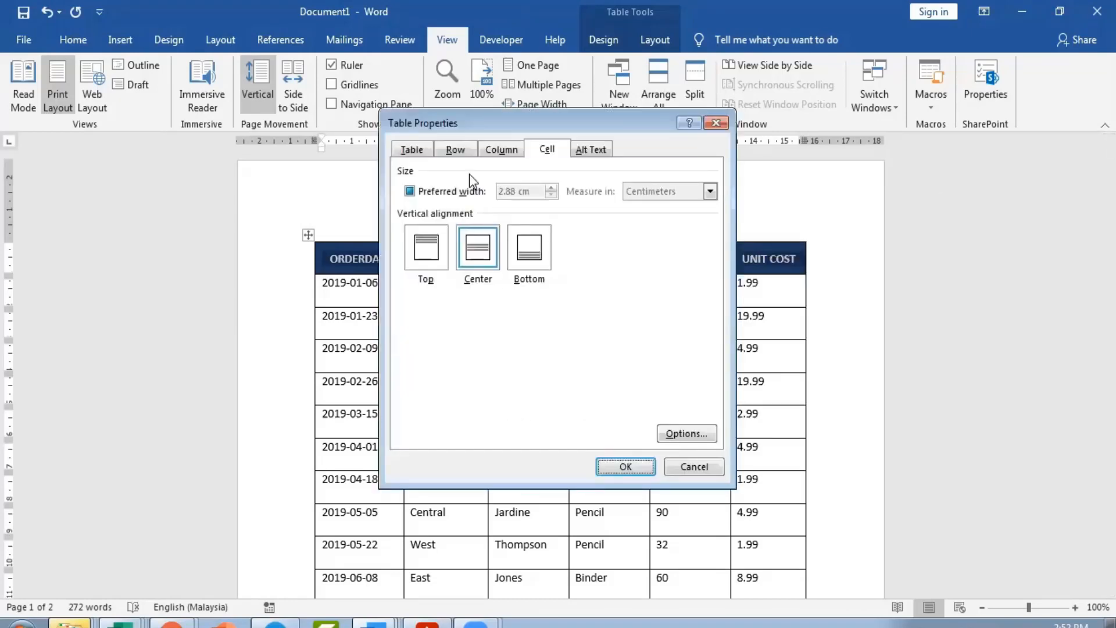
left_click(462, 156)
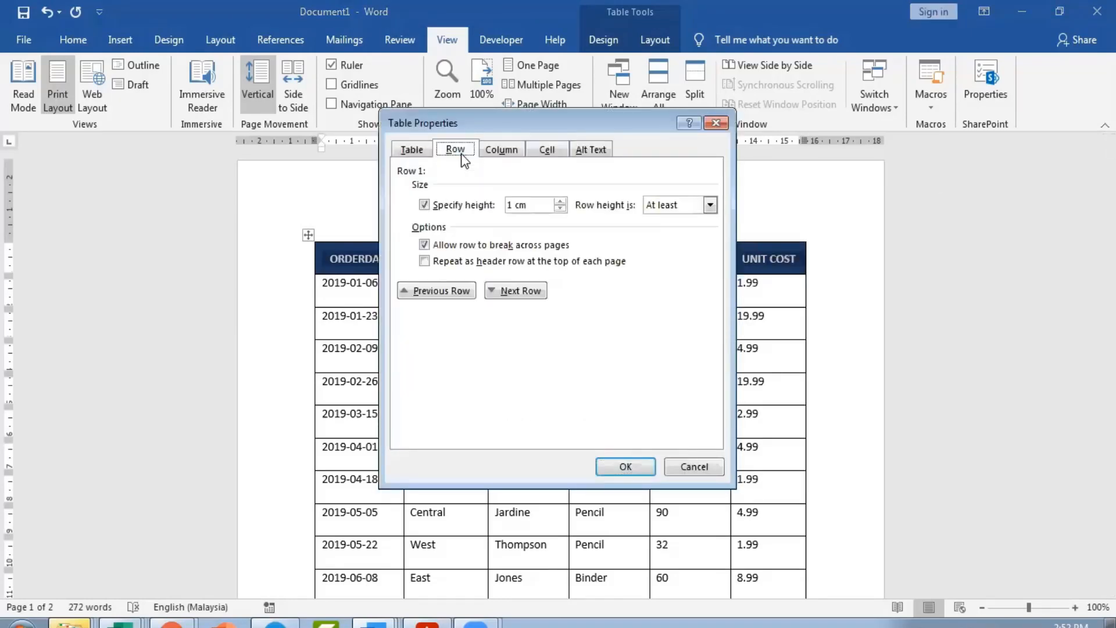
left_click(424, 261)
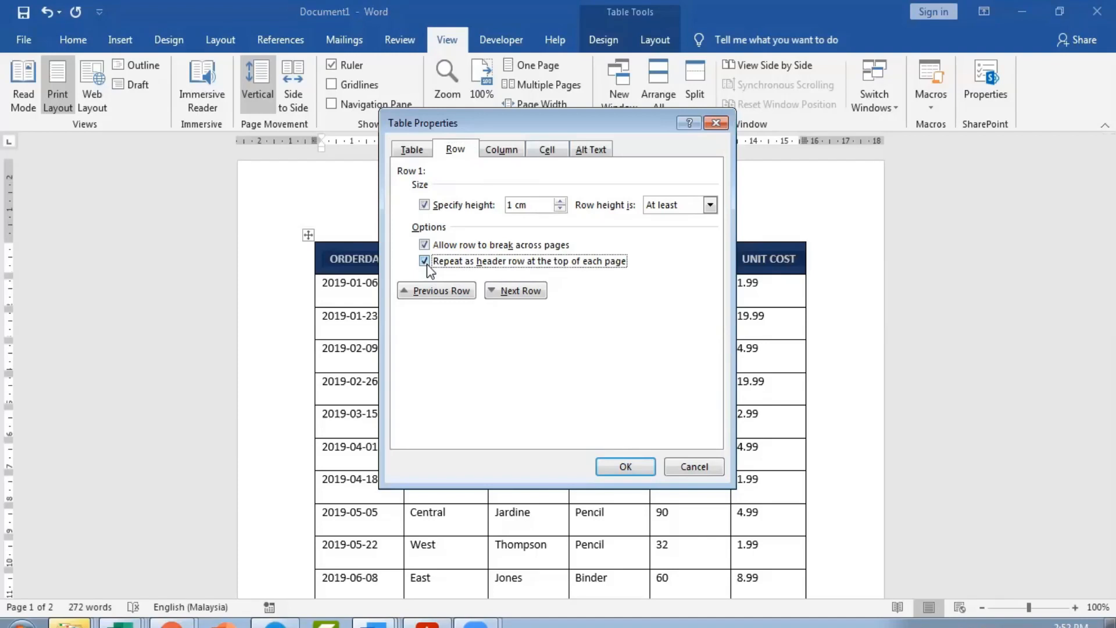
left_click(612, 470)
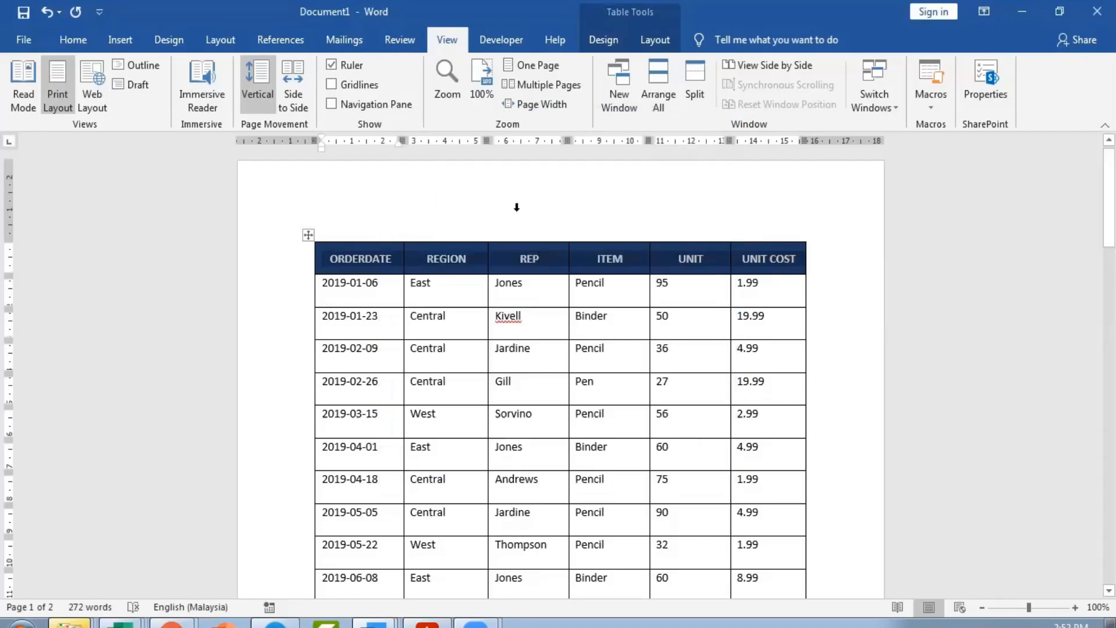
Check the header row on both pages side by side and return to the 100% view.
left_click(514, 88)
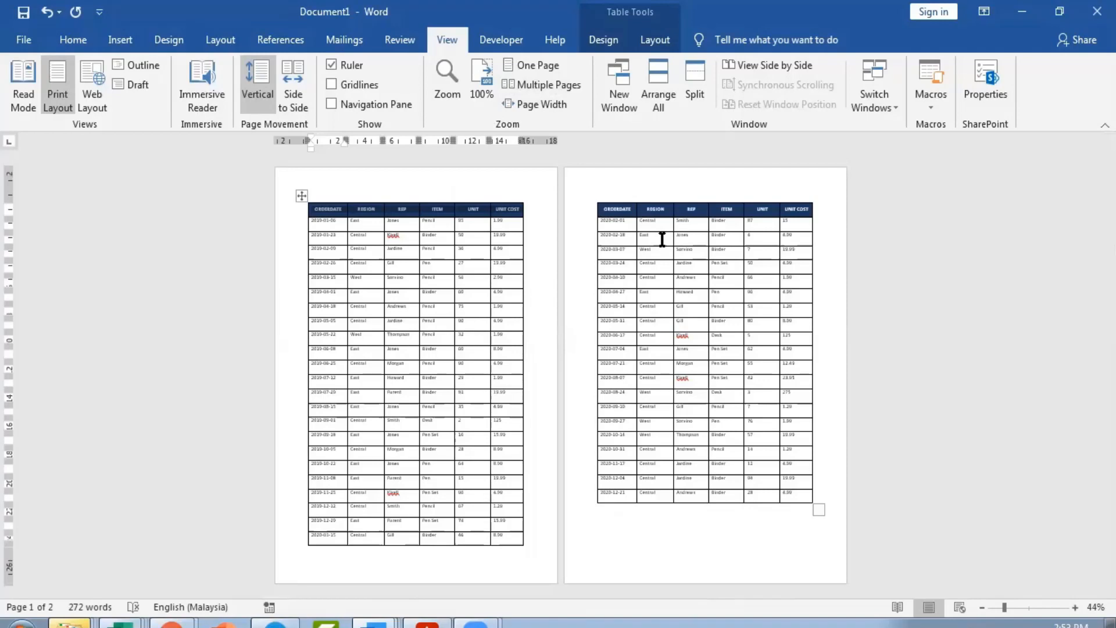
left_click(444, 75)
scroll(492, 424, "down", 2)
scroll(491, 424, "up", 2)
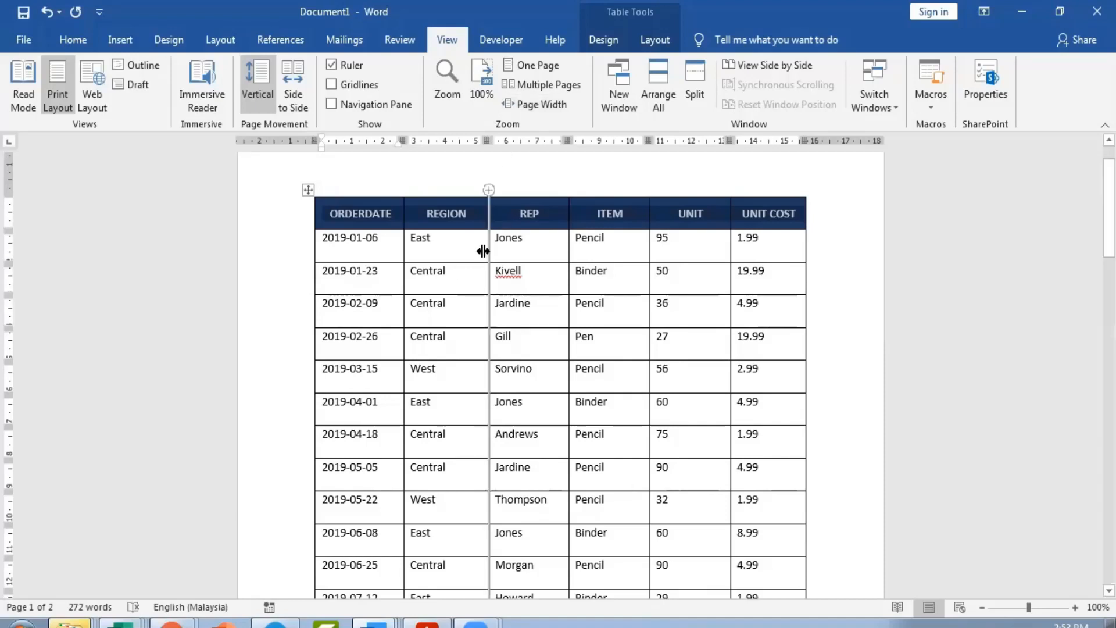
Set the vertical alignment of all cells in the table to Center.
left_click_drag(389, 247, 759, 243)
left_click(662, 305)
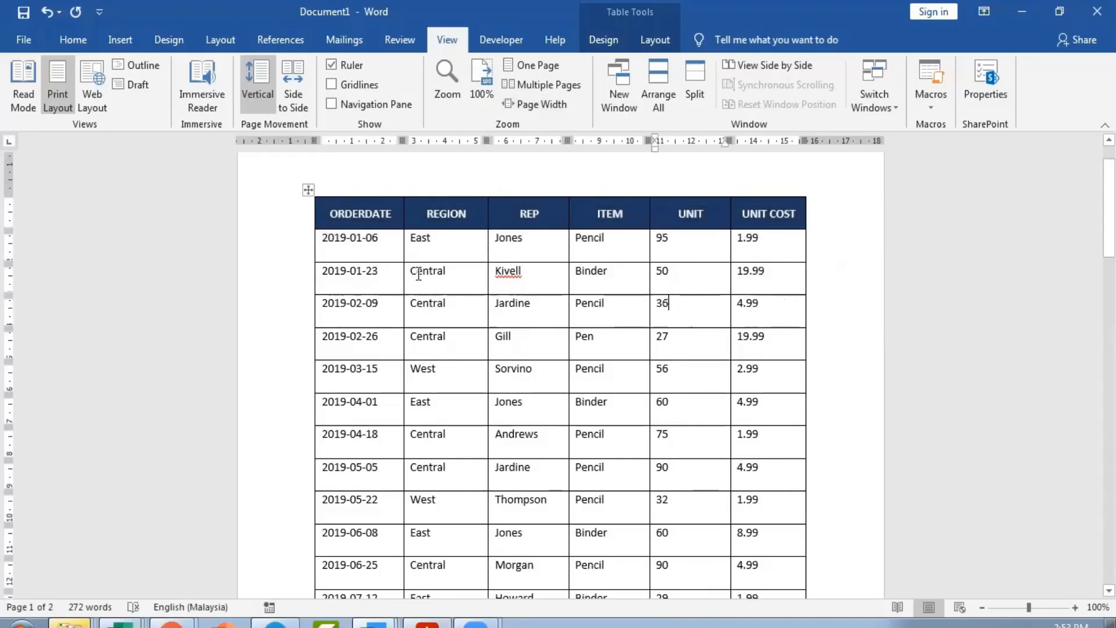
left_click(307, 190)
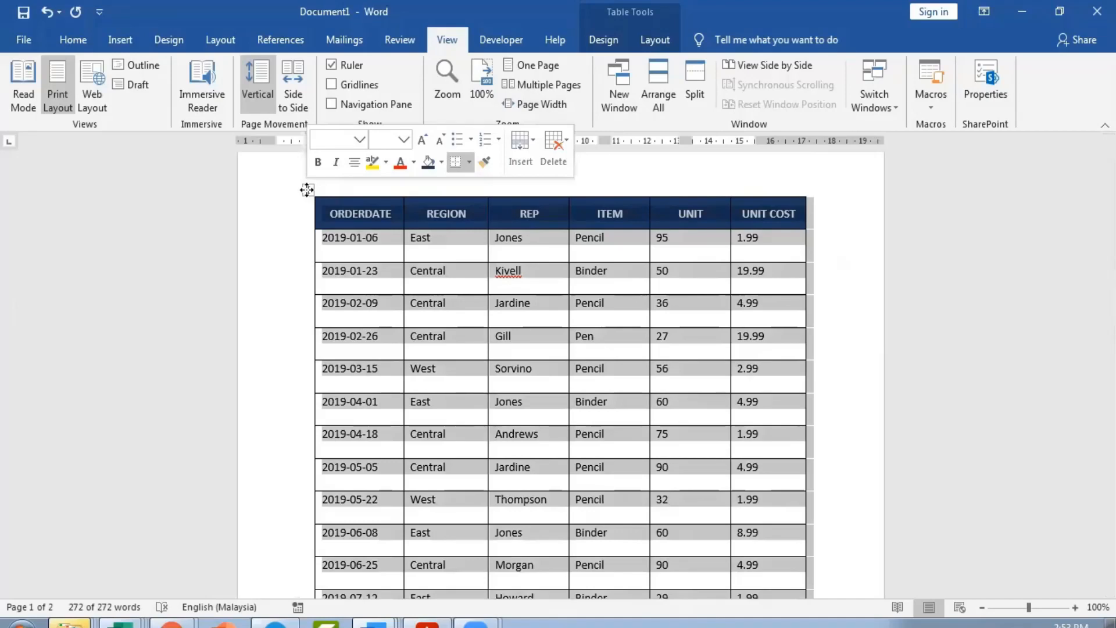
right_click(307, 191)
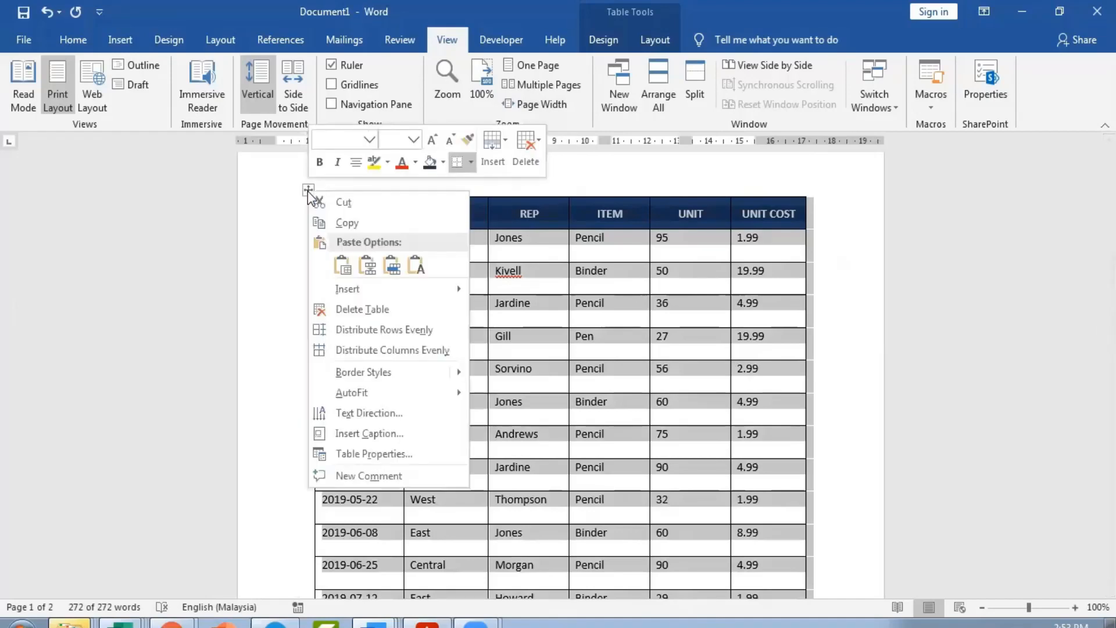
left_click(400, 453)
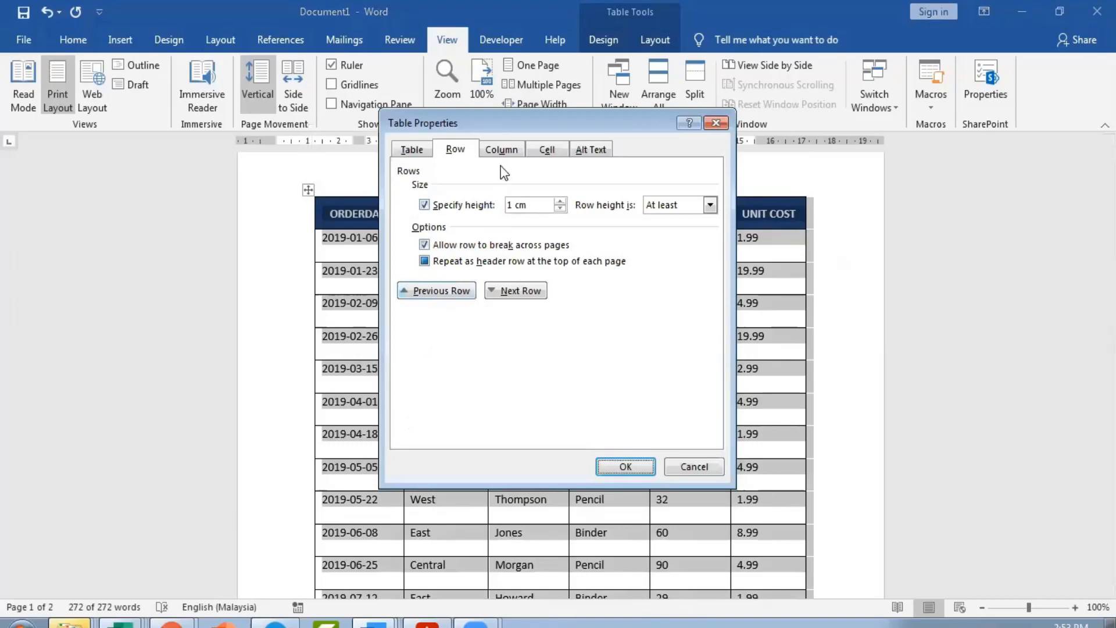
left_click(533, 150)
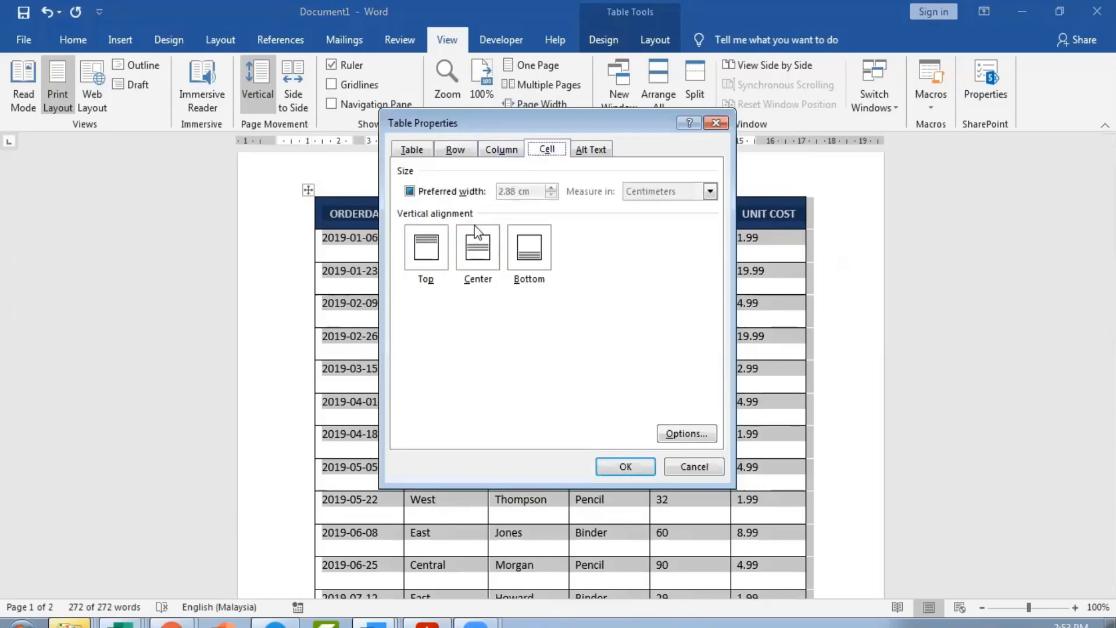
left_click(480, 252)
left_click(611, 460)
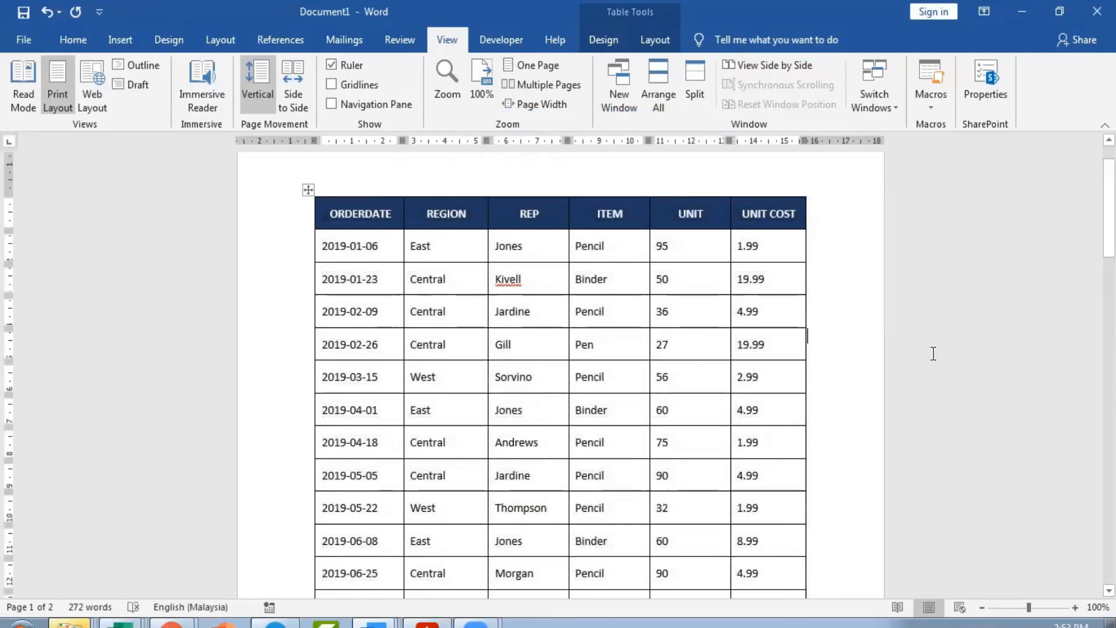
Center the text of the whole table horizontally and check the rows across both pages.
scroll(927, 339, "down", 5)
scroll(927, 338, "down", 20)
scroll(907, 349, "up", 20)
scroll(907, 350, "up", 5)
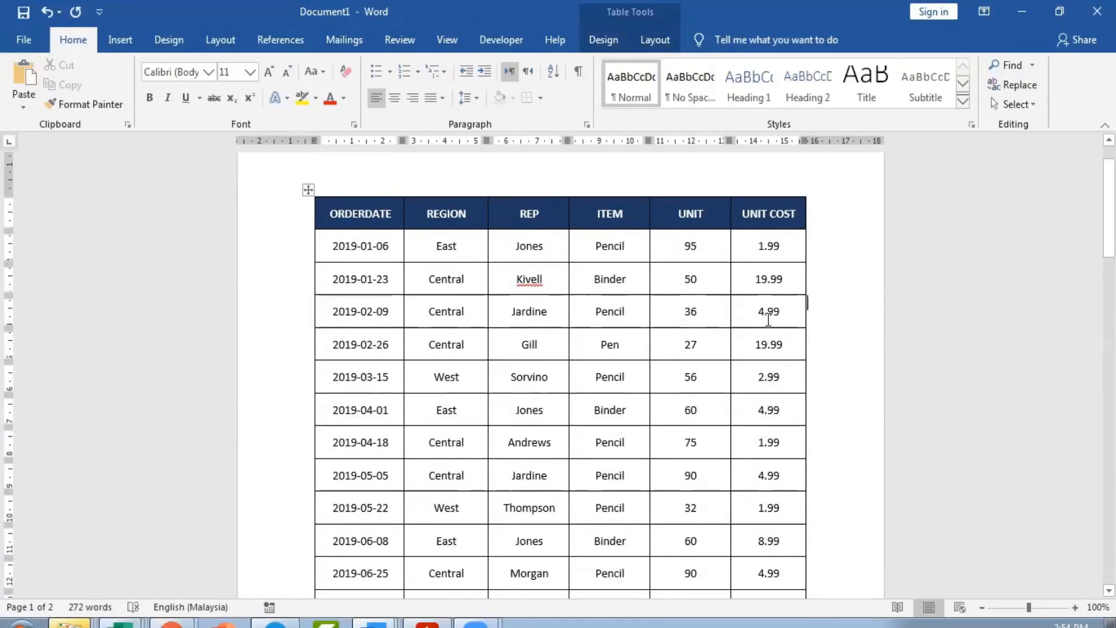
scroll(744, 384, "down", 10)
scroll(730, 388, "down", 12)
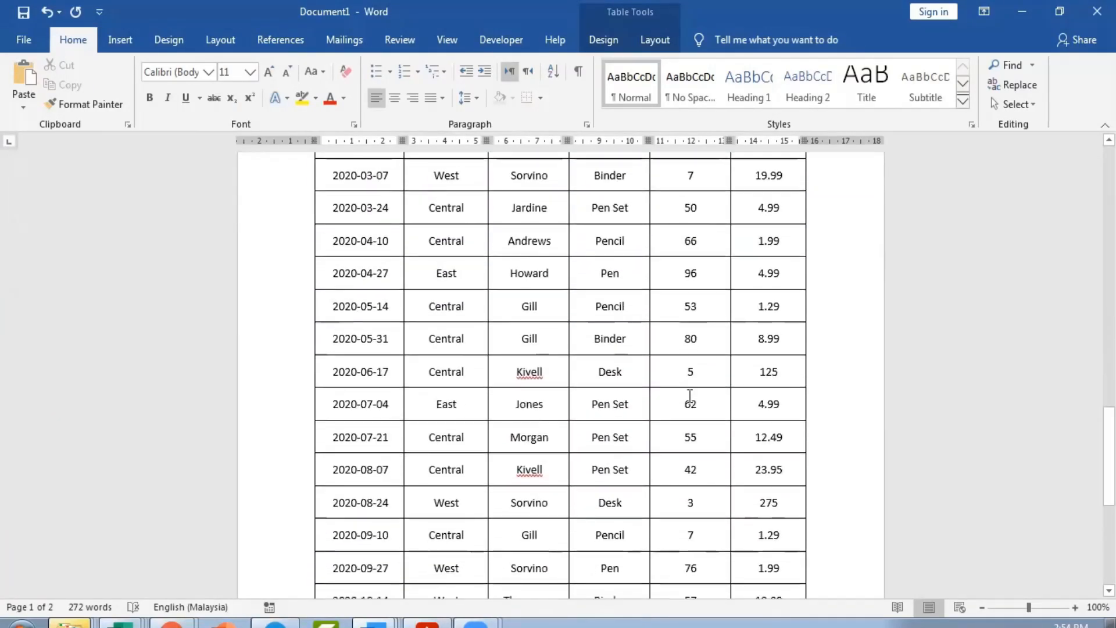
scroll(690, 395, "down", 5)
key("ctrl+Home")
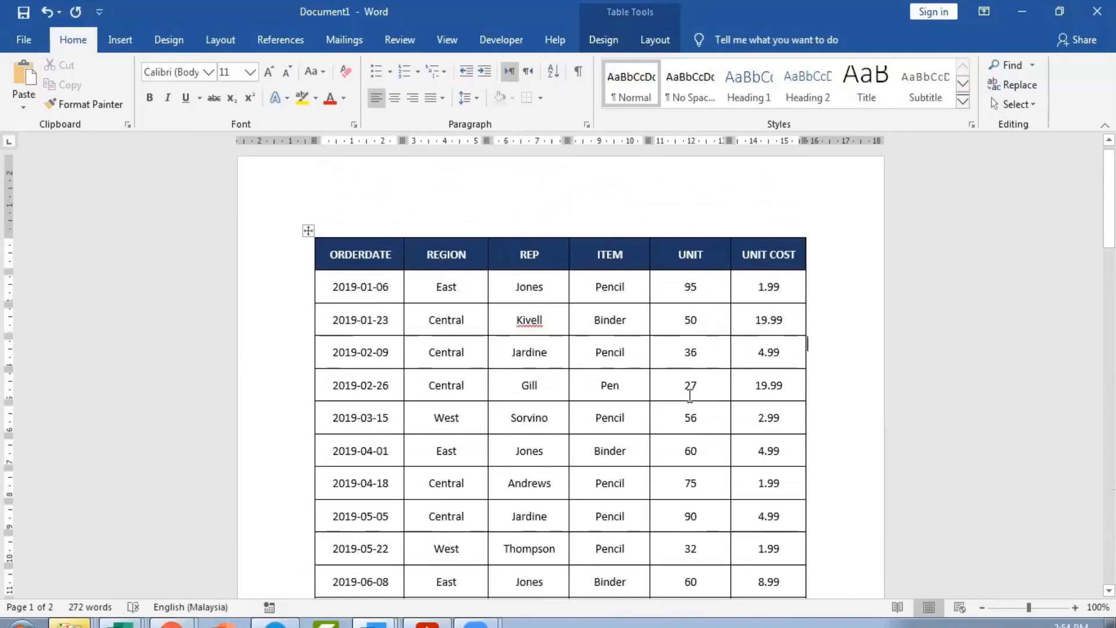
scroll(690, 395, "down", 1)
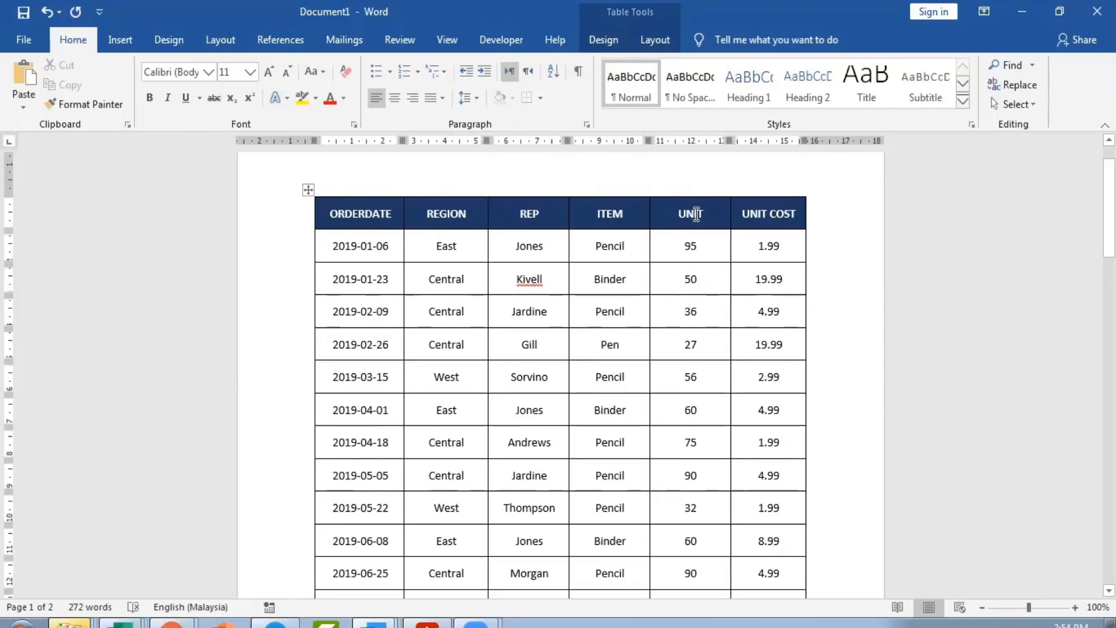
Highlight the UNIT and UNIT COST columns to examine the values for a total cost calculation.
left_click(690, 175)
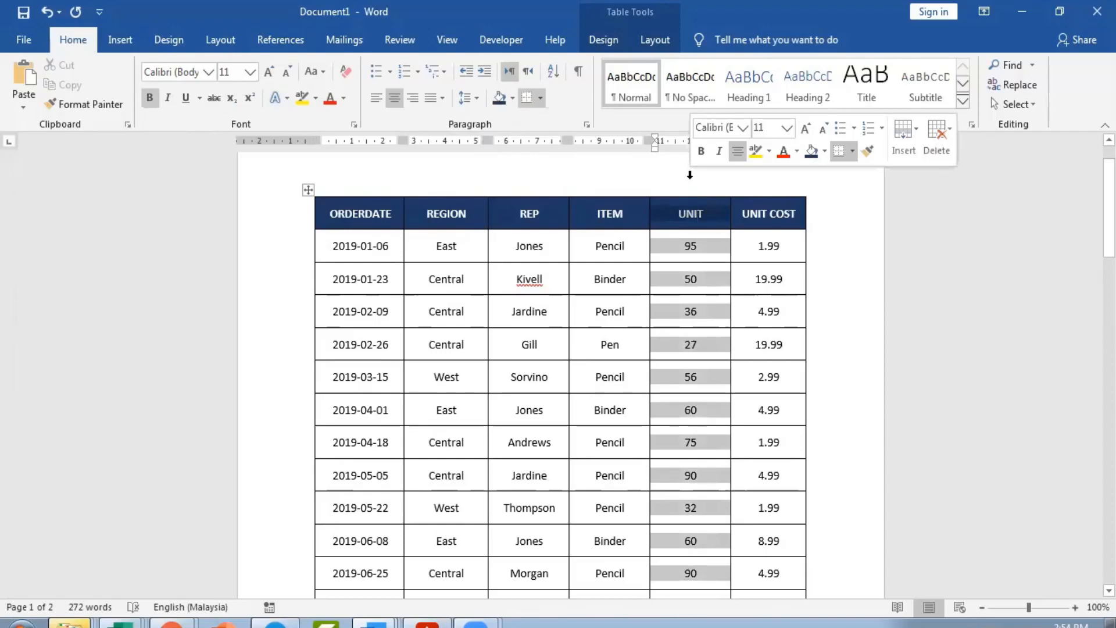
left_click(764, 179)
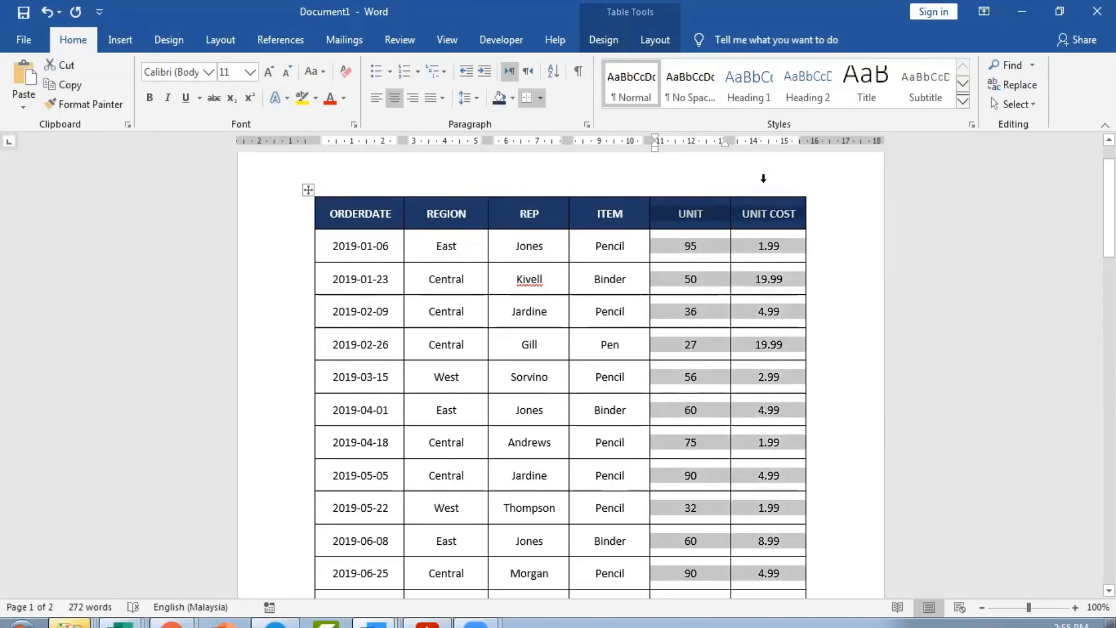
left_click(839, 272)
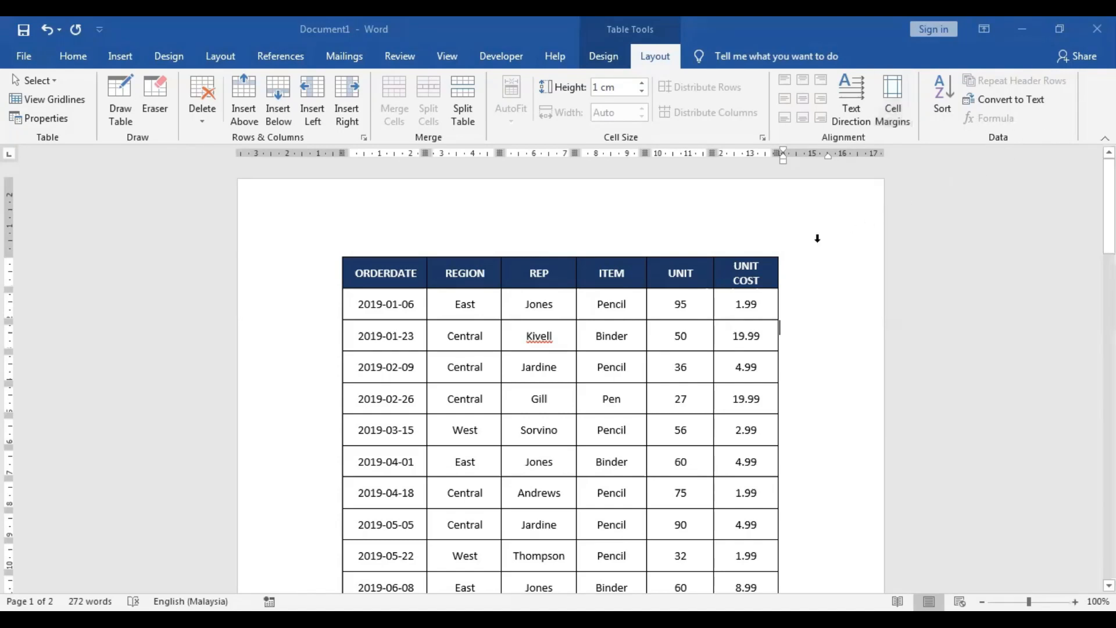
Add a column after UNIT COST and enter the heading TOTAL COST.
left_click(778, 261)
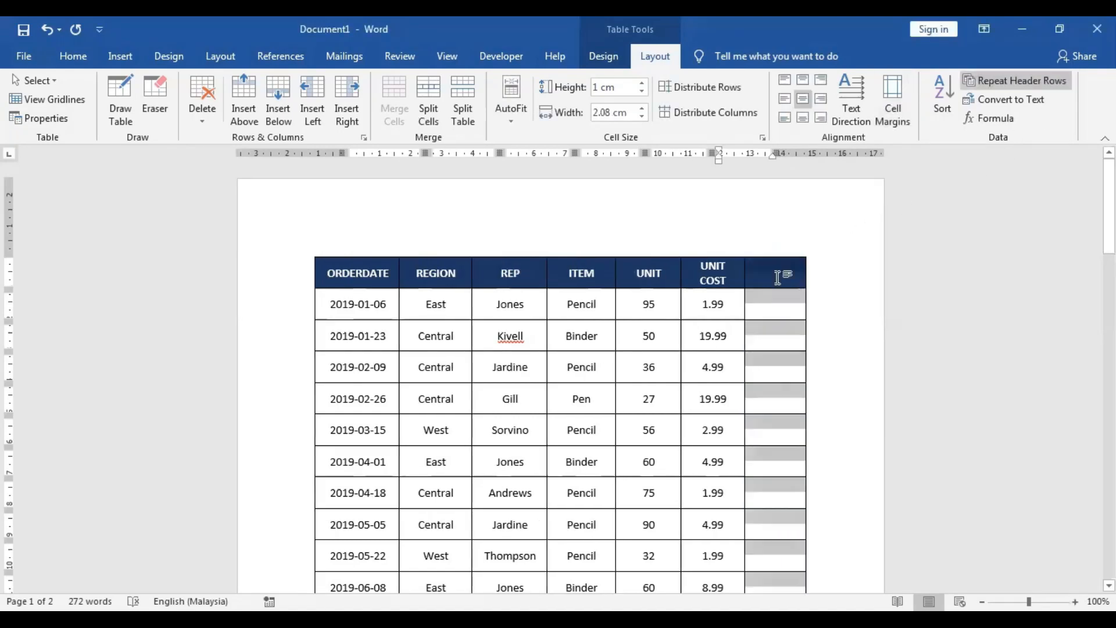
left_click(778, 278)
type("t")
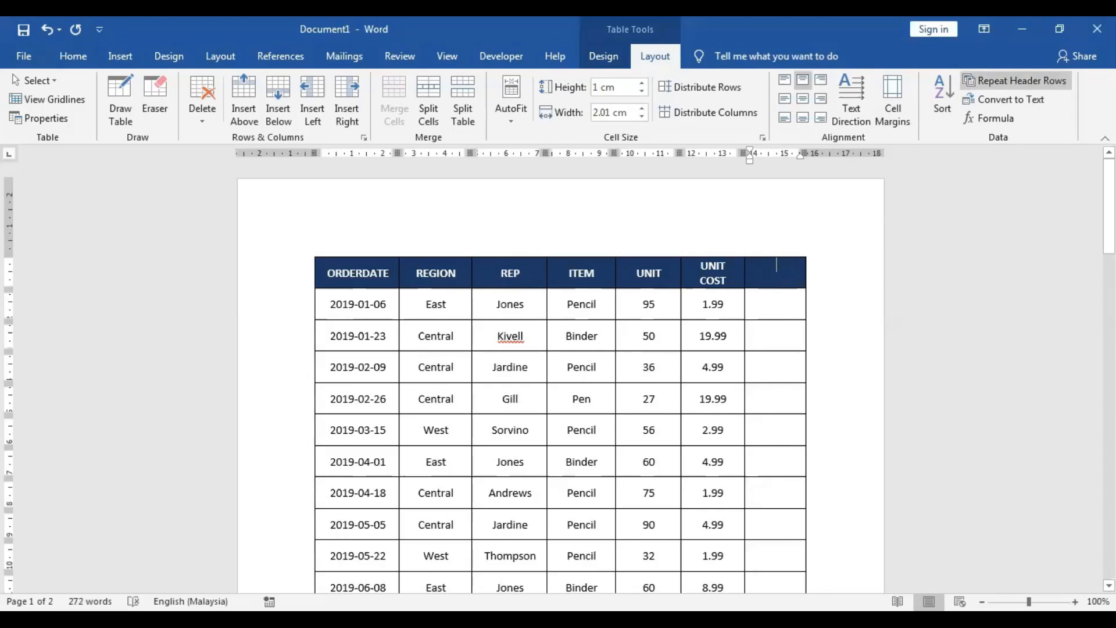
key("BackSpace")
type("TOTAL COST")
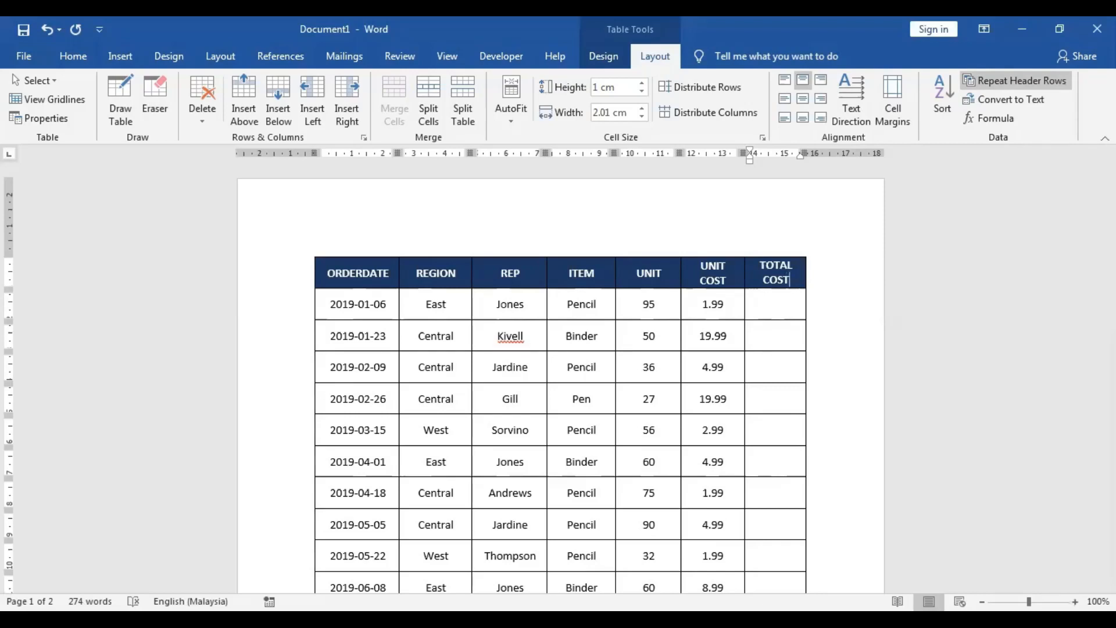
Start a formula in the TOTAL COST cell of the 2019-01-06 row and look through the available functions.
left_click_drag(647, 304, 709, 304)
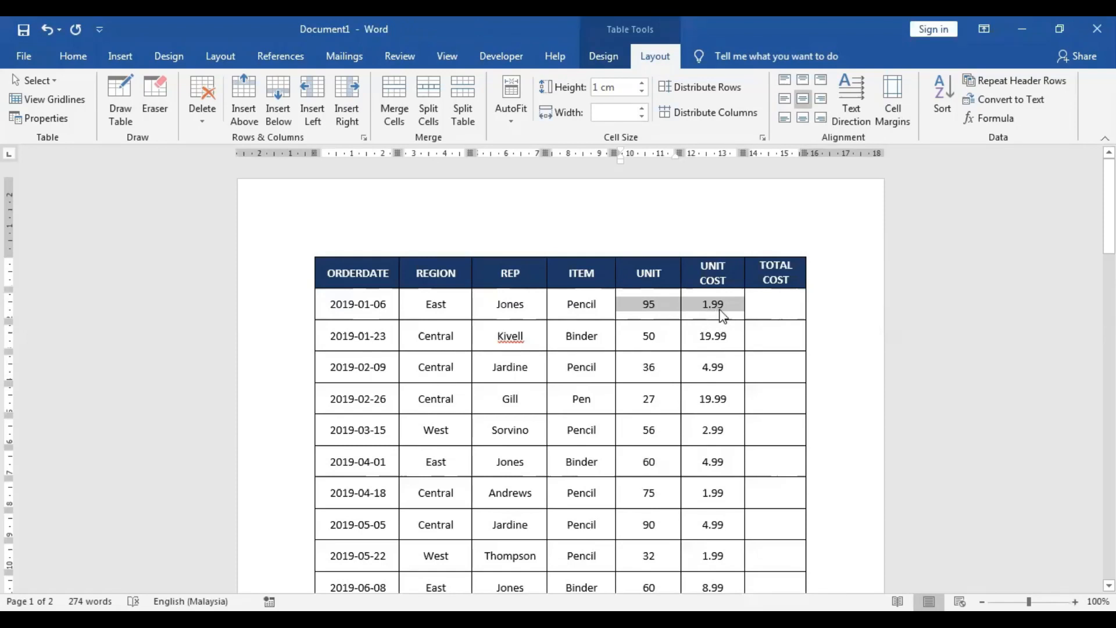
left_click(762, 303)
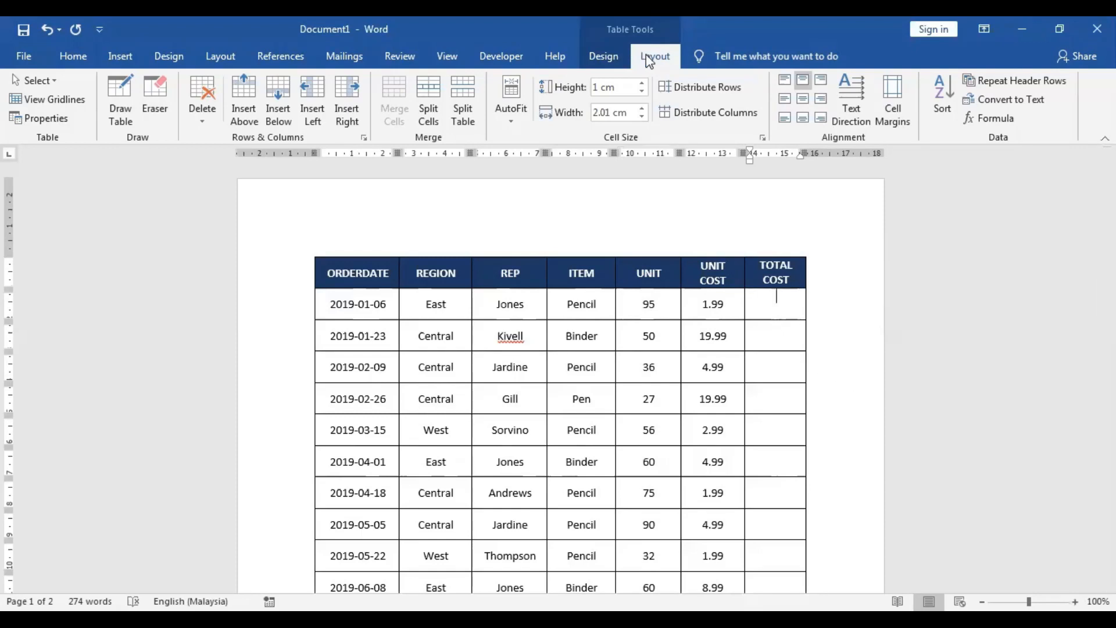
left_click(992, 120)
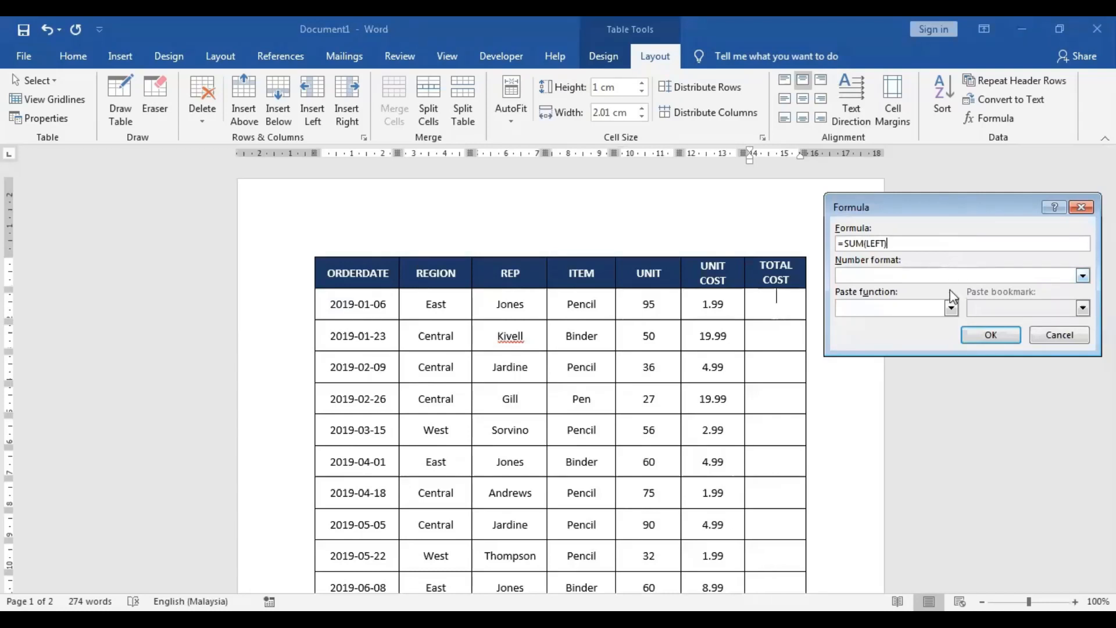
left_click(951, 308)
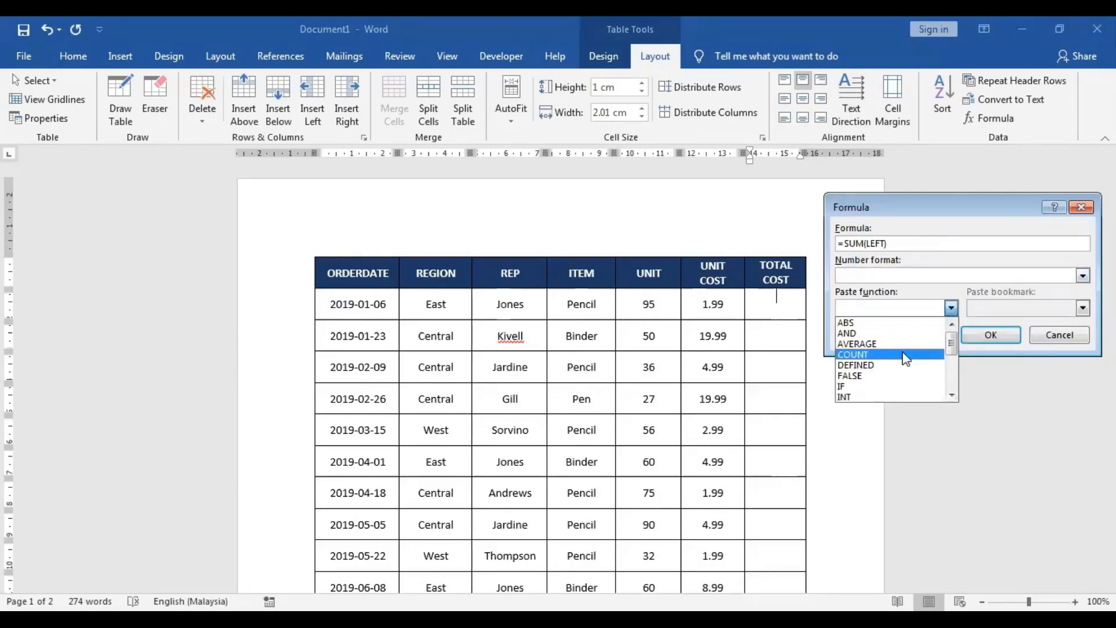
left_click_drag(862, 244, 851, 244)
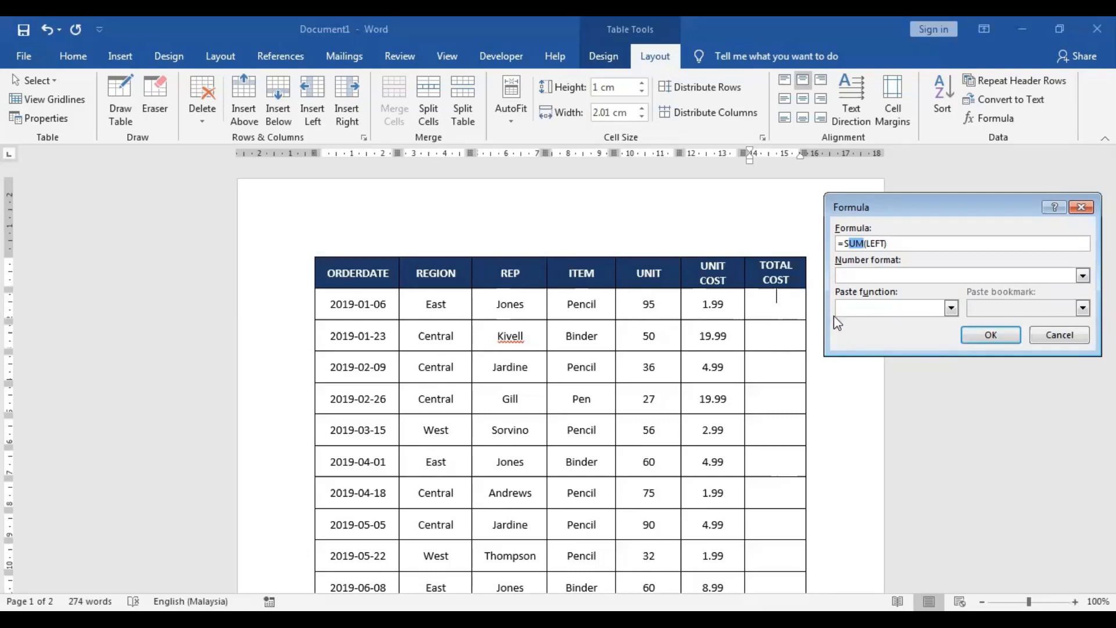
left_click(901, 243)
Replace the suggested formula with =PRODUCT(LEFT) and insert it in the 2019-01-06 row's TOTAL COST cell.
left_click(950, 308)
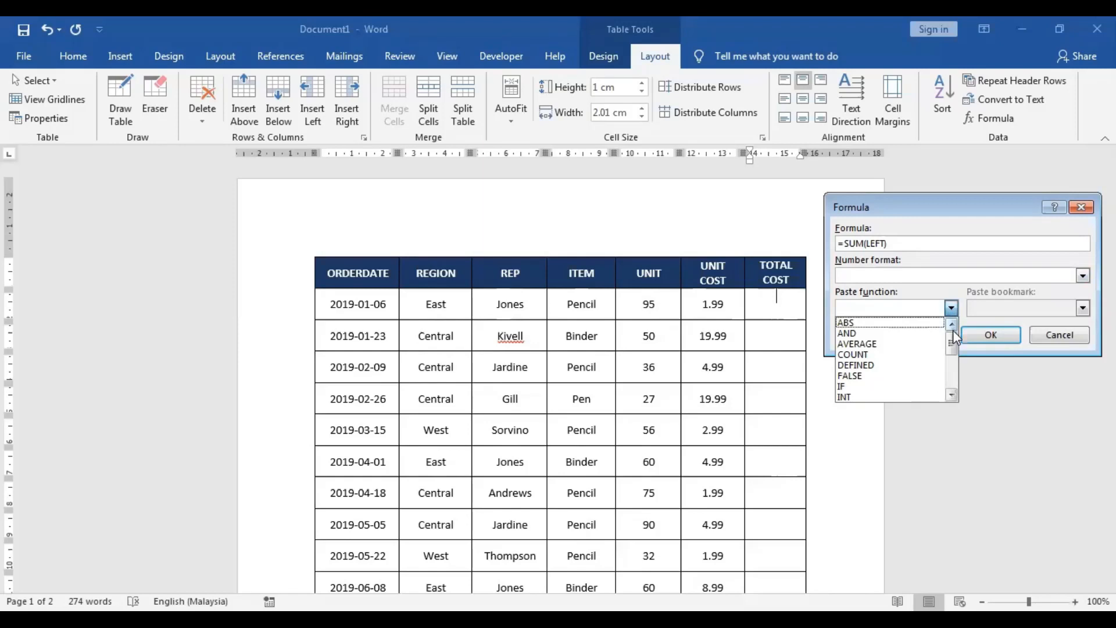
left_click_drag(951, 347, 952, 375)
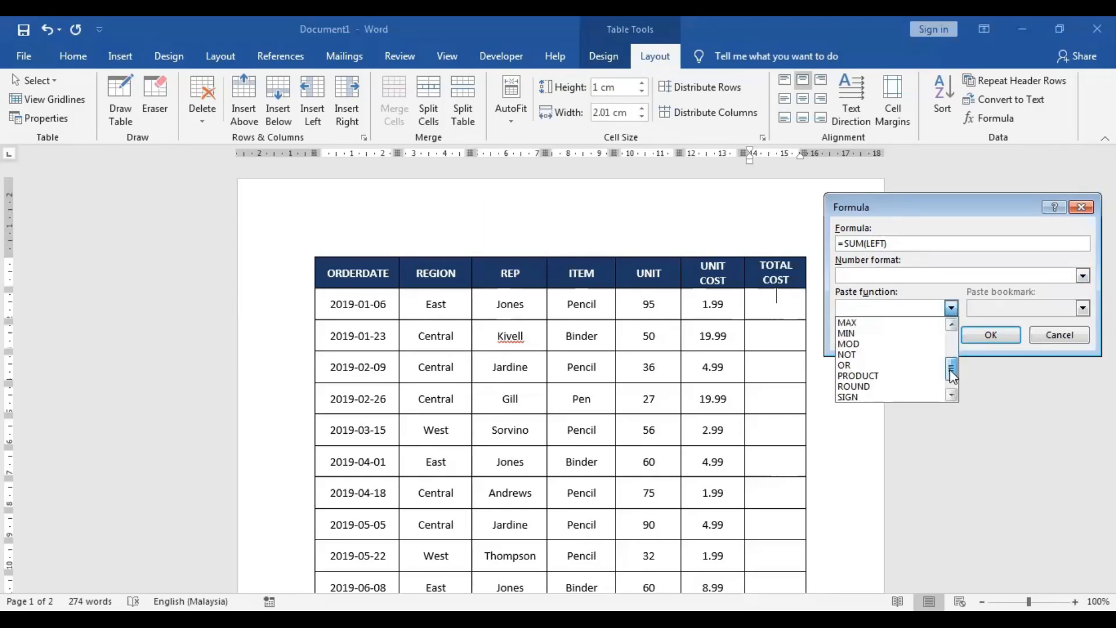
left_click(885, 381)
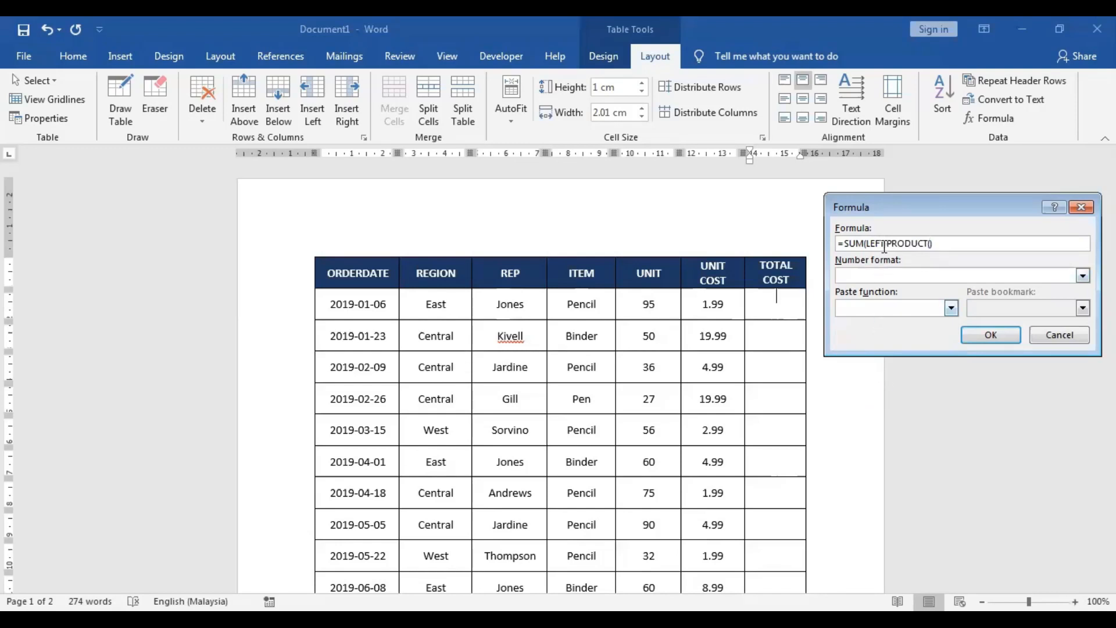
left_click_drag(933, 243, 846, 254)
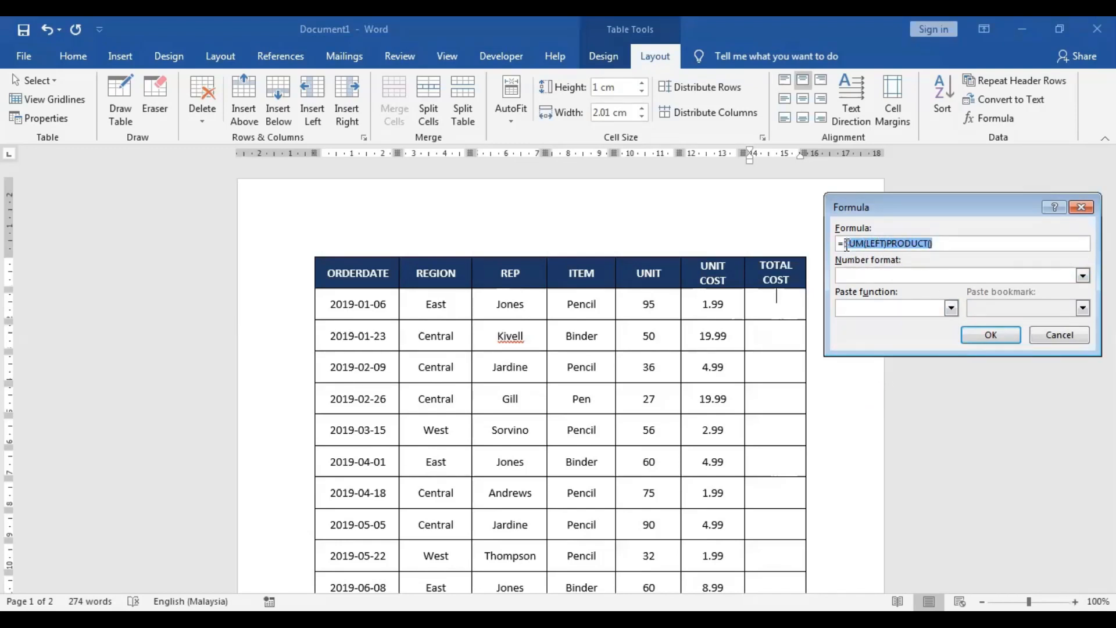
key("BackSpace")
left_click(952, 308)
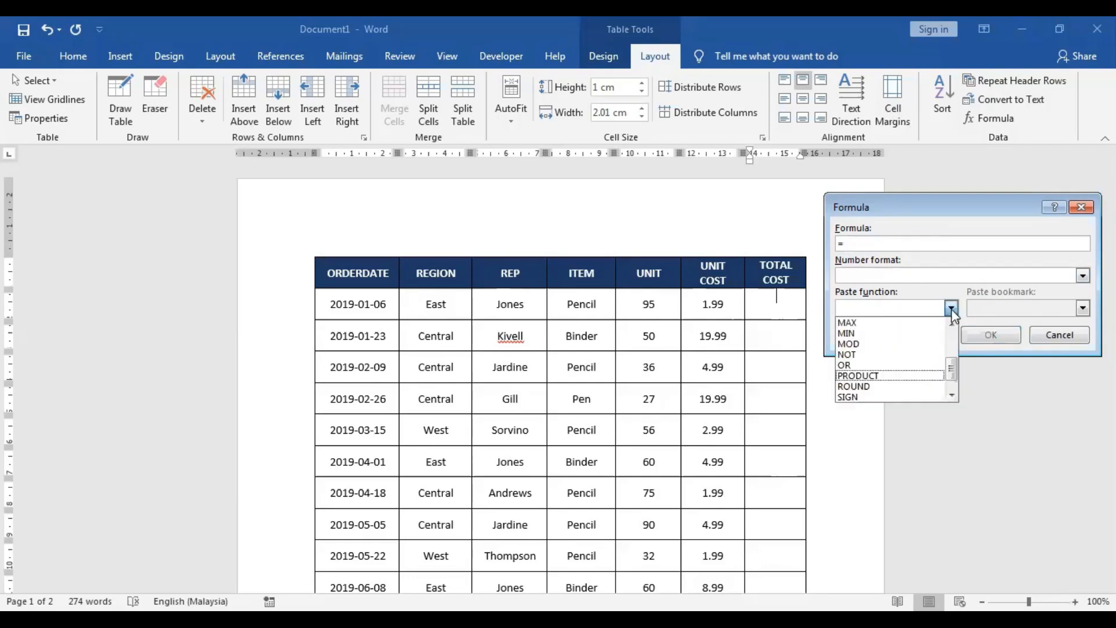
left_click(906, 377)
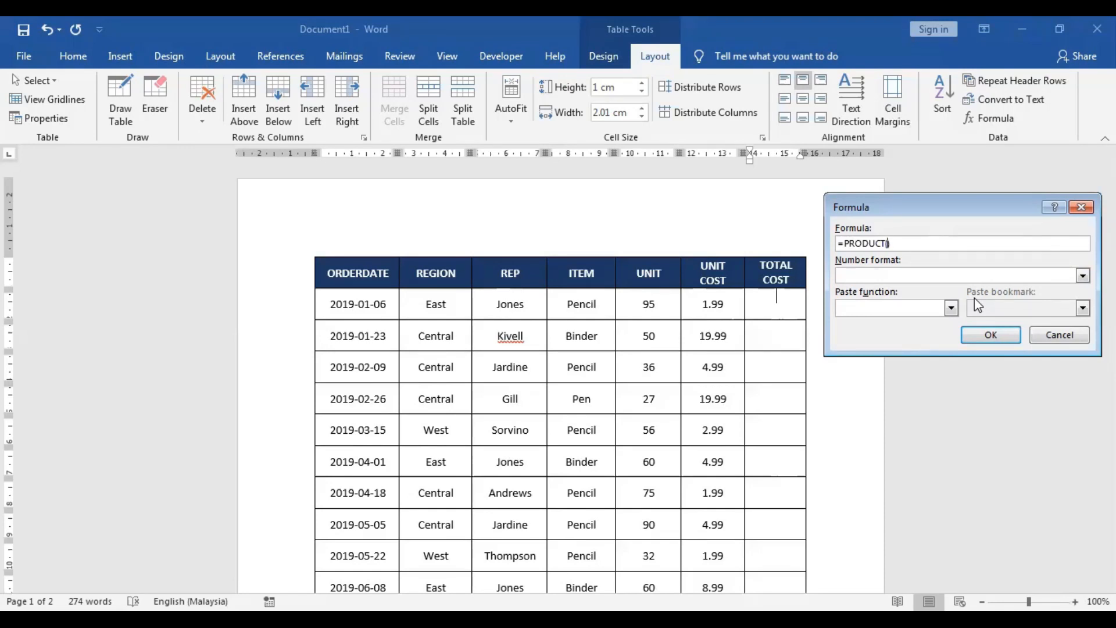
type("LEFT")
left_click(1015, 334)
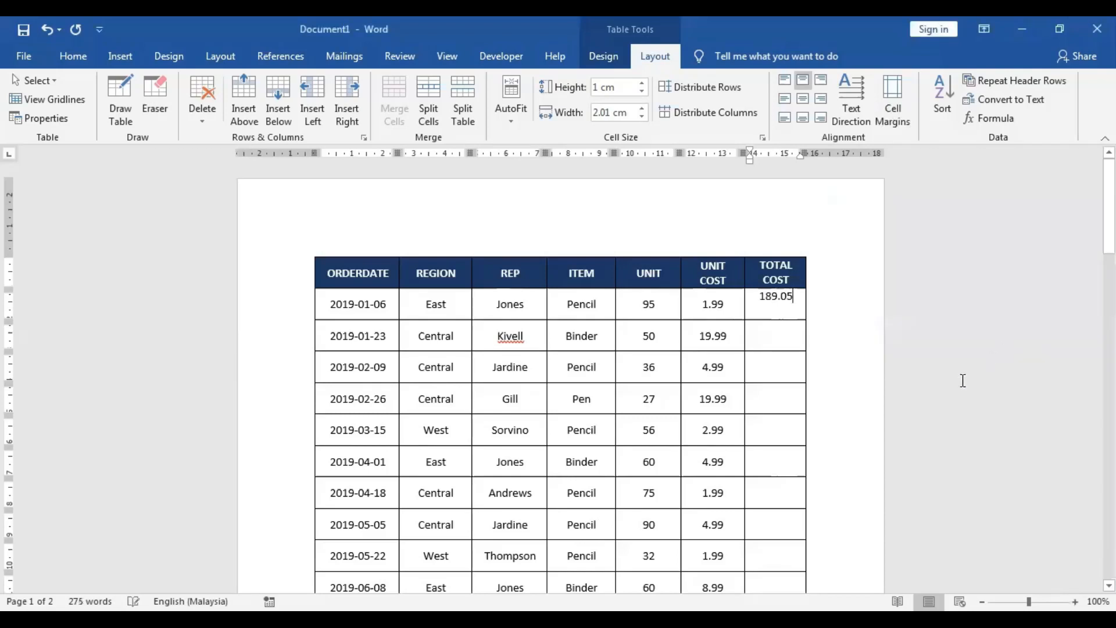
Fill in TOTAL COST for the rows 2019-01-23, 2019-02-09 and 2019-02-26 with 999.5, 179.64 and 539.73.
scroll(963, 381, "down", 1)
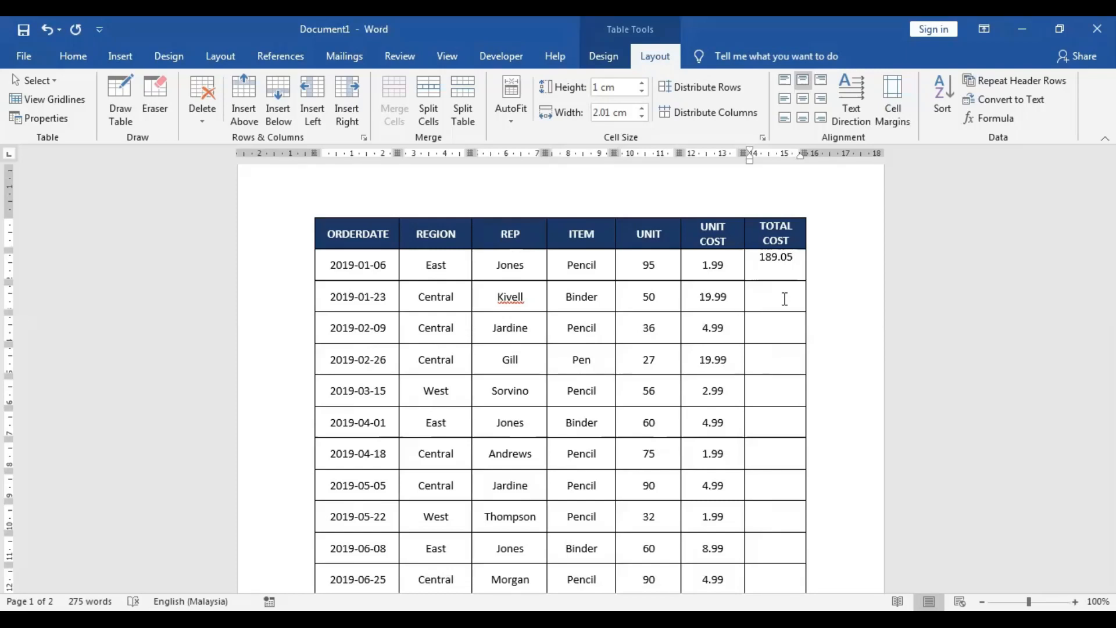
scroll(785, 299, "down", 10)
scroll(778, 376, "down", 12)
scroll(778, 377, "up", 6)
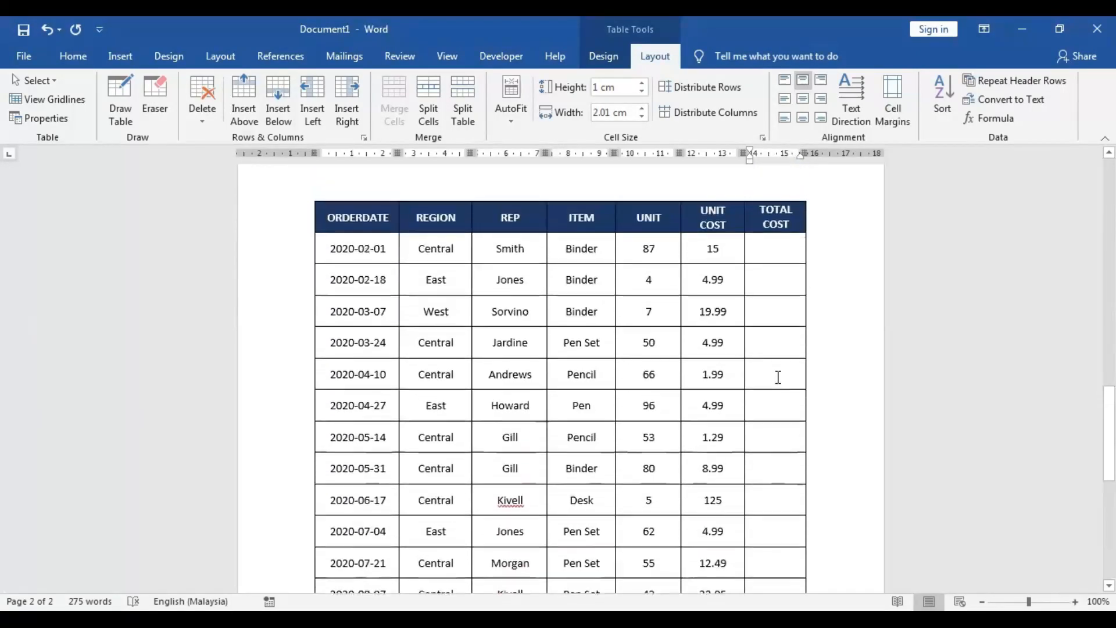
scroll(778, 377, "up", 12)
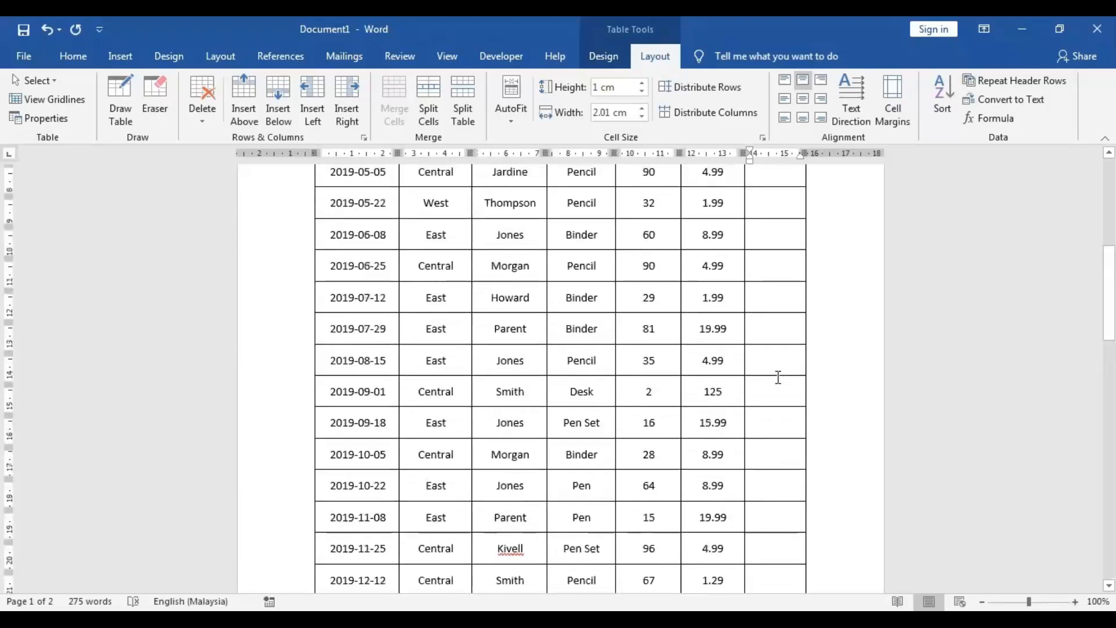
scroll(778, 377, "up", 5)
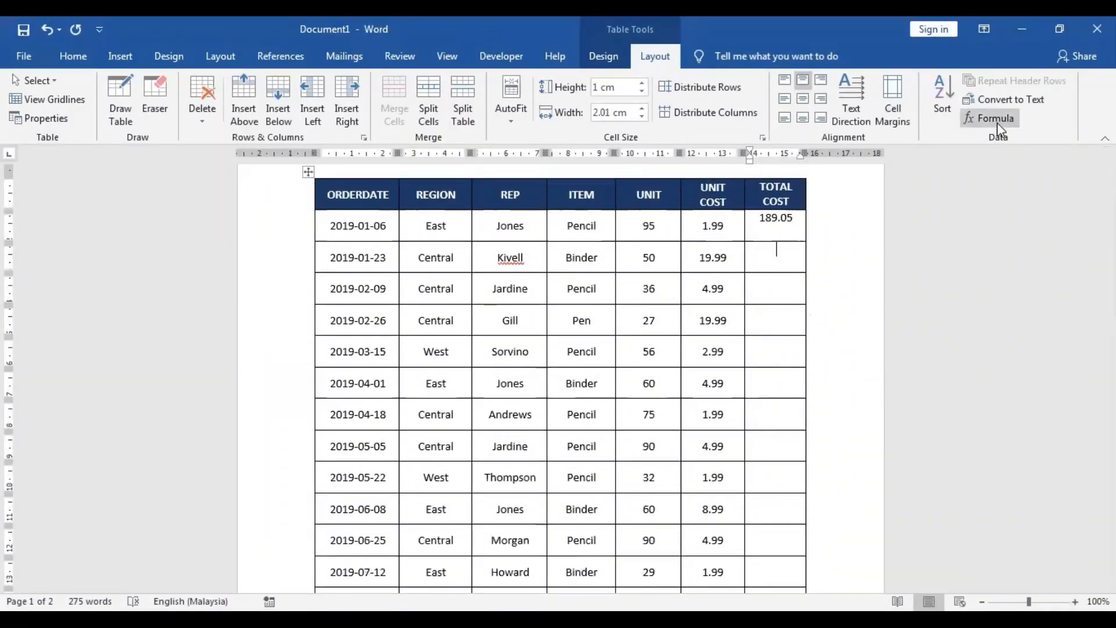
left_click(806, 262)
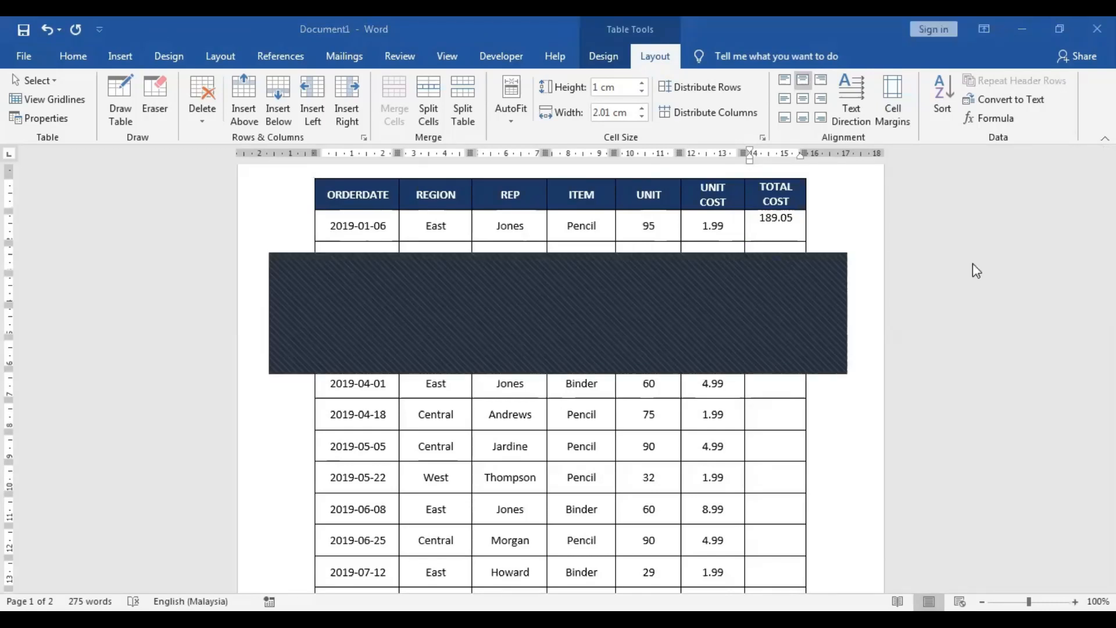
left_click(779, 255)
type("999.5")
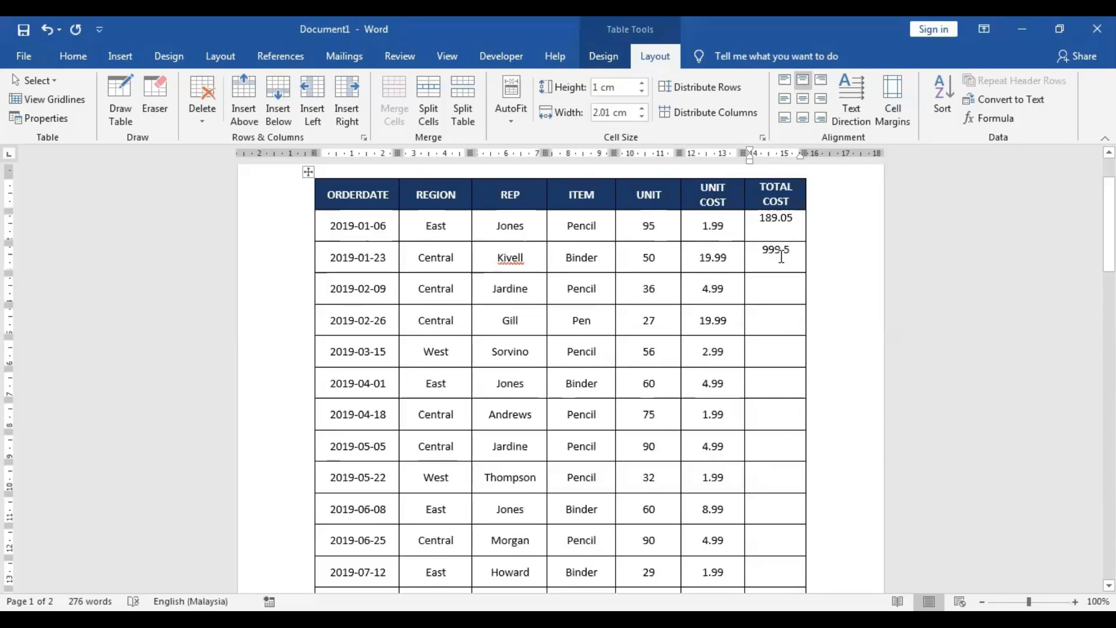
left_click(780, 282)
type("179.64")
left_click(784, 323)
type("539.73")
Fill in TOTAL COST for the rows 2019-03-15, 2019-04-01 and 2019-04-18 with 167.44, 299.4 and 149.25.
left_click(785, 352)
type("167.44")
left_click(776, 384)
type("299.4")
left_click(778, 420)
type("149.25")
Fill in TOTAL COST for the rows 2019-05-05, 2019-05-22 and 2019-06-08 with 449.1, 63.68 and 539.4.
left_click(779, 443)
type("449.1")
left_click(777, 478)
type("63.68")
left_click(776, 509)
type("539.4")
Fill in TOTAL COST for the rows from 2019-06-25 to 2019-08-15 with 449.1, 57.71, 1619.19 and 174.65.
scroll(776, 500, "down", 2)
left_click(777, 463)
type("449.1")
left_click(779, 495)
type("57.71")
scroll(780, 495, "down", 1)
left_click(776, 488)
type("1619.19")
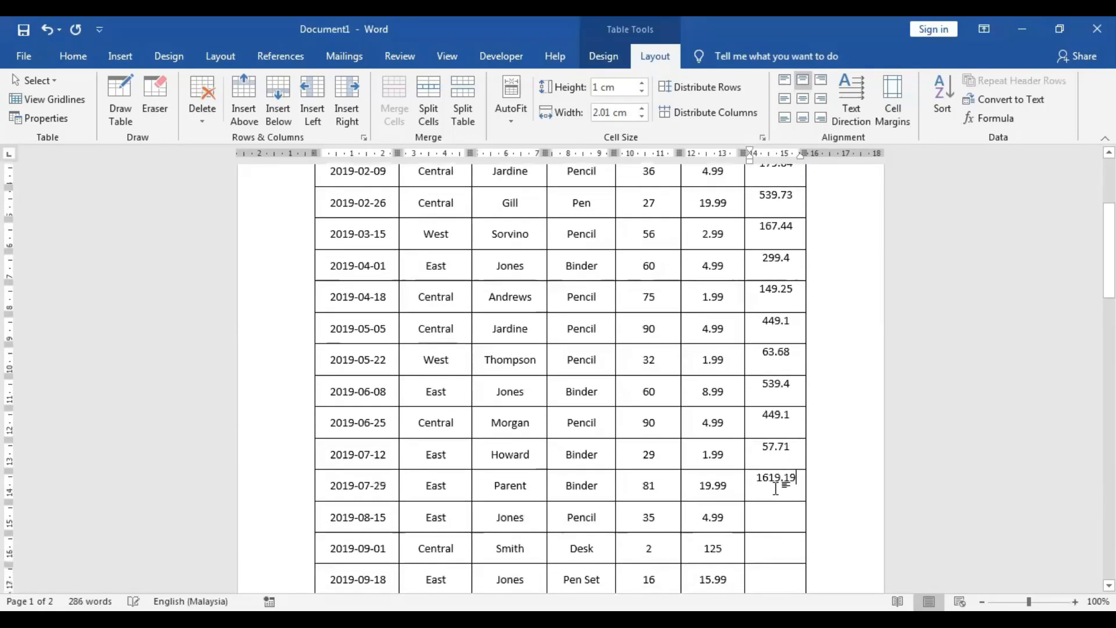
left_click(779, 512)
type("174.65")
Delete all table rows from 2019-05-05 to the end, keeping the records up to 2019-04-18.
scroll(802, 465, "up", 6)
scroll(805, 459, "down", 10)
scroll(809, 447, "down", 15)
scroll(810, 446, "up", 10)
scroll(812, 447, "up", 12)
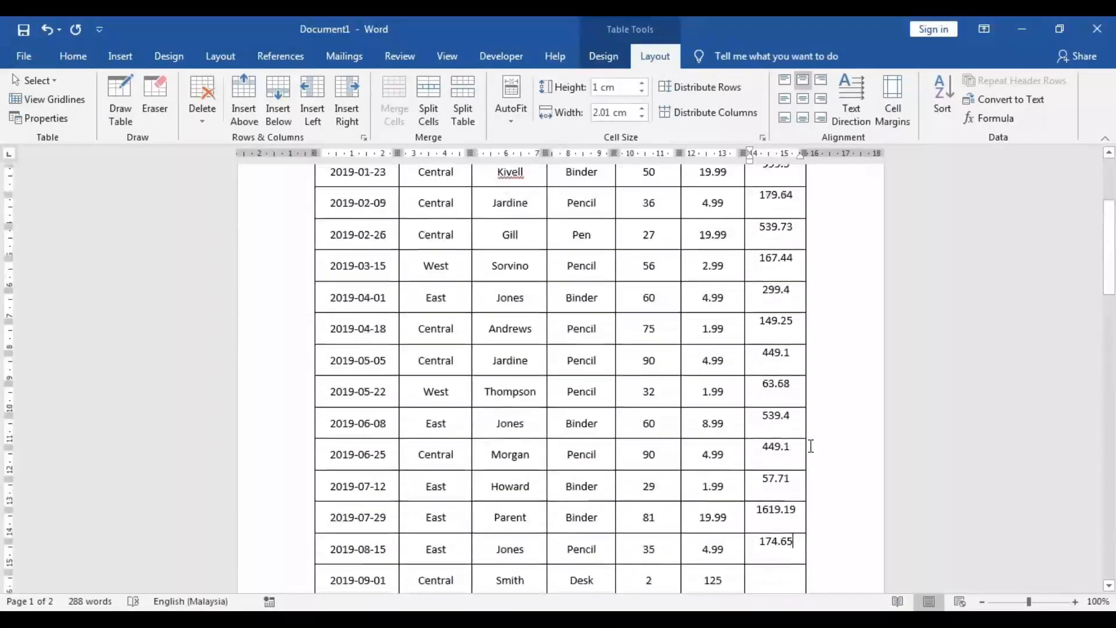
scroll(811, 446, "down", 3)
scroll(810, 443, "up", 1)
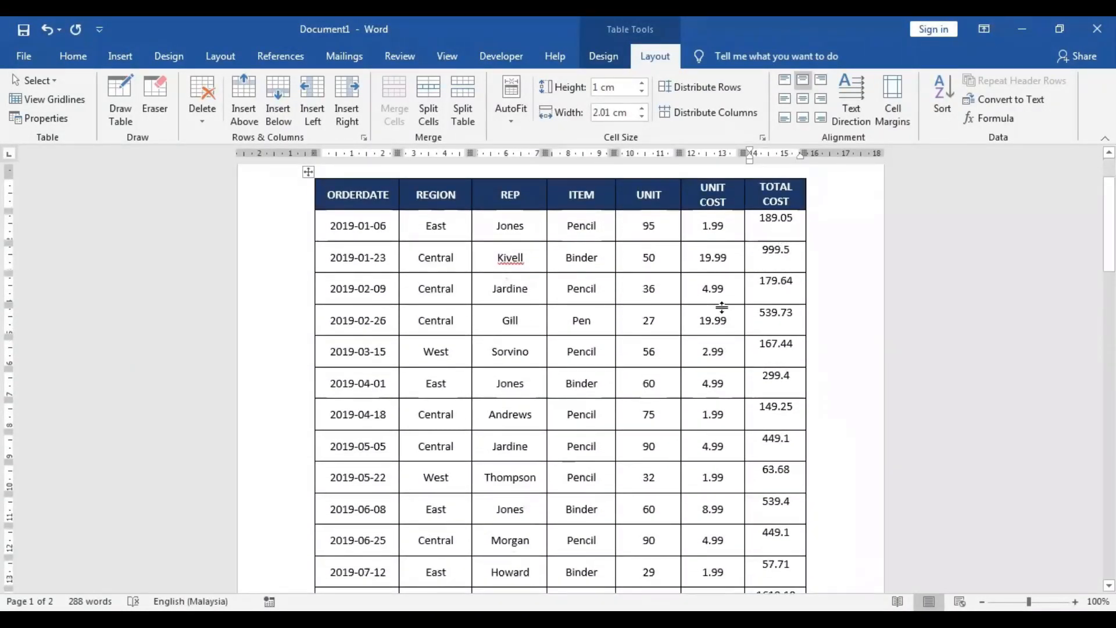
scroll(564, 378, "down", 1)
left_click_drag(283, 416, 318, 488)
scroll(312, 488, "down", 10)
scroll(314, 491, "down", 5)
key("BackSpace")
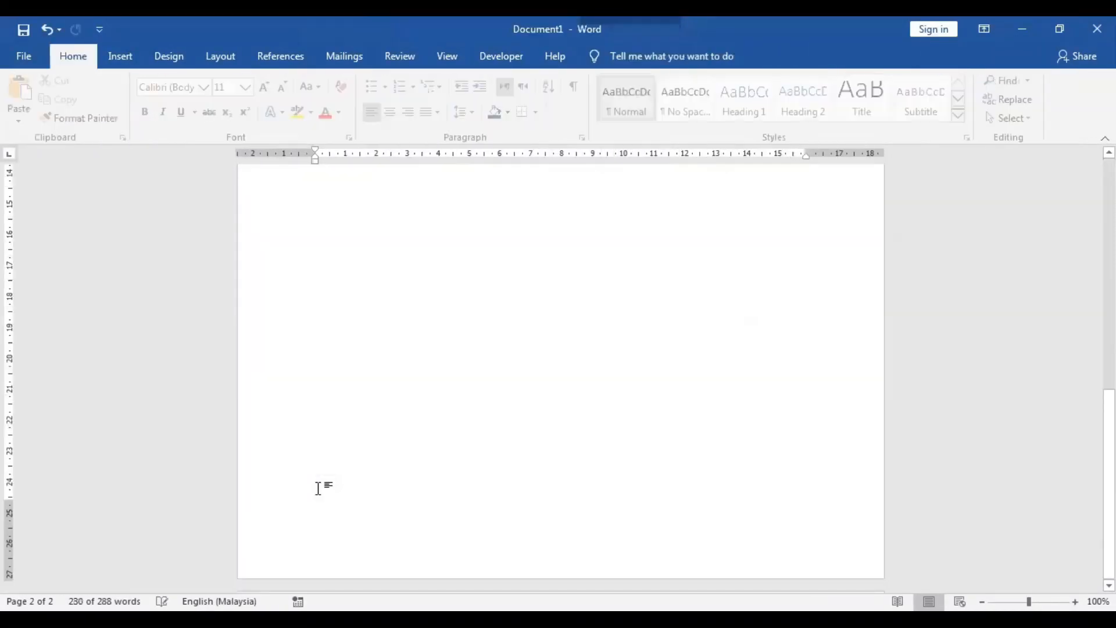
Set the vertical alignment of the TOTAL COST value cells to Center in the table properties.
scroll(319, 488, "up", 10)
left_click_drag(751, 219, 779, 407)
right_click(779, 407)
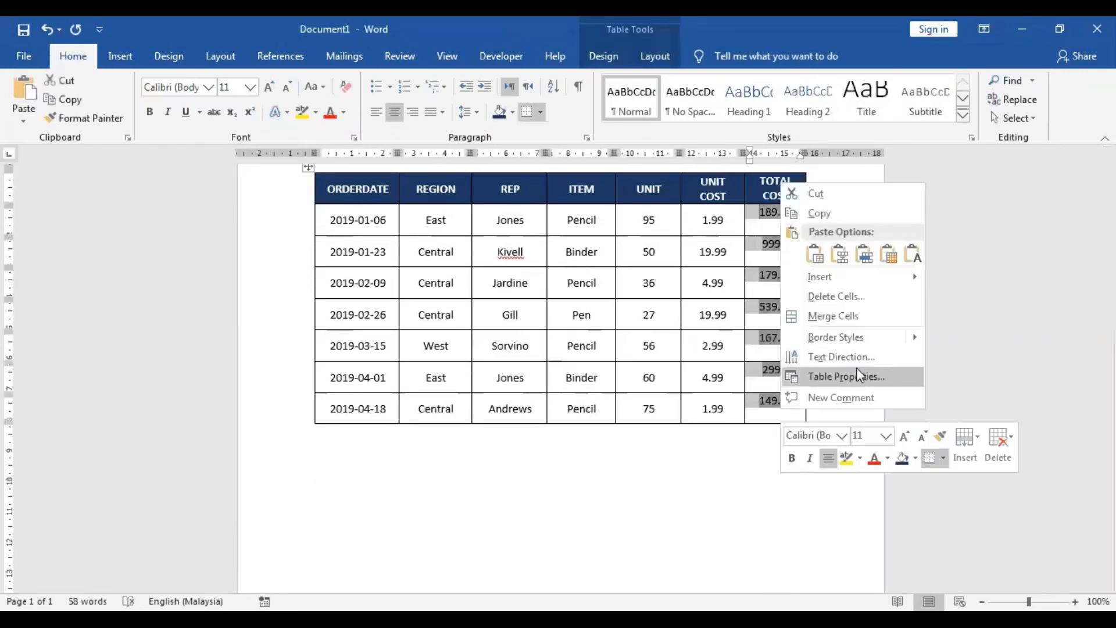
left_click(858, 375)
left_click(478, 257)
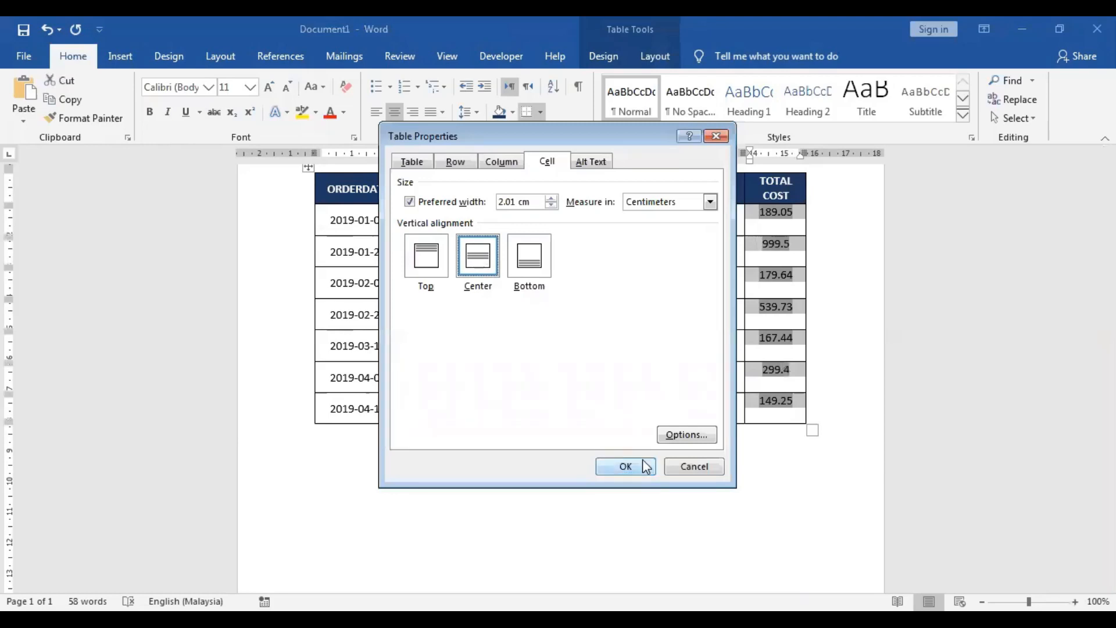
left_click(644, 469)
left_click(797, 479)
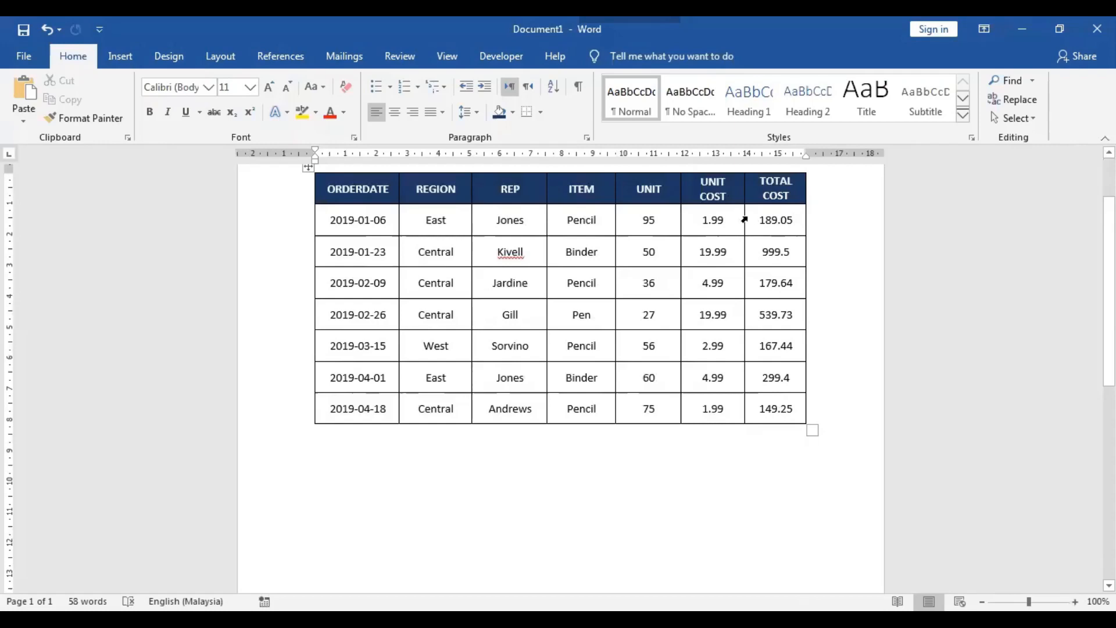
Add a row below the 2019-04-18 record and enter TOTAL in its first cell.
left_click_drag(756, 228, 786, 409)
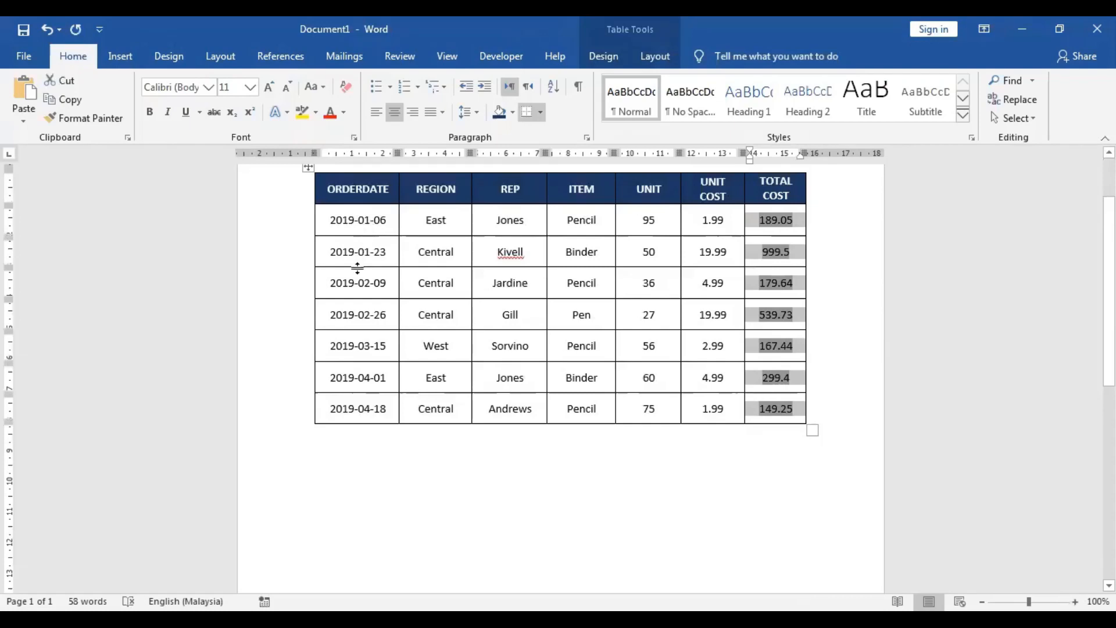
left_click(461, 508)
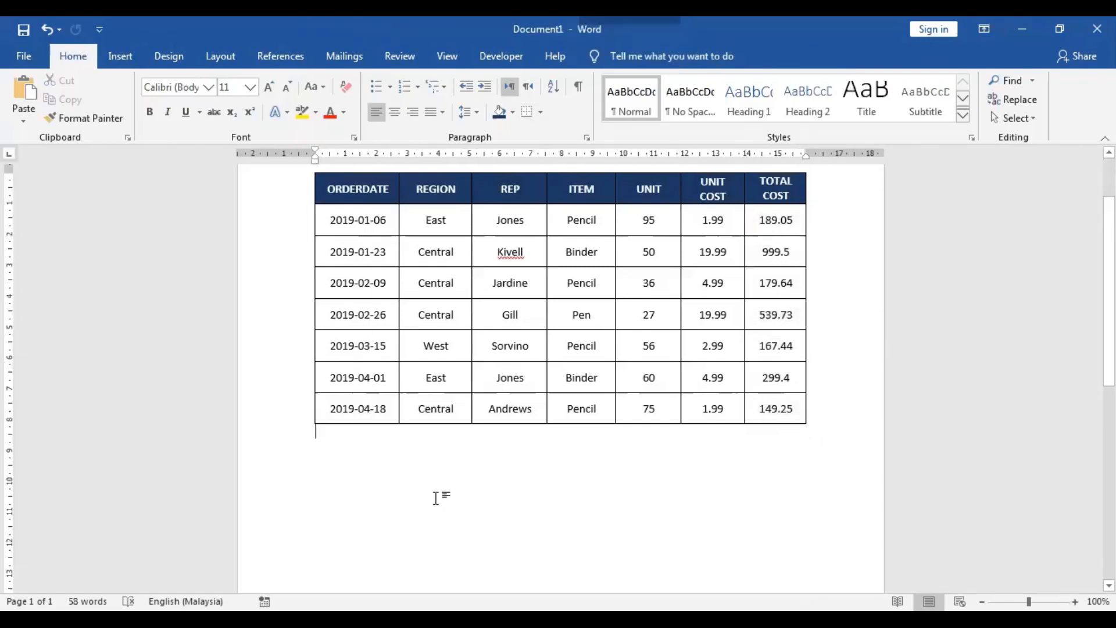
left_click(310, 427)
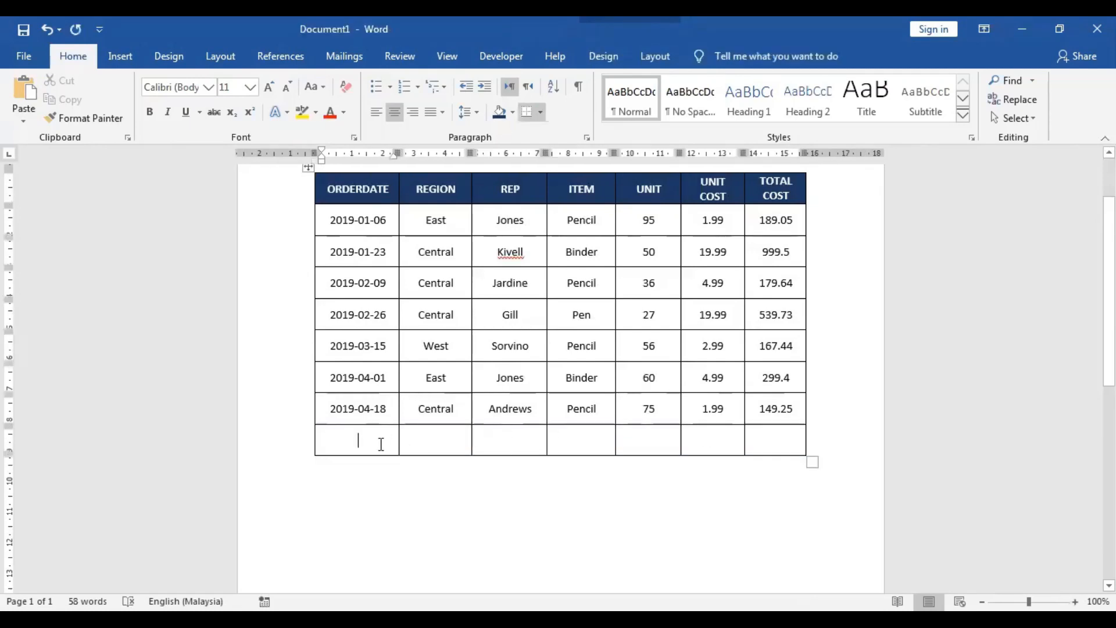
type("TOTAL")
left_click(431, 550)
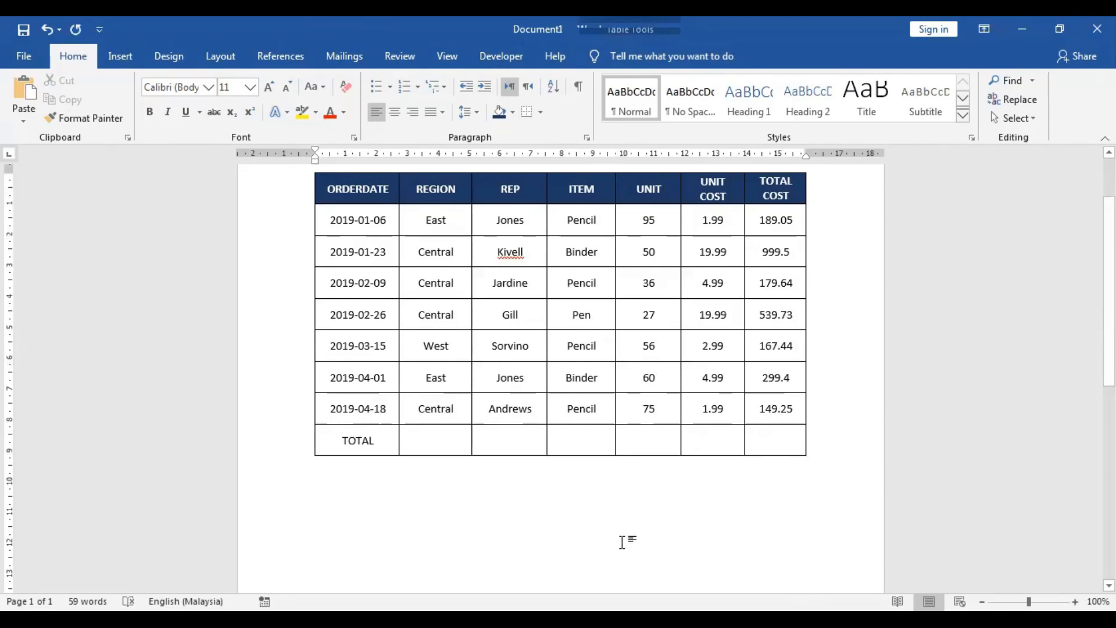
Merge the cells of the TOTAL row from ORDERDATE through UNIT COST into one cell.
left_click(711, 442)
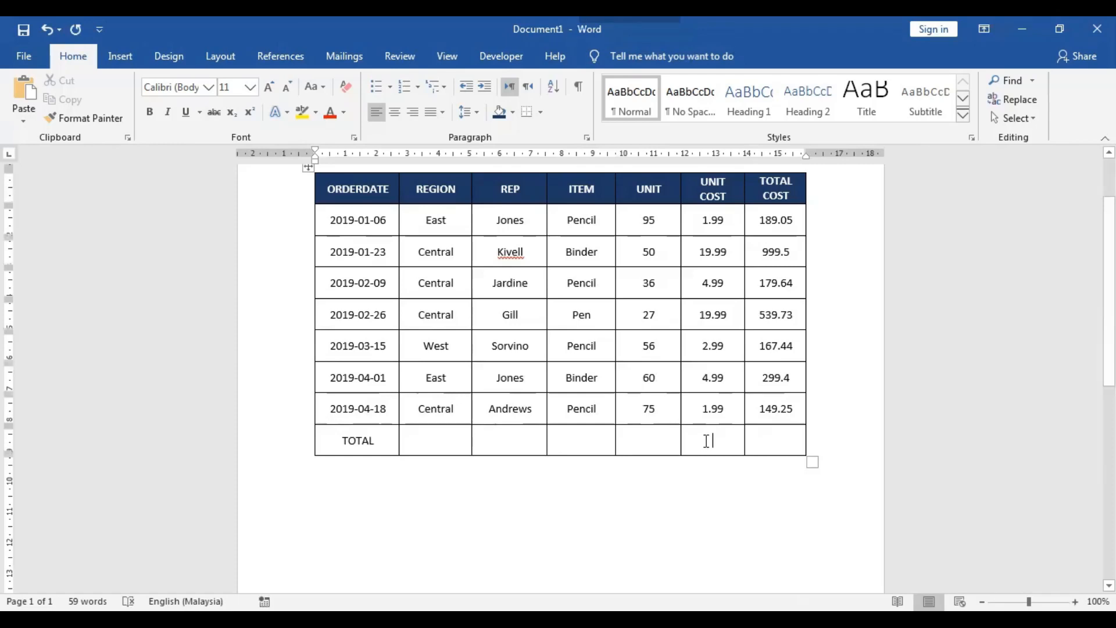
left_click(788, 438)
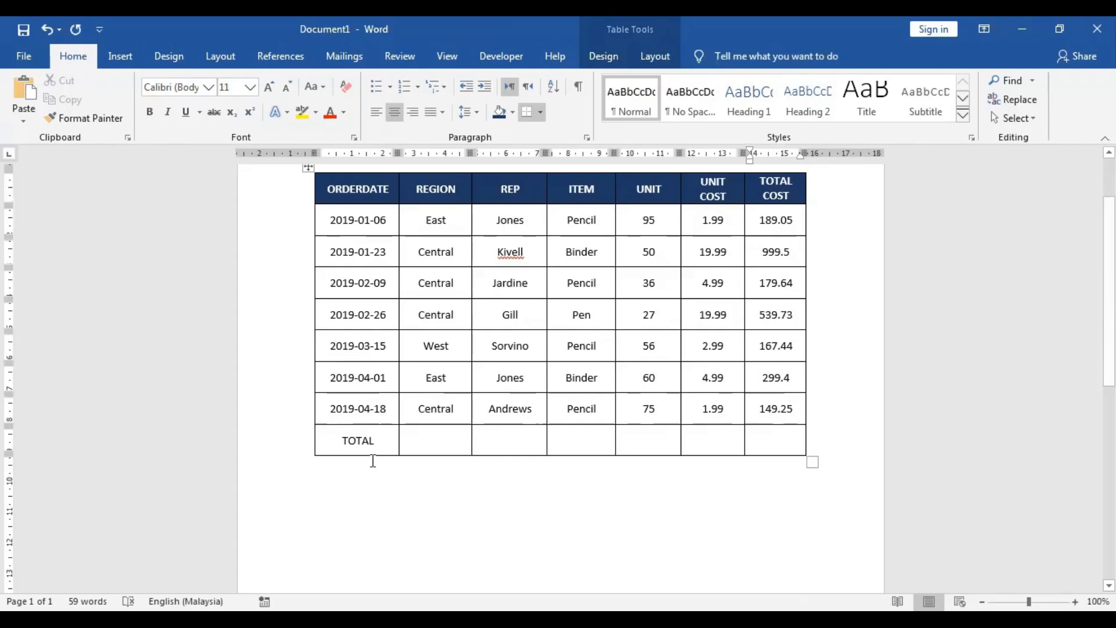
left_click_drag(378, 440, 699, 439)
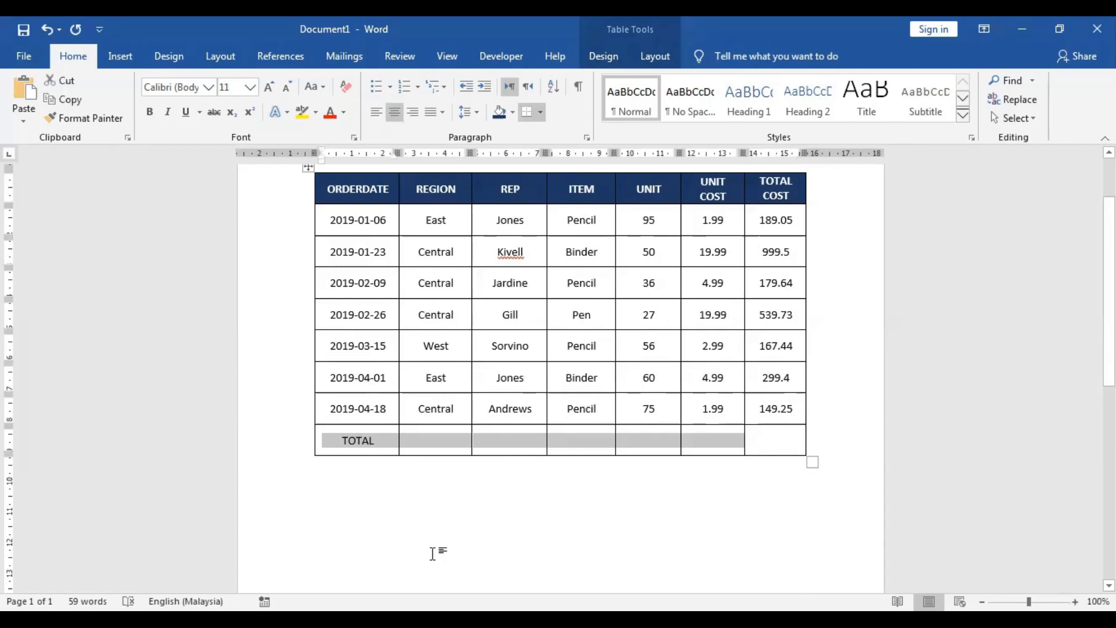
right_click(438, 451)
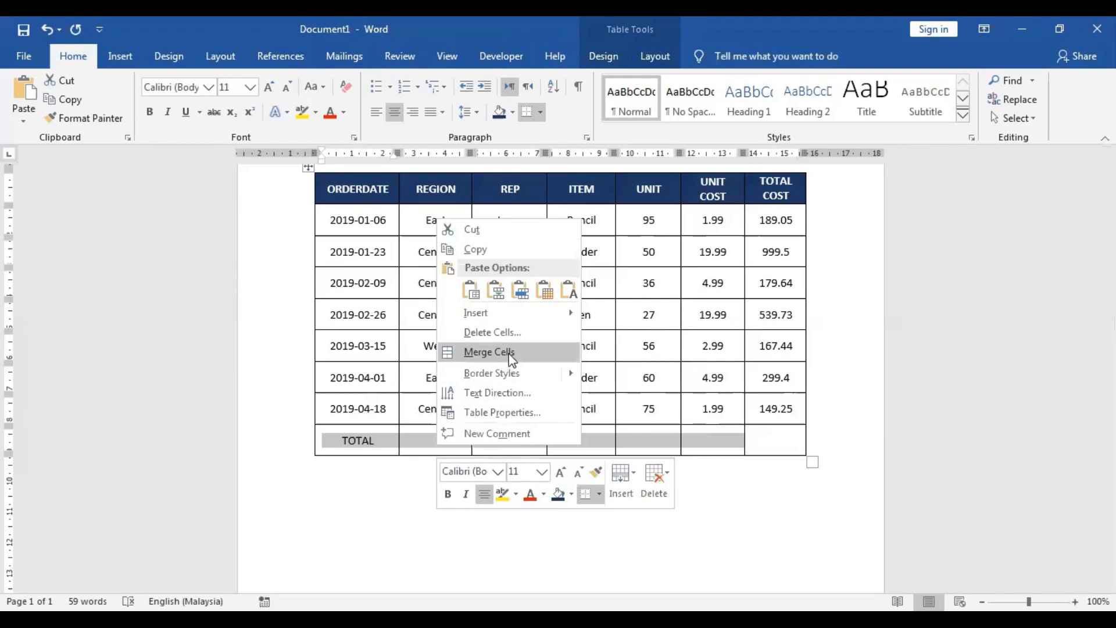
left_click(512, 360)
left_click(676, 537)
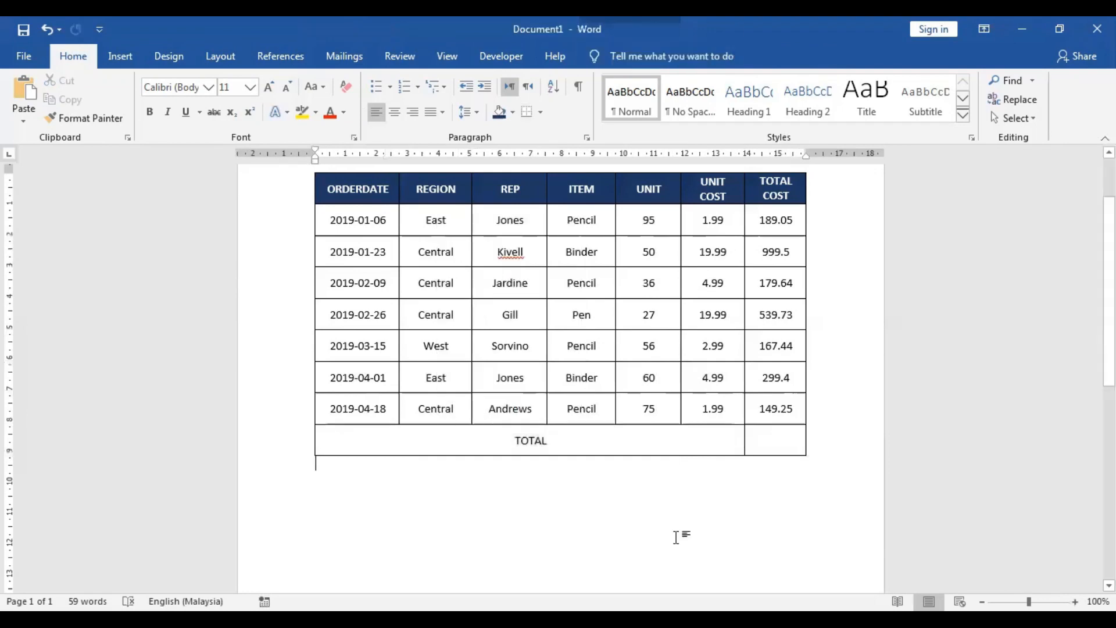
left_click(623, 444)
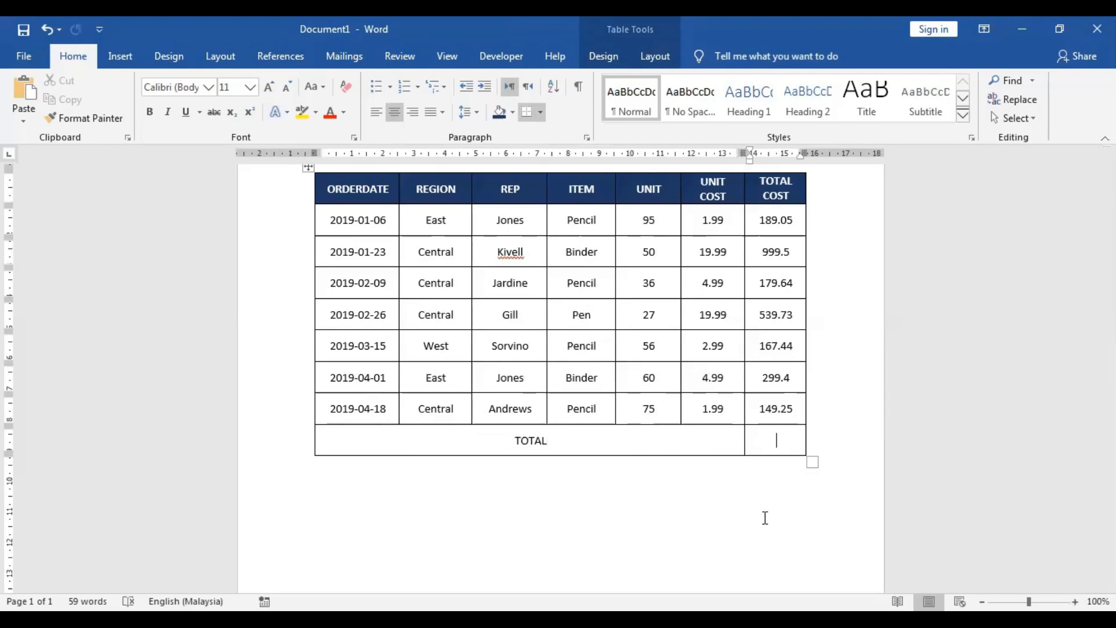
Sum the TOTAL COST values in the last cell of the TOTAL row with the formula =SUM(ABOVE).
left_click(664, 63)
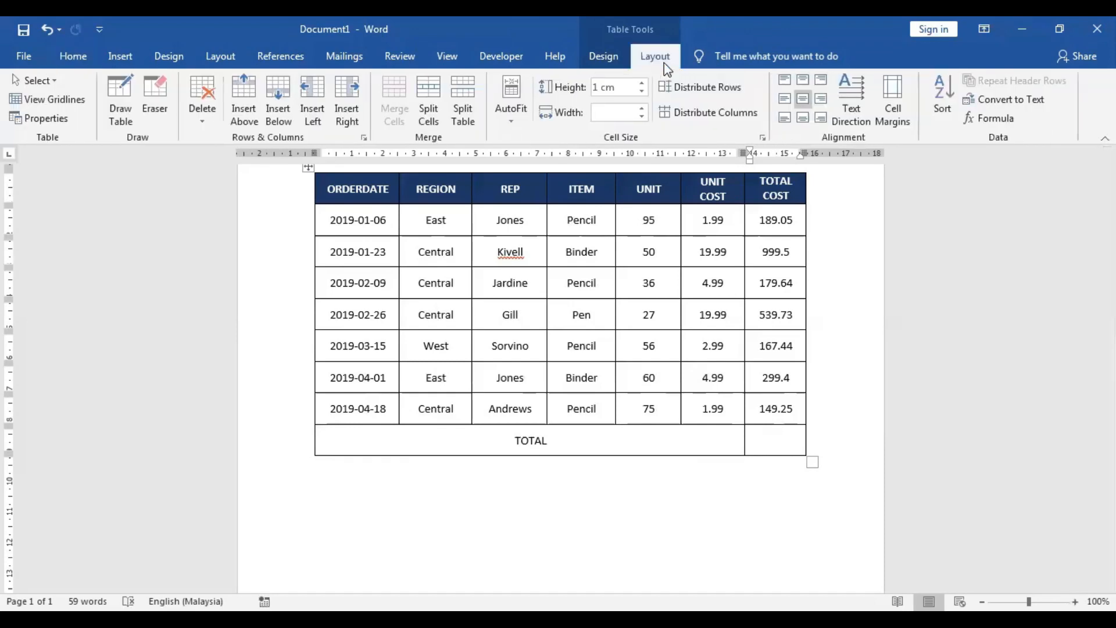
left_click(994, 119)
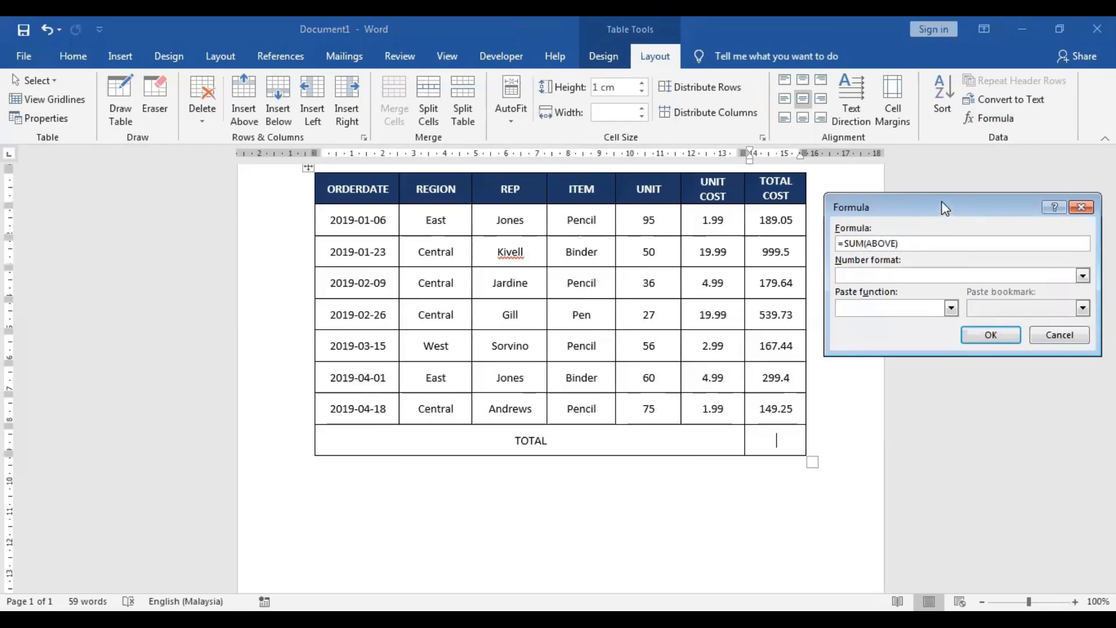
left_click_drag(942, 202, 943, 193)
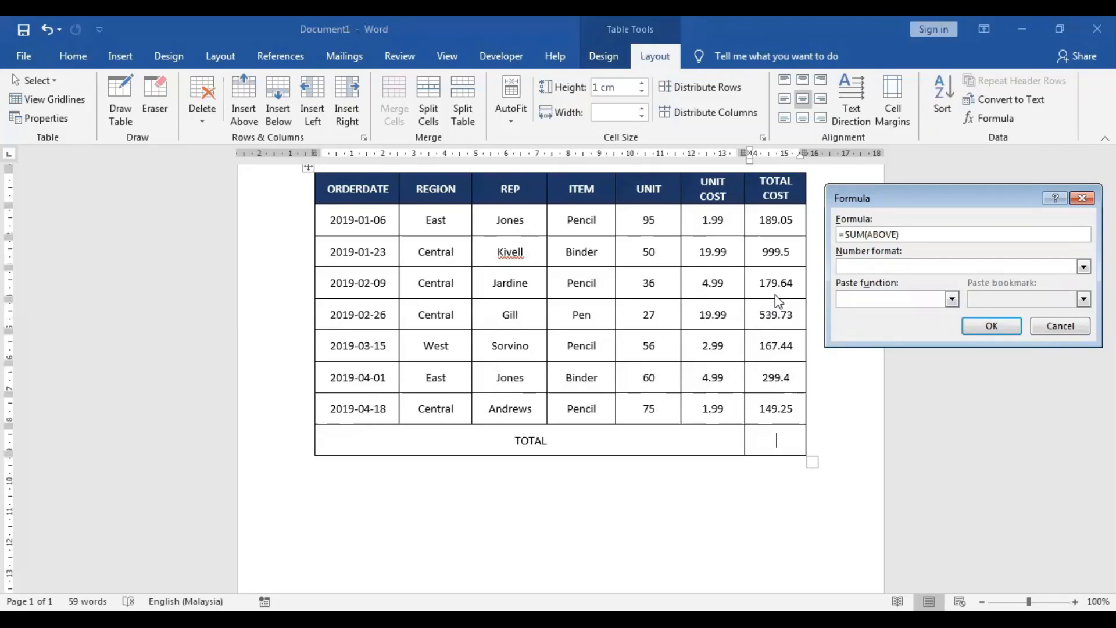
left_click(987, 324)
left_click_drag(756, 220, 785, 414)
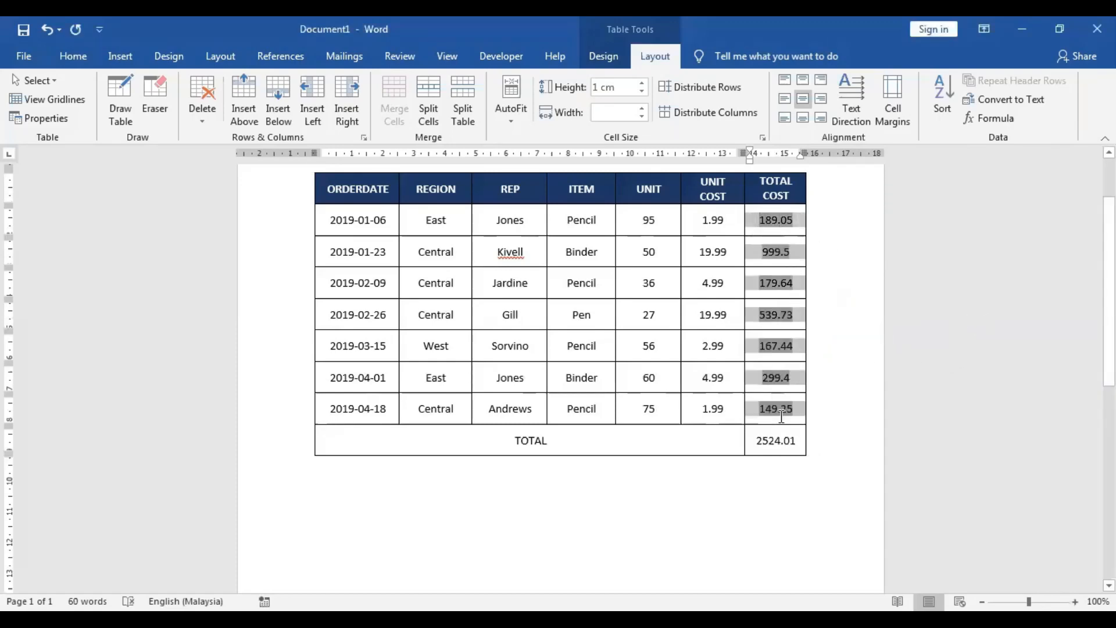
left_click(764, 483)
Apply light blue shading to both cells of the TOTAL row.
left_click(465, 451)
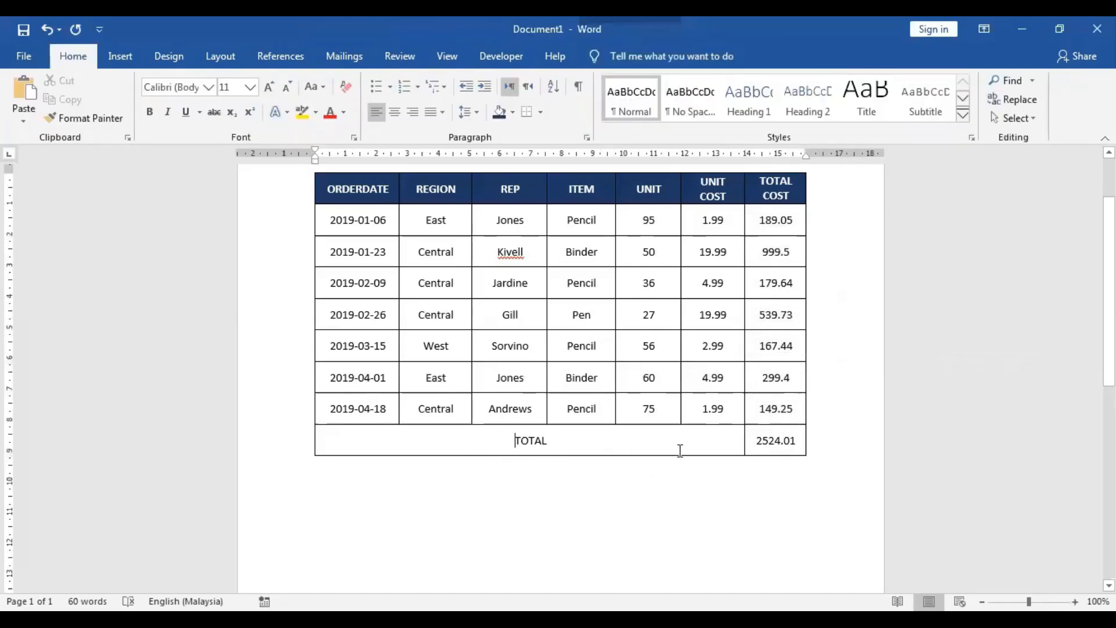
left_click_drag(680, 451, 763, 440)
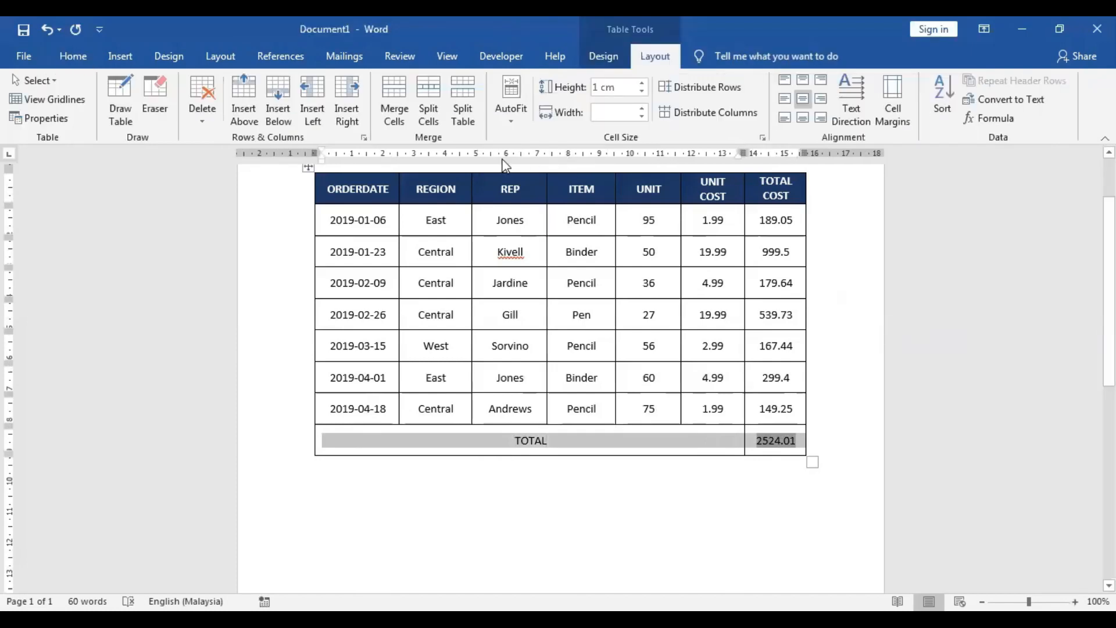
left_click(610, 58)
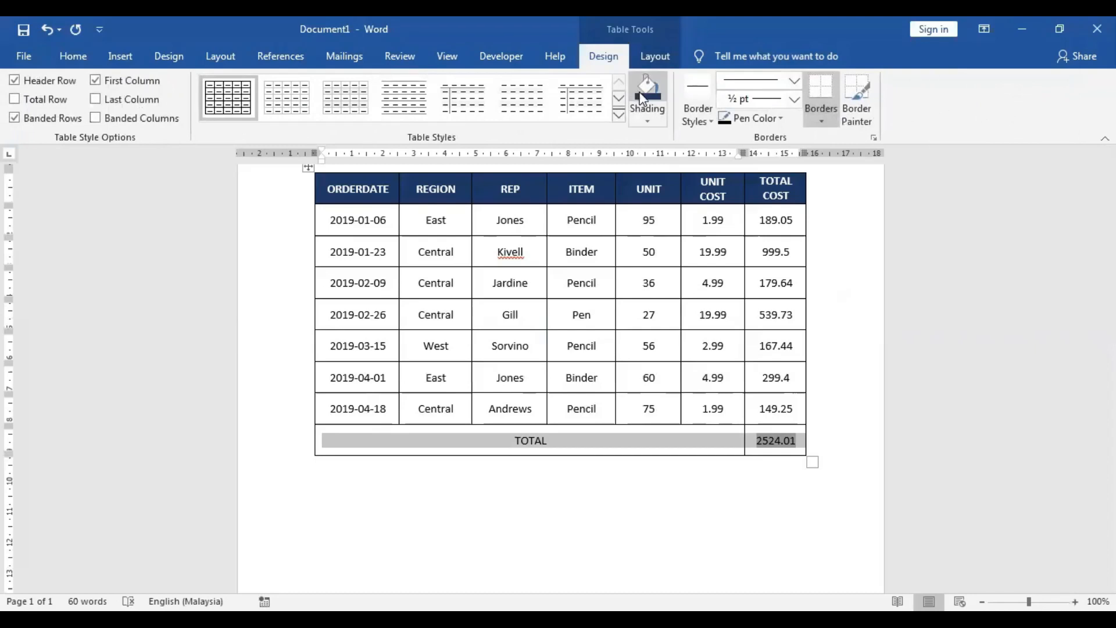
left_click(646, 110)
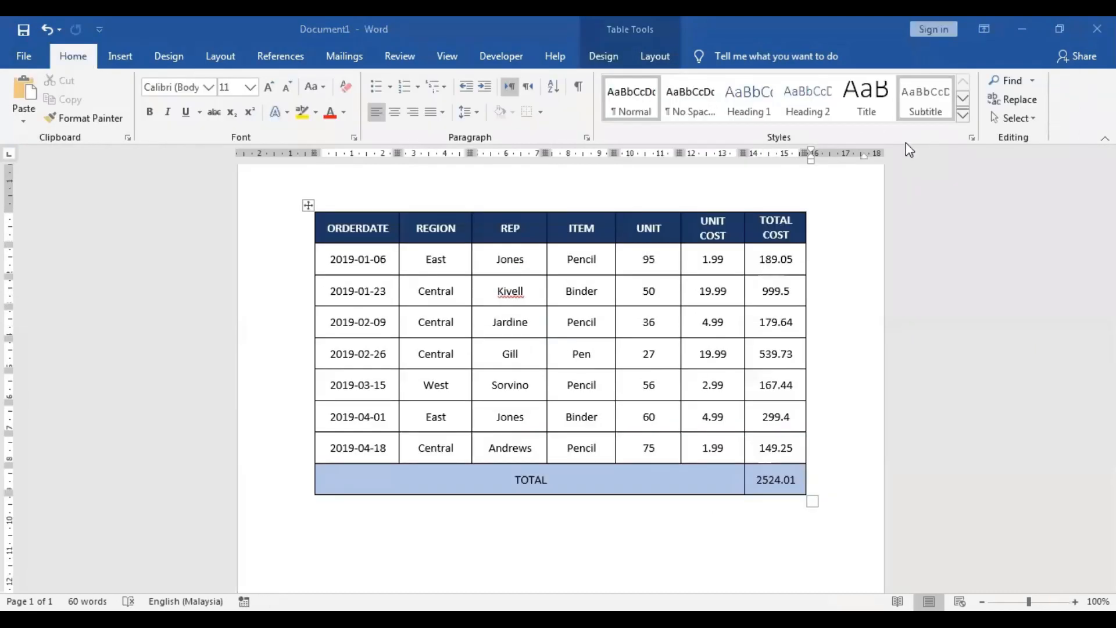
Insert an empty table row directly below the 2019-03-15 record.
left_click(901, 418)
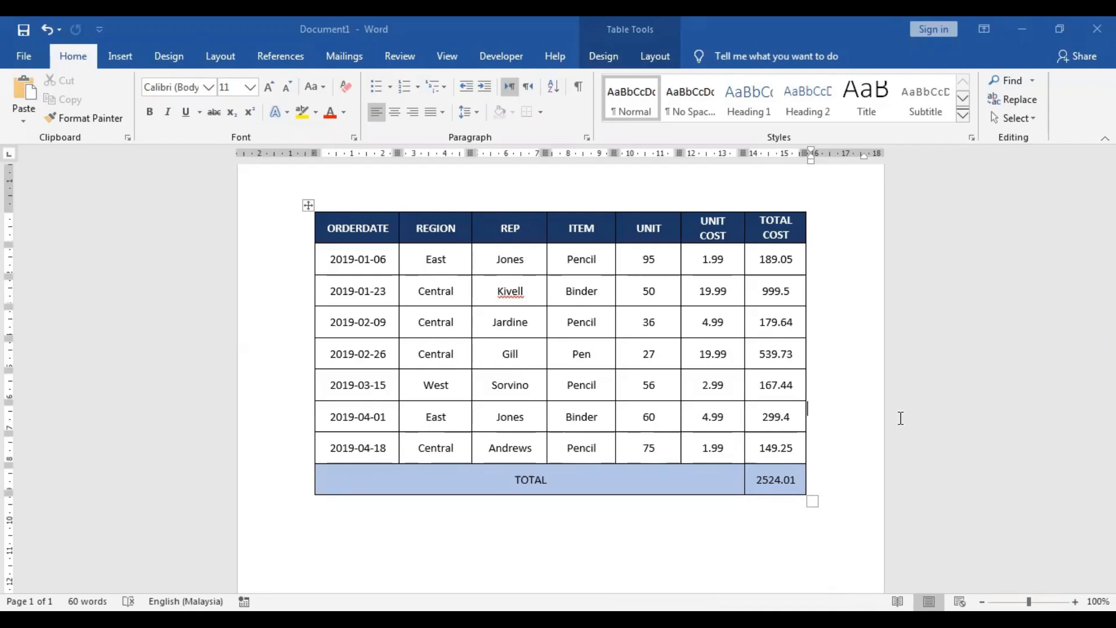
left_click(823, 384)
key("Return")
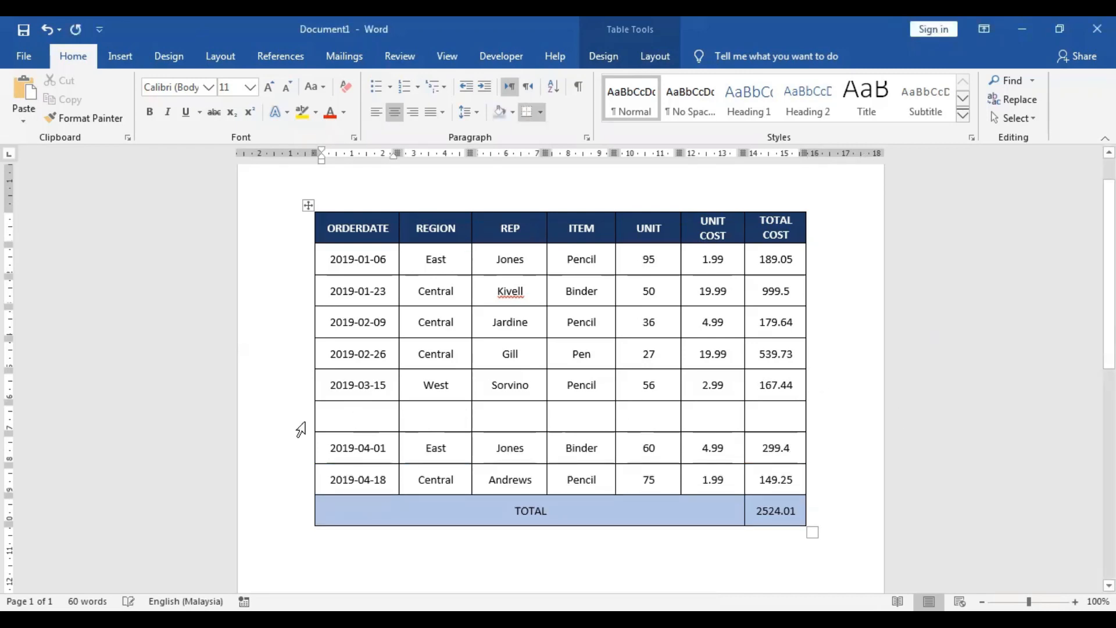
Copy the 2019-03-15 record's cells from ORDERDATE through UNIT COST into the empty row below it.
left_click(330, 385)
left_click_drag(361, 385, 692, 379)
key("ctrl+c")
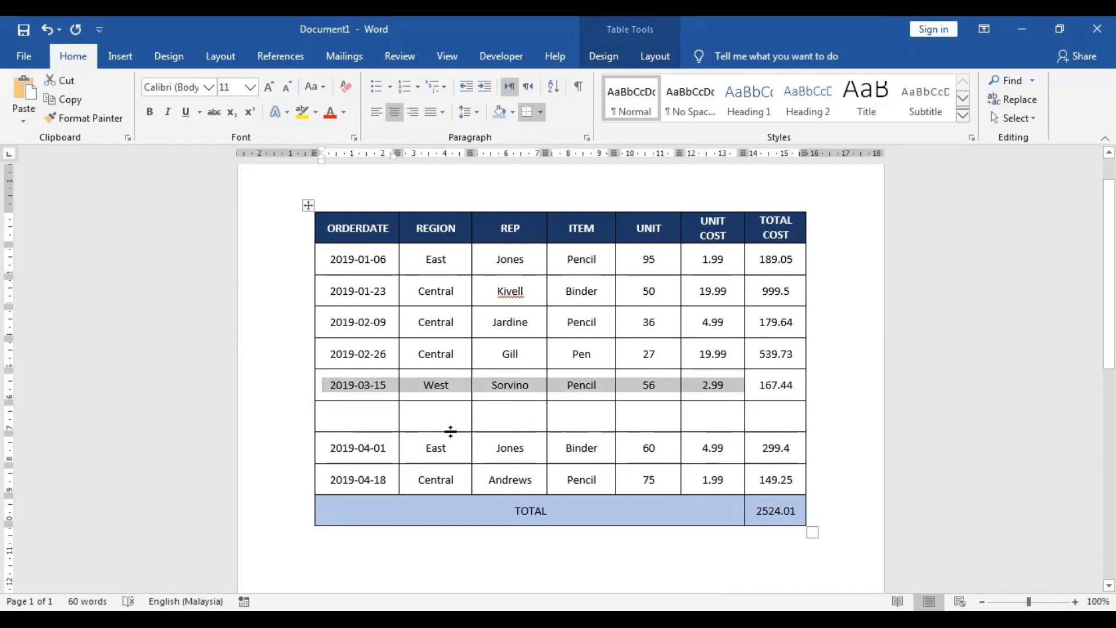
left_click(381, 423)
key("ctrl+v")
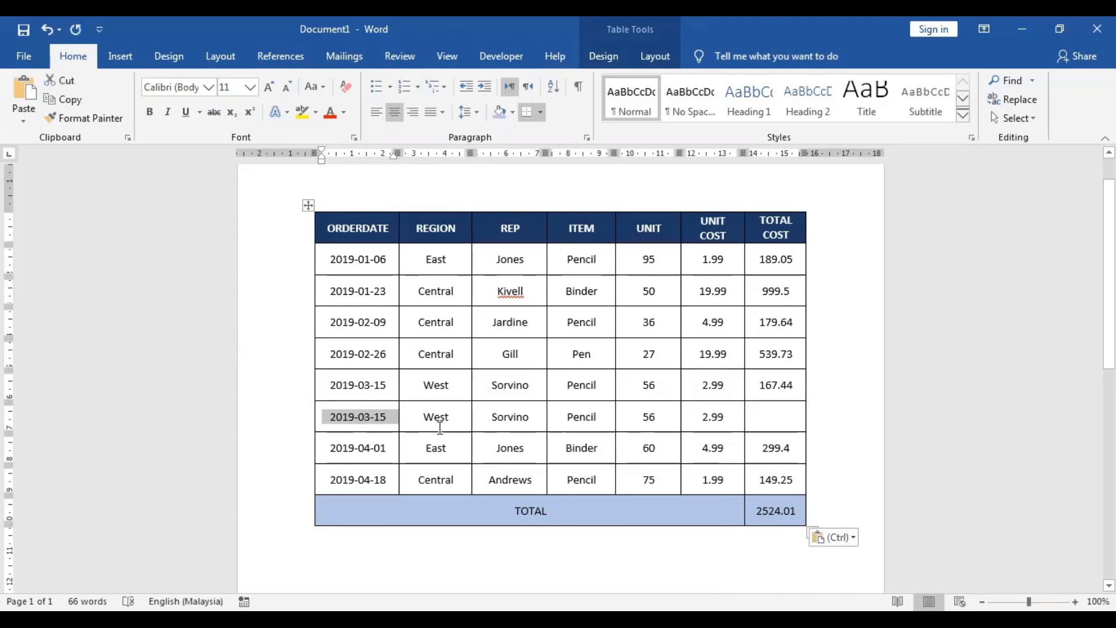
Calculate the duplicated 2019-03-15 record's TOTAL COST with the formula =PRODUCT(LEFT).
left_click(760, 415)
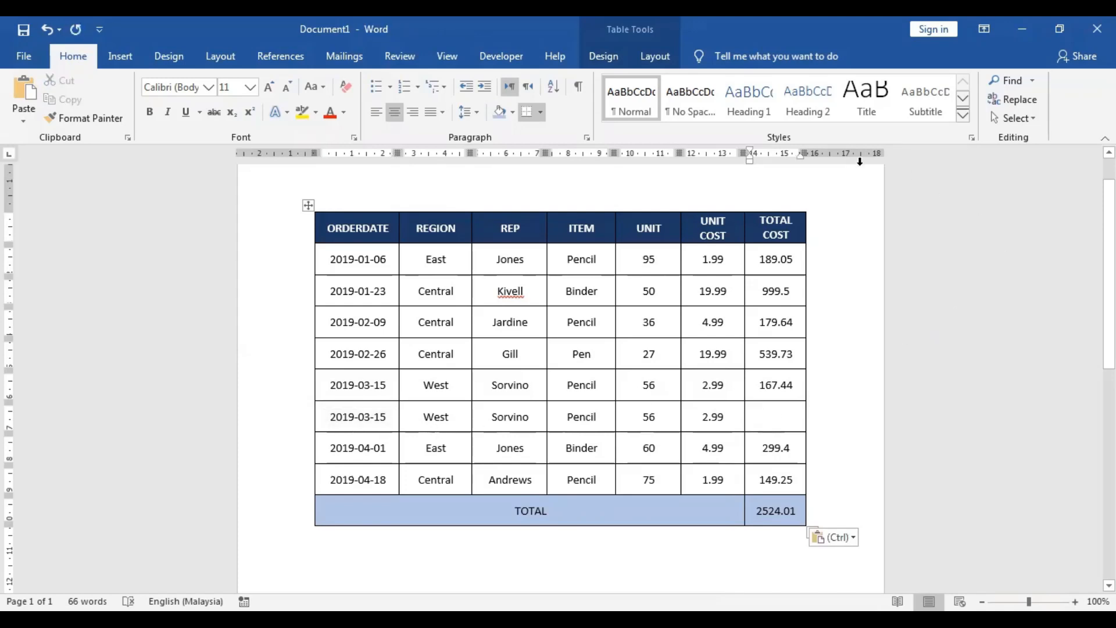
left_click(656, 56)
left_click(988, 118)
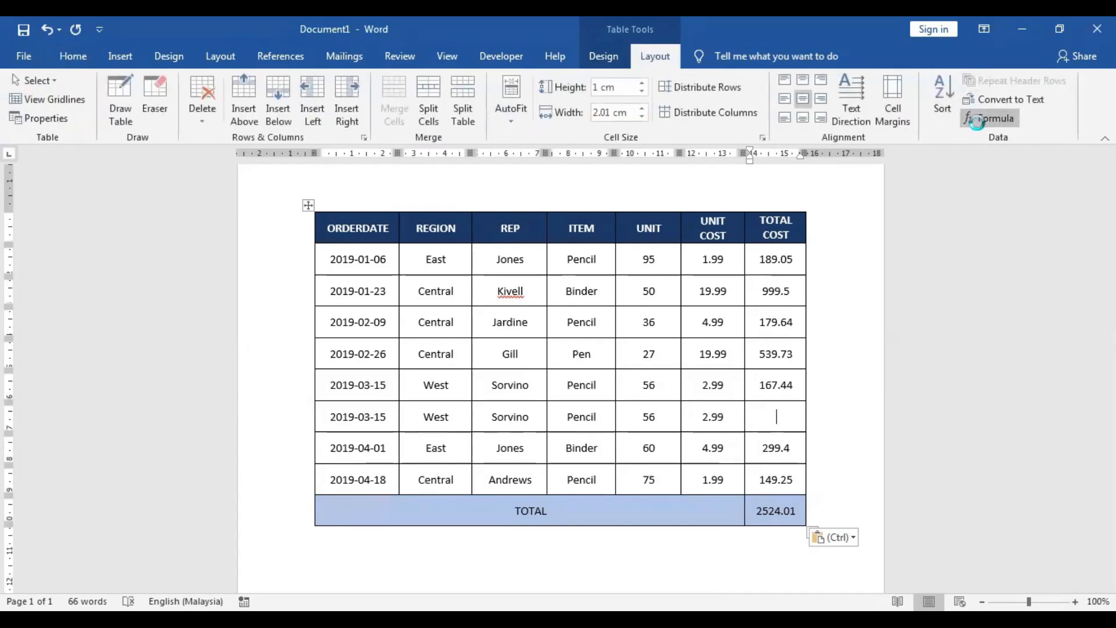
left_click(943, 299)
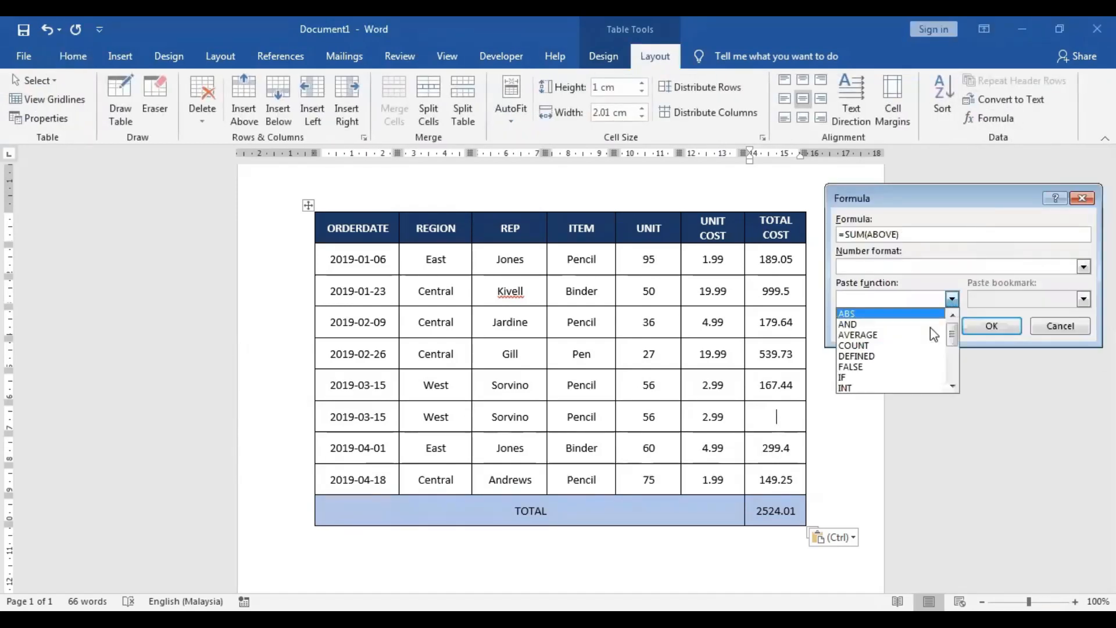
scroll(906, 368, "down", 3)
left_click(906, 368)
left_click_drag(900, 234, 847, 238)
key("BackSpace")
key("End")
key("Left")
type("LEFT")
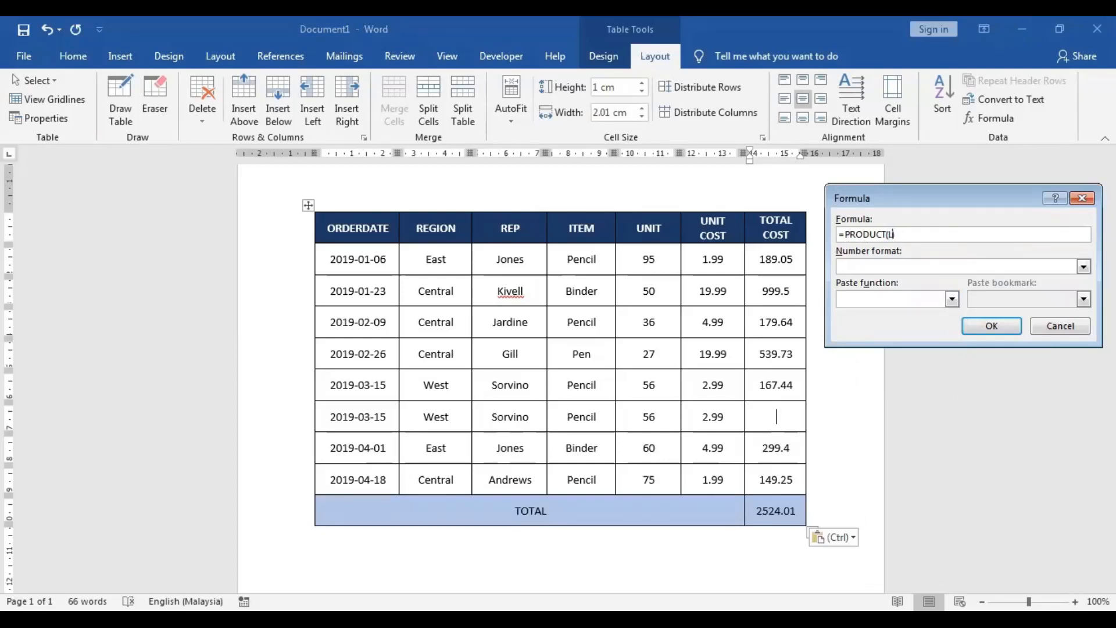
key("Return")
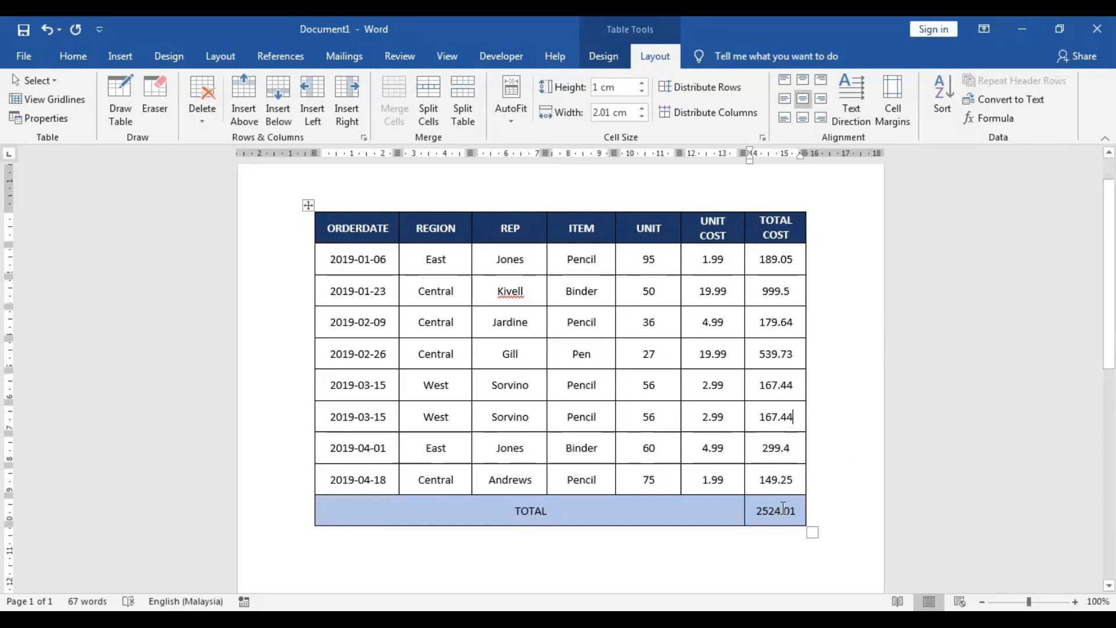
Update the sum field in the TOTAL row so it includes the added record.
left_click(813, 508)
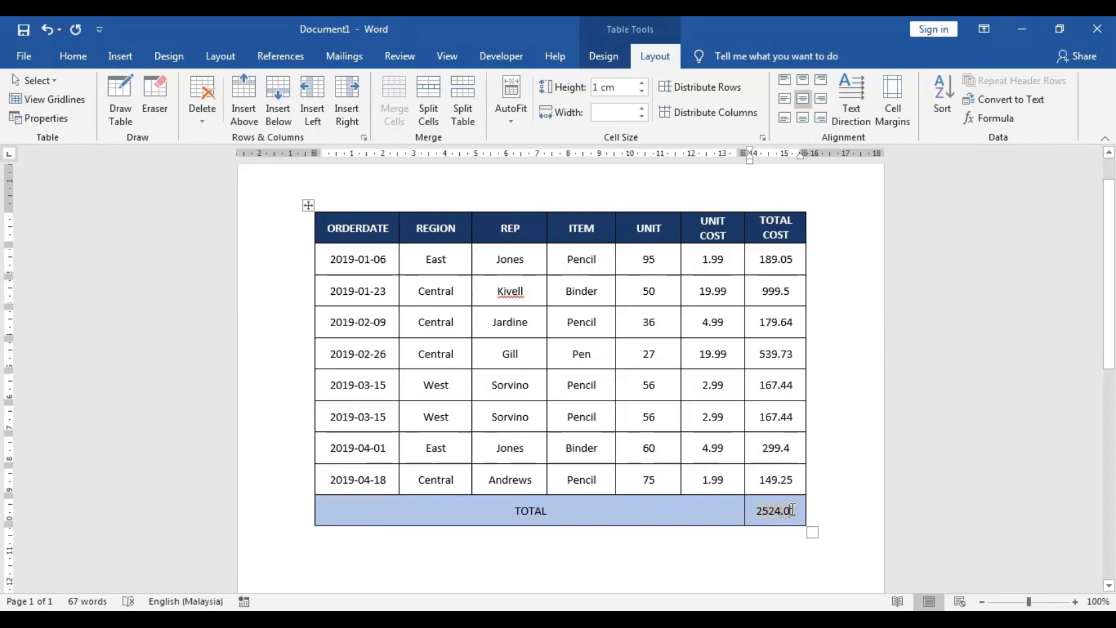
right_click(792, 510)
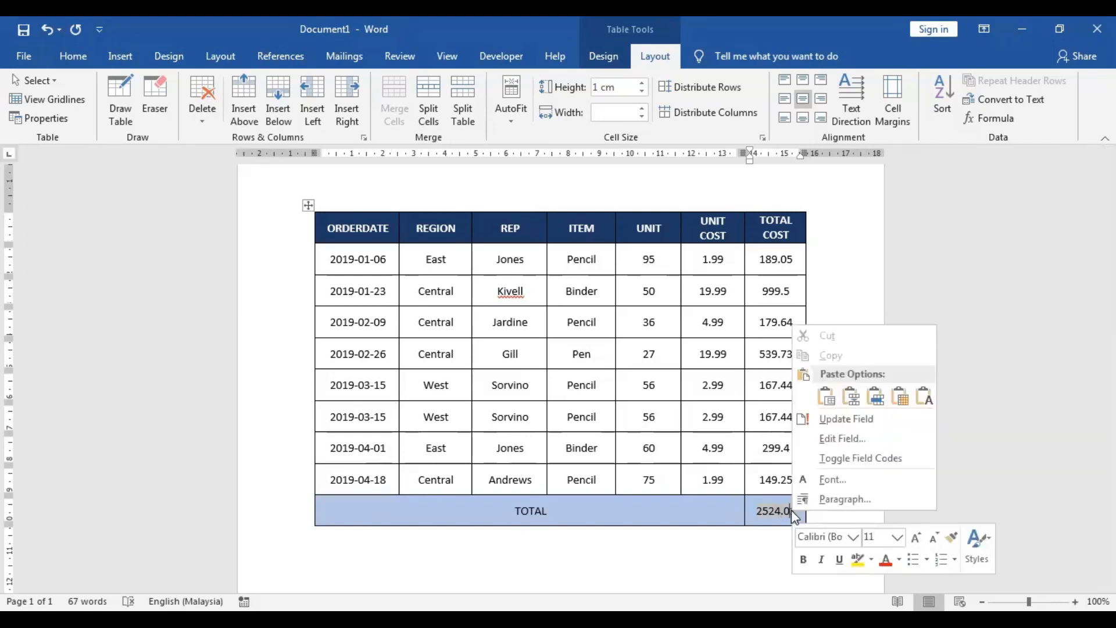
left_click(852, 422)
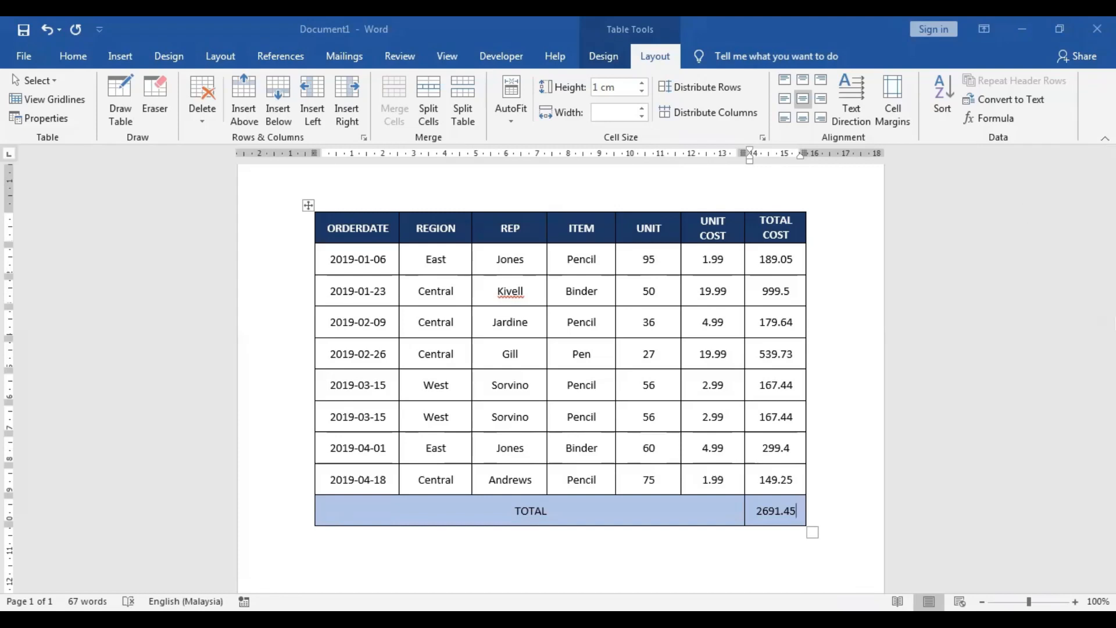
Delete the entire TOTAL row from the table.
left_click(287, 515)
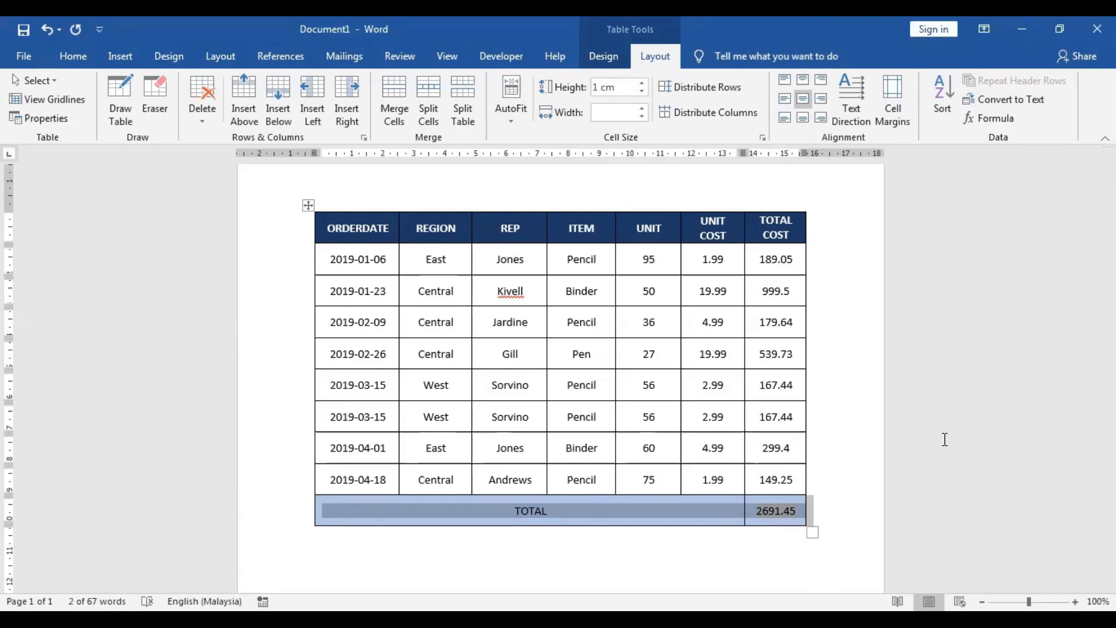
key("BackSpace")
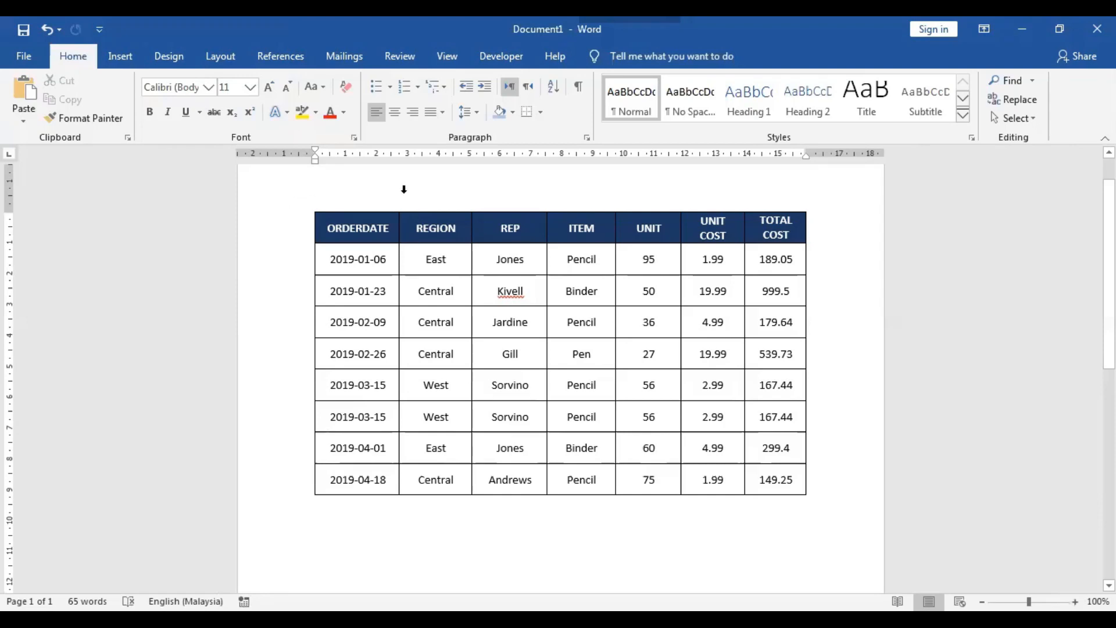
Sort the table records by the REGION column as text in ascending order.
left_click(437, 192)
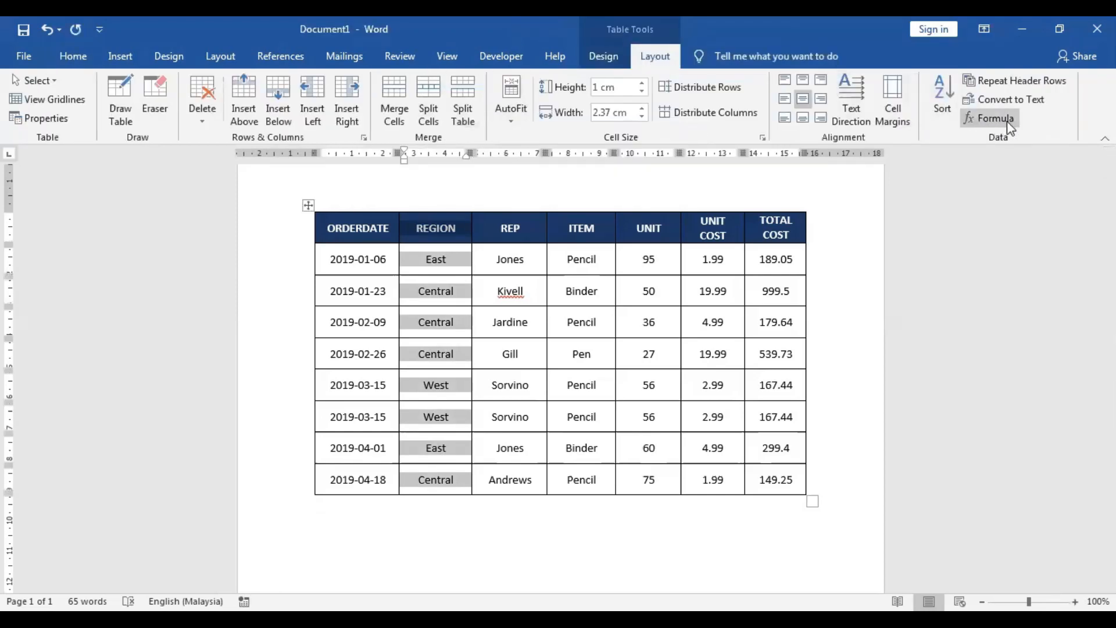
left_click(952, 111)
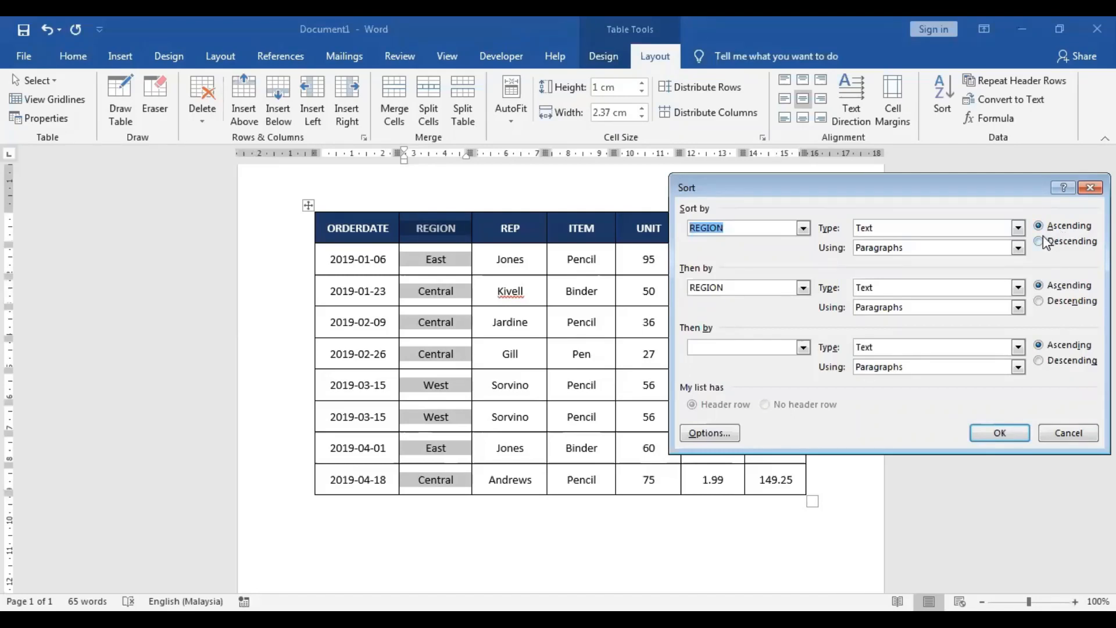
left_click(1006, 434)
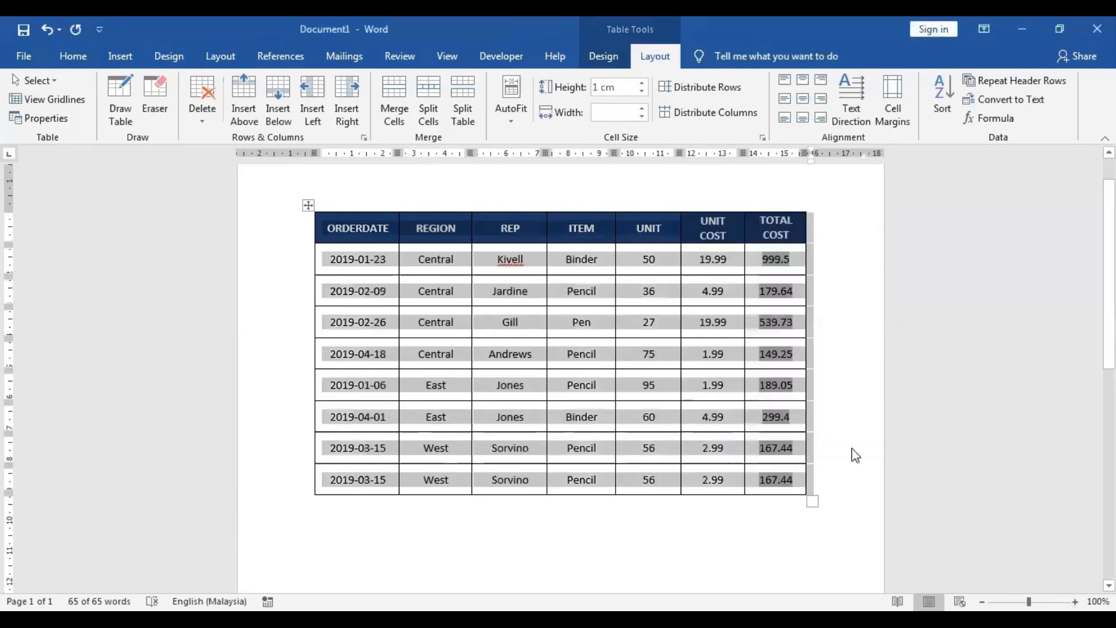
left_click(429, 262)
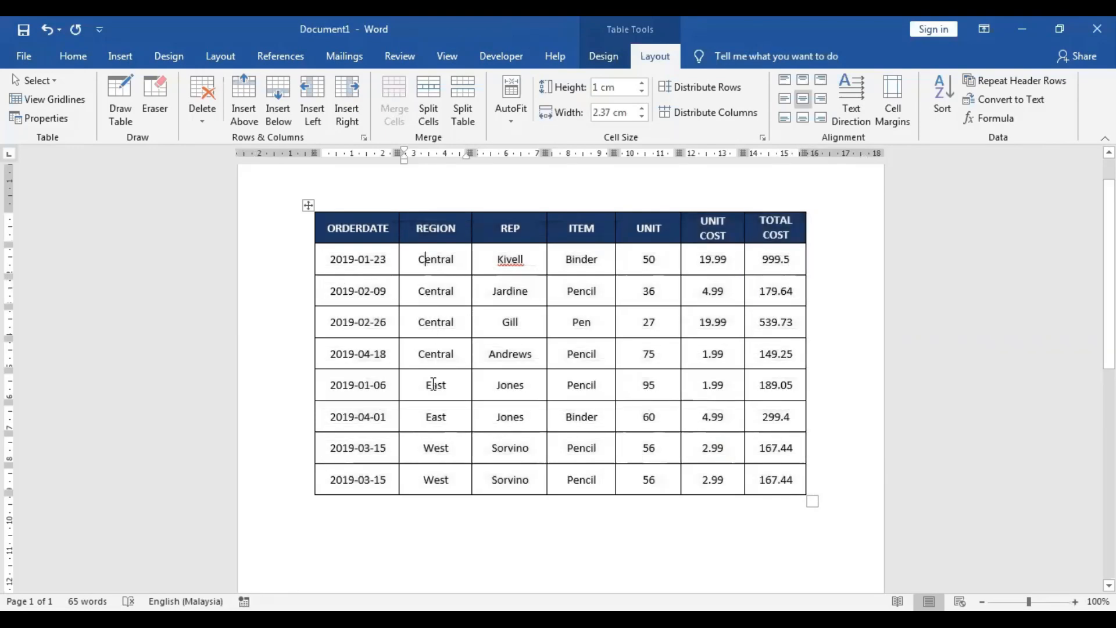
left_click_drag(428, 386, 433, 385)
left_click_drag(431, 448, 424, 448)
left_click(487, 554)
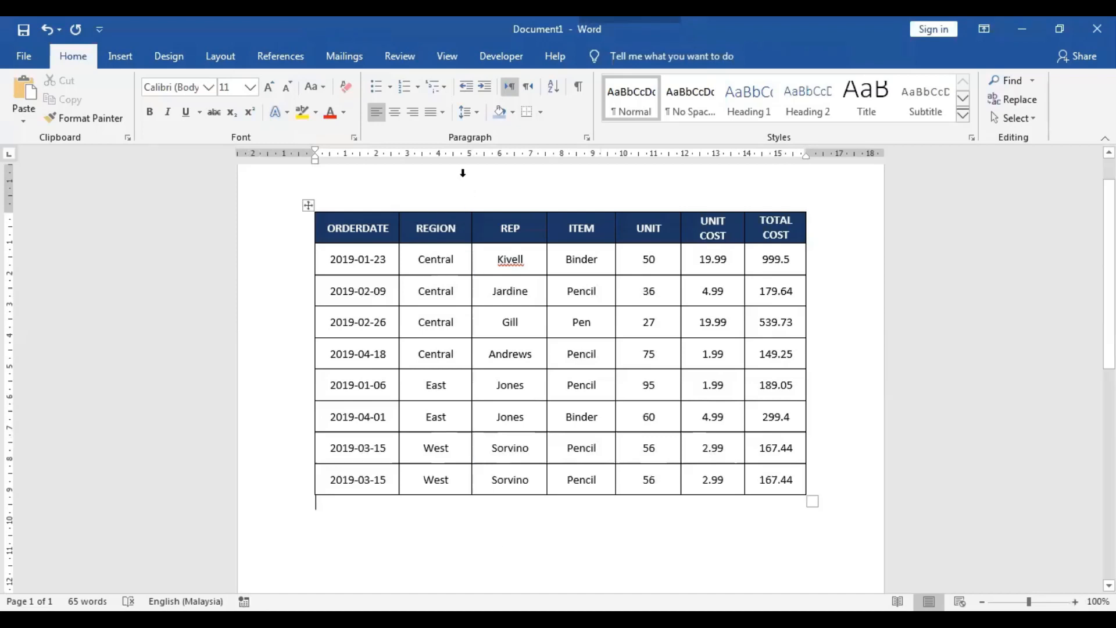
Sort the table by REP in ascending order and then by REGION in descending order, both as text.
left_click_drag(445, 190, 489, 194)
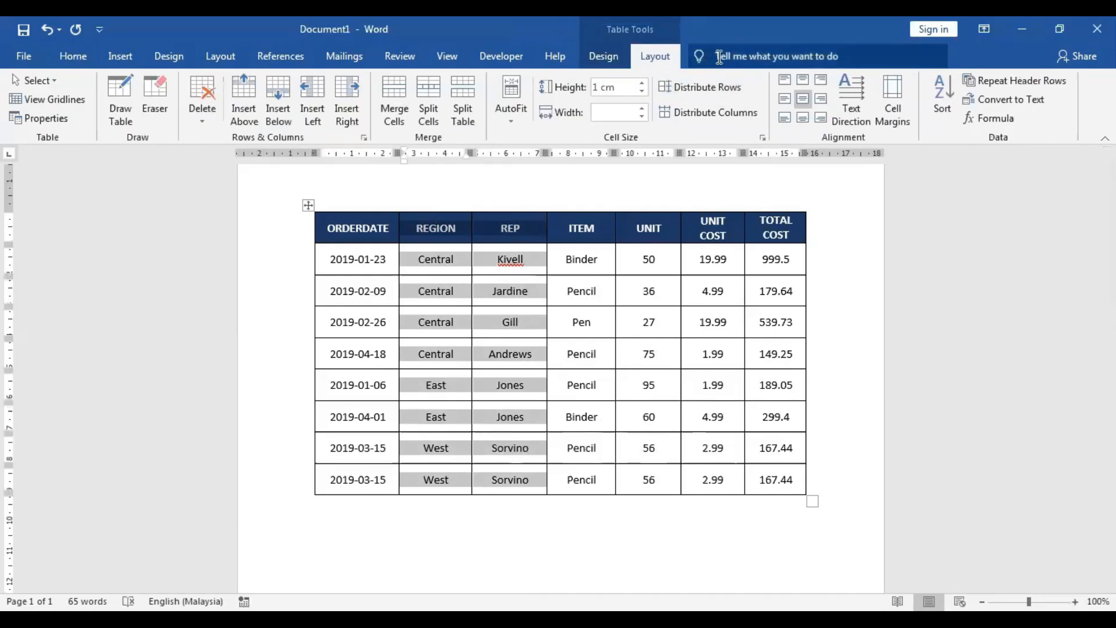
left_click(944, 92)
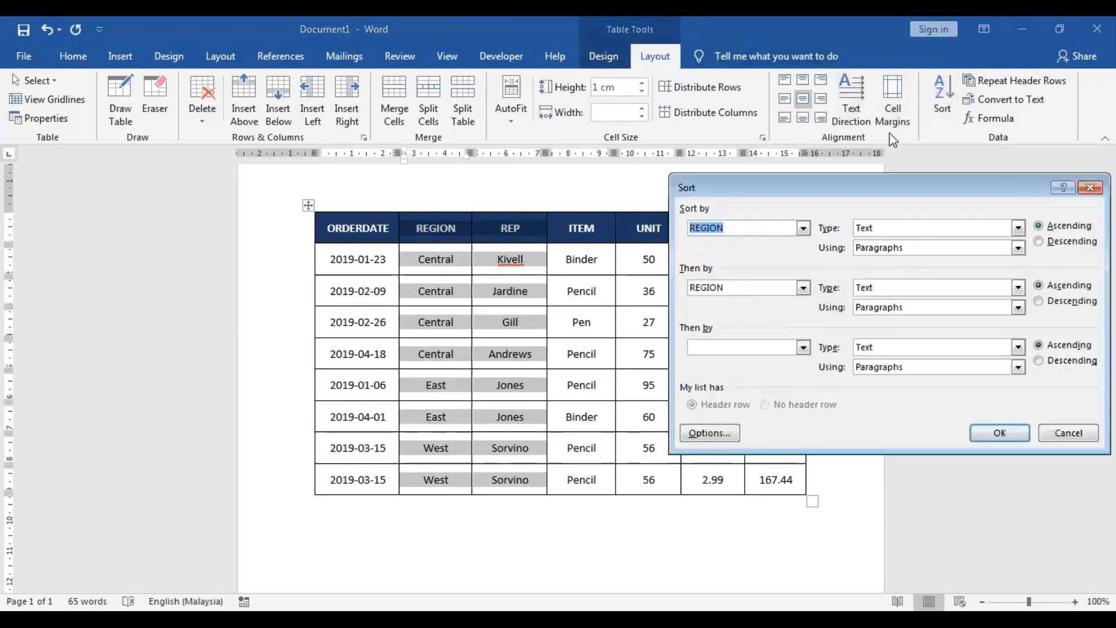
left_click(804, 228)
left_click(792, 252)
left_click(1039, 242)
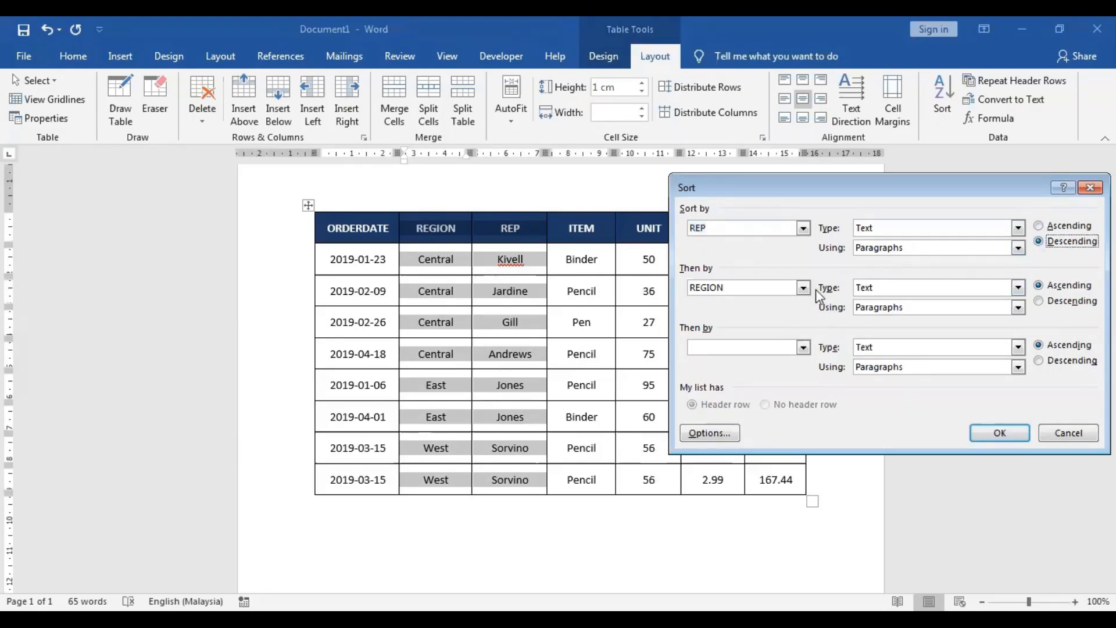
left_click(1040, 227)
left_click(1039, 301)
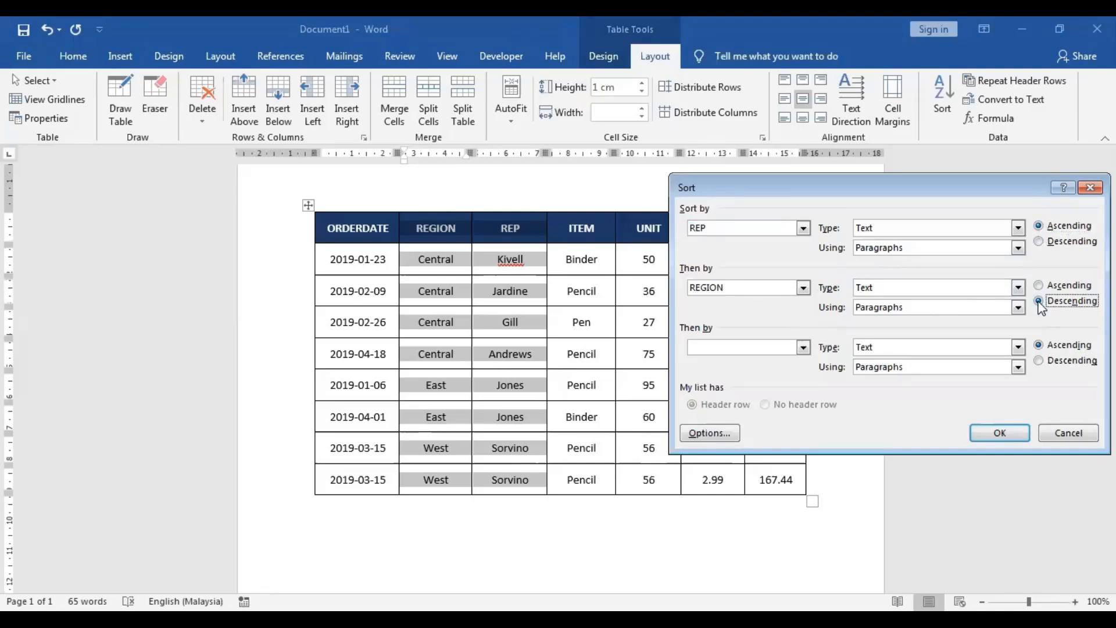
left_click(1002, 434)
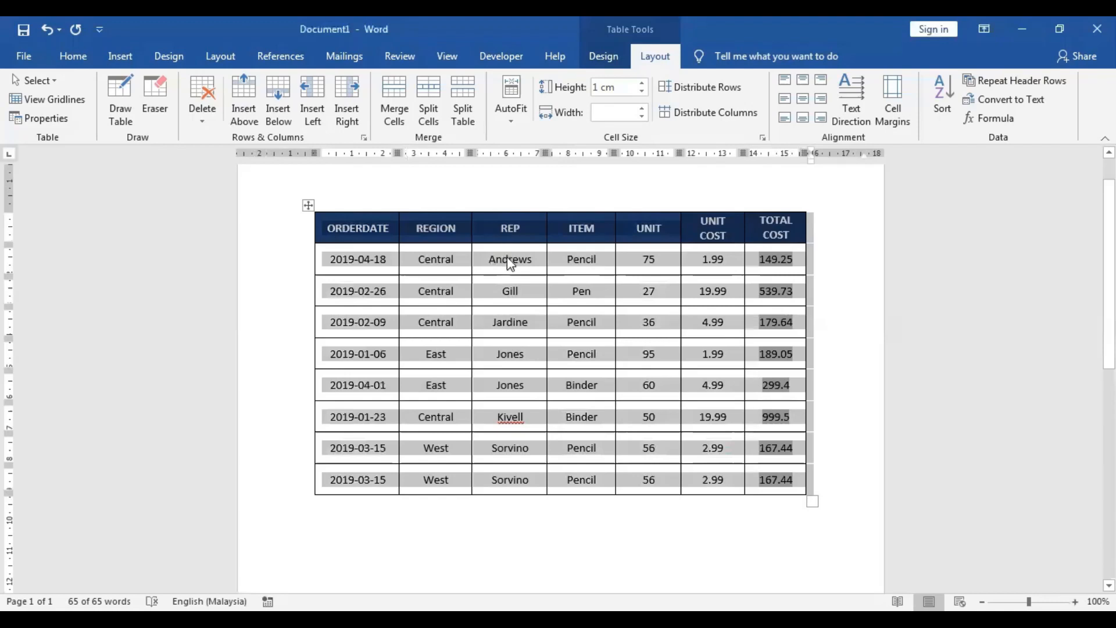
Examine the order of the REP and REGION entries in the sorted table.
left_click(510, 288)
left_click(498, 321)
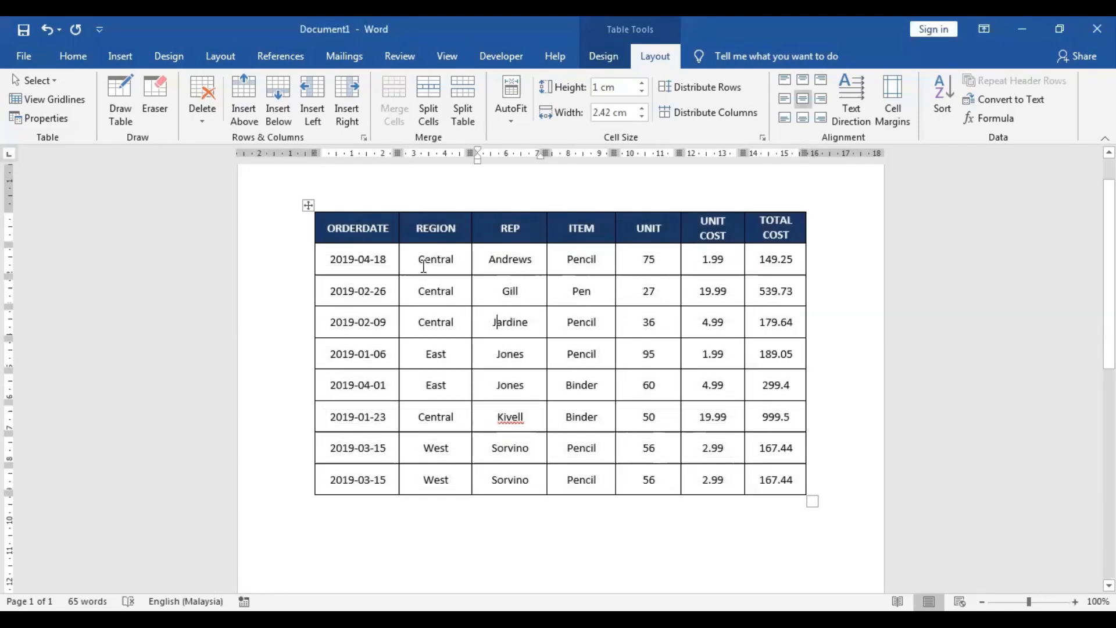
left_click_drag(424, 257, 459, 321)
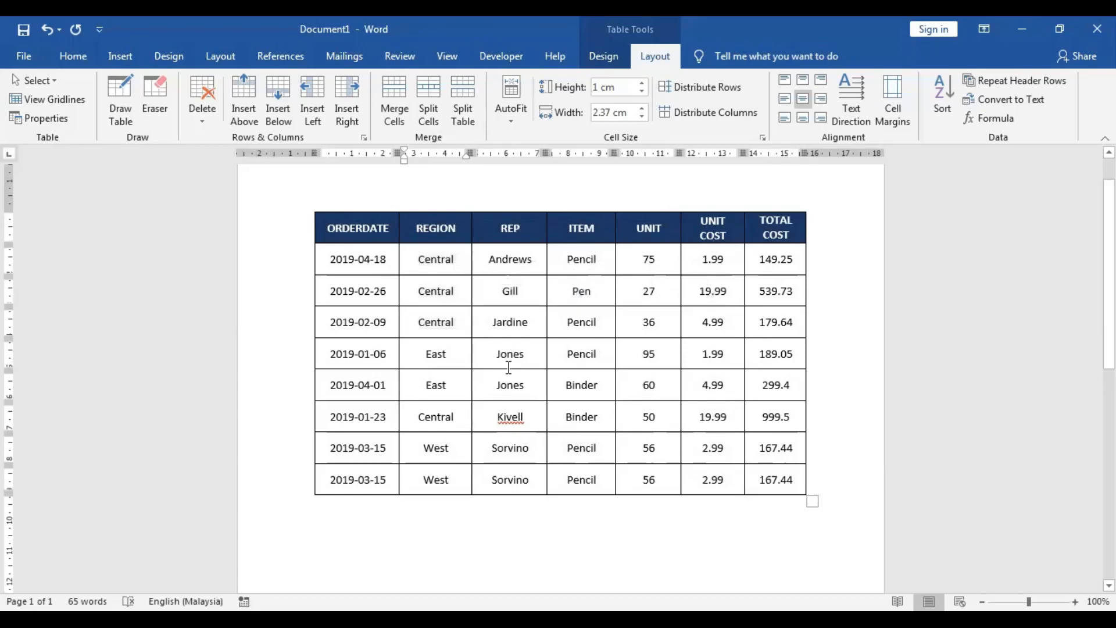
left_click_drag(432, 363, 452, 390)
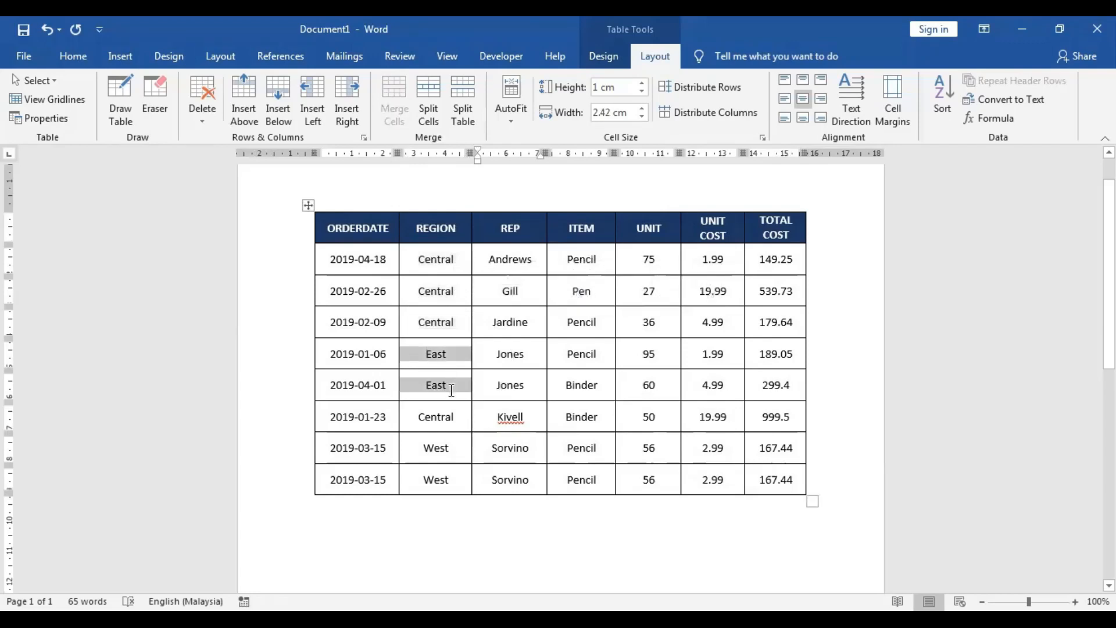
left_click(507, 416)
double_click(447, 417)
left_click(498, 322)
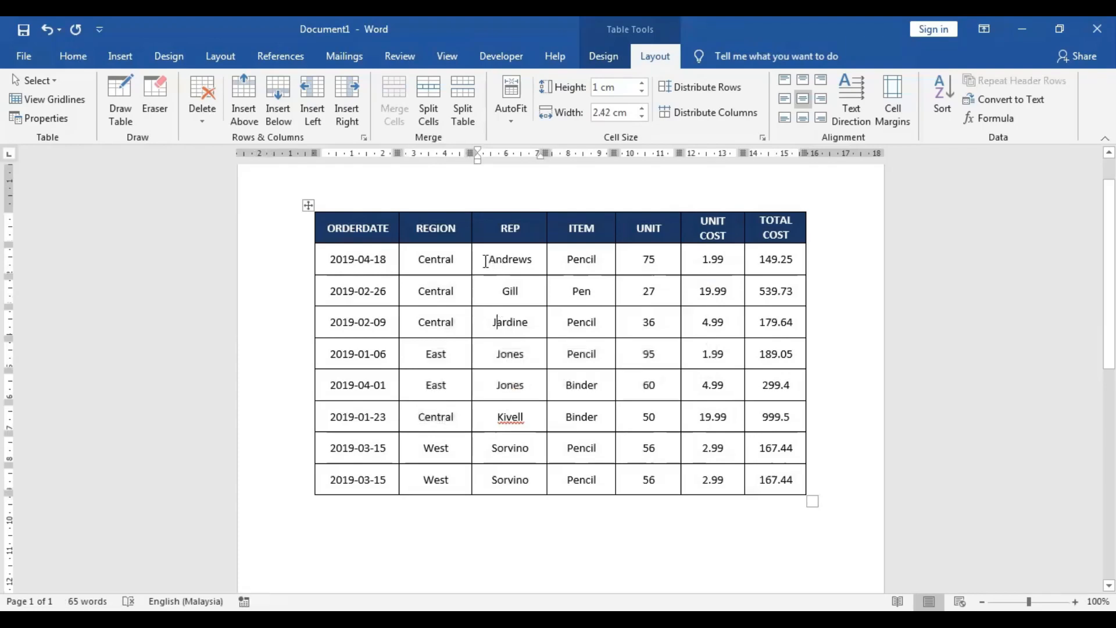
double_click(514, 261)
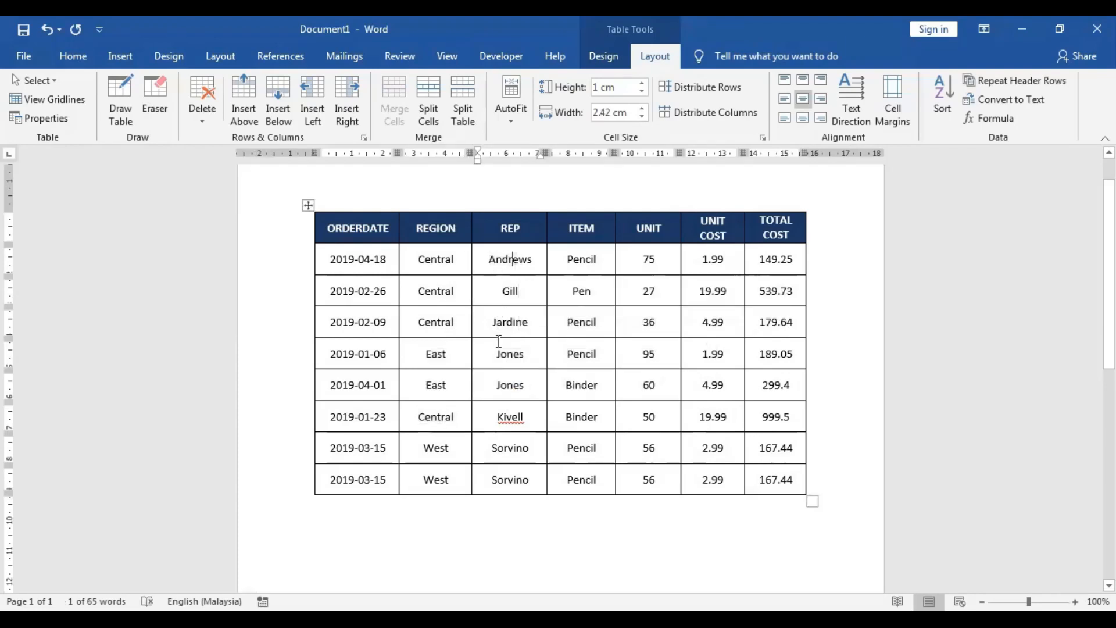